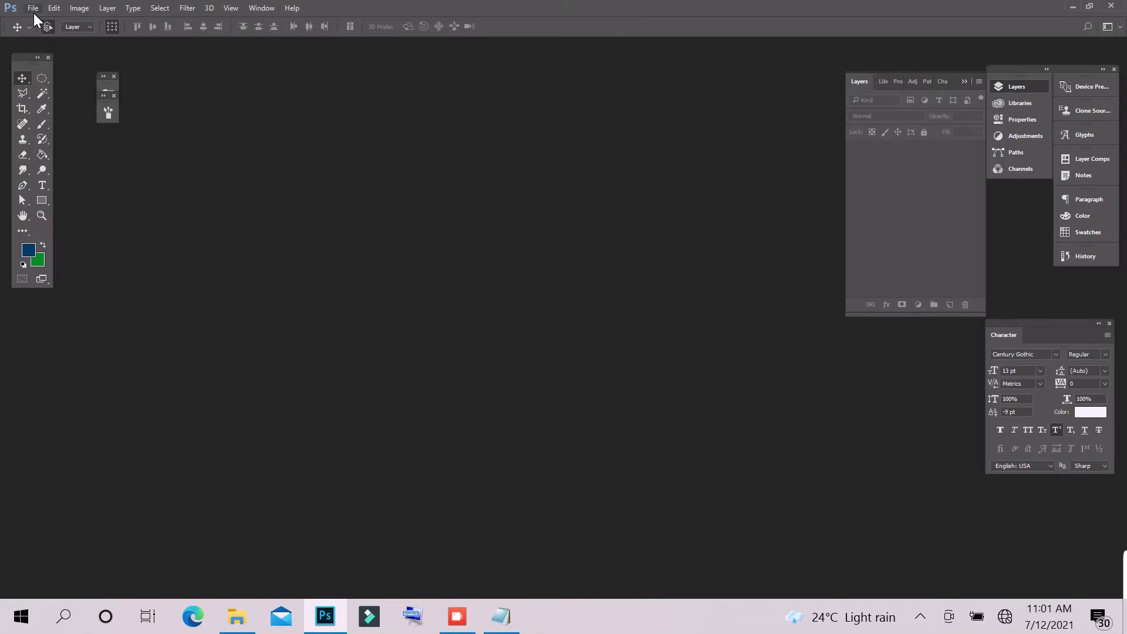
Create a new document 4 inches wide by 4 inches high at 300 pixels per inch.
click(33, 8)
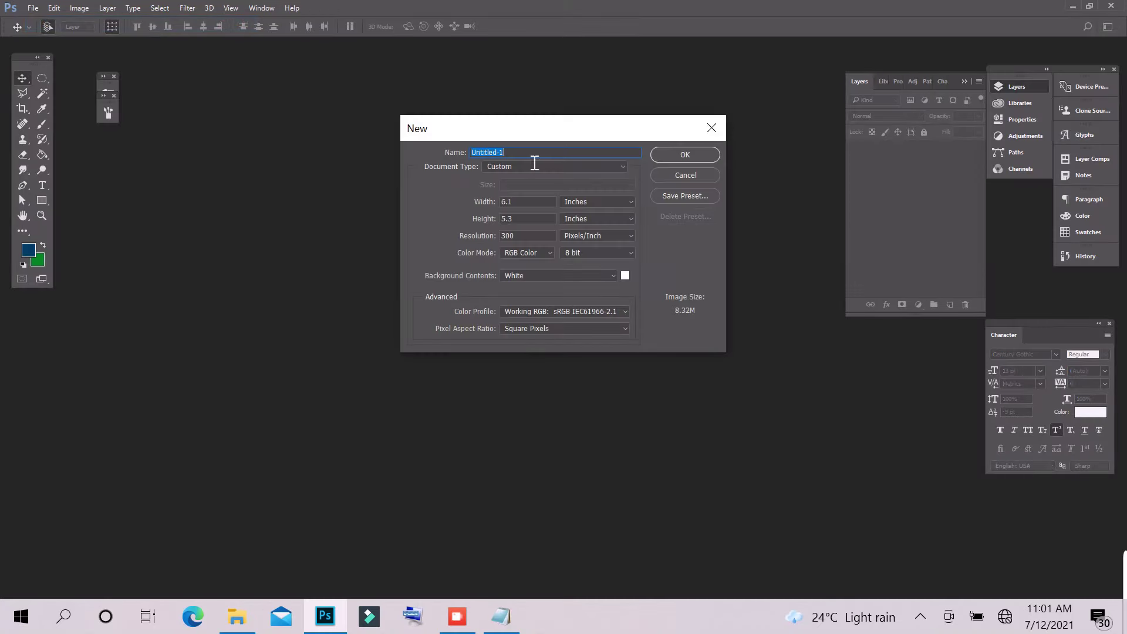
click(528, 203)
text(4)
click(523, 222)
text(4)
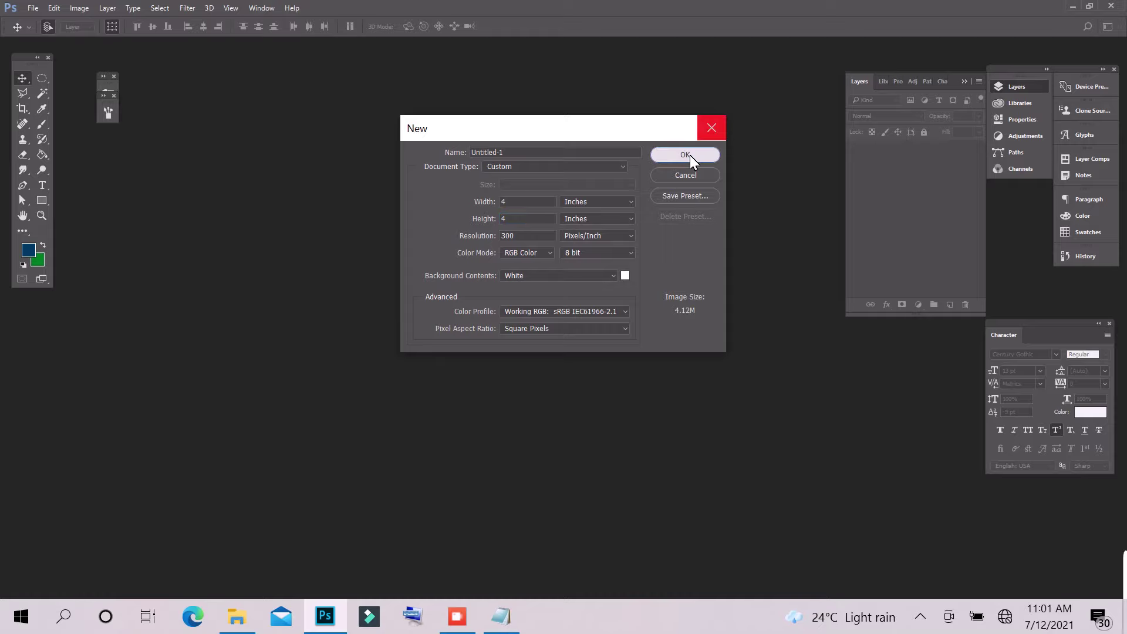
click(686, 155)
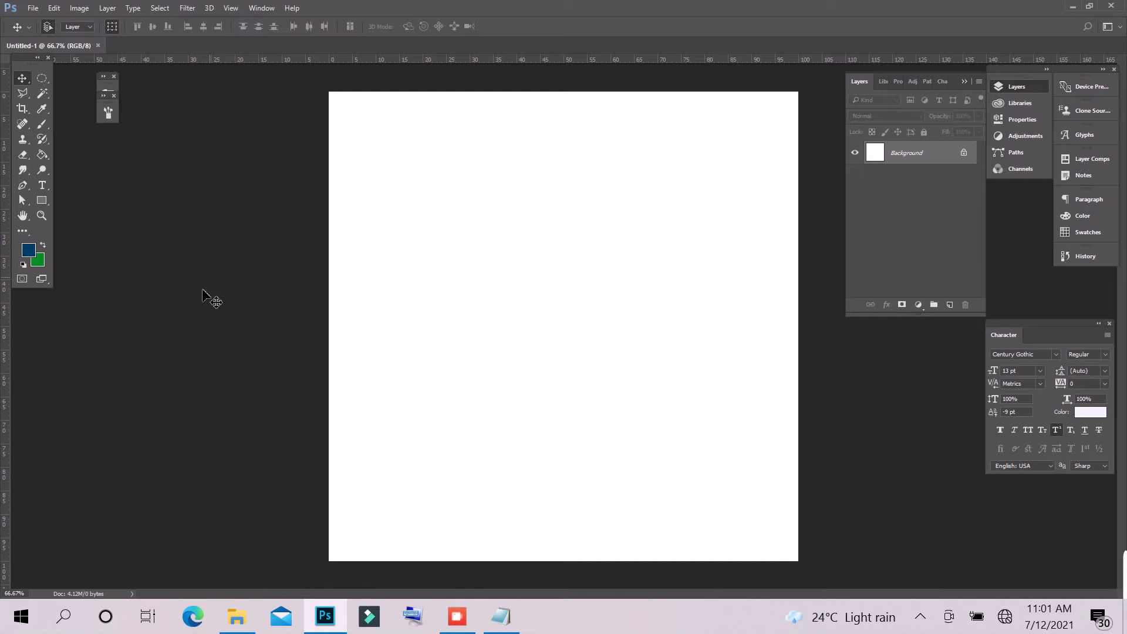
Drag the 1497_BIRTHDAY artwork from File Explorer onto the canvas and commit its placement.
click(244, 620)
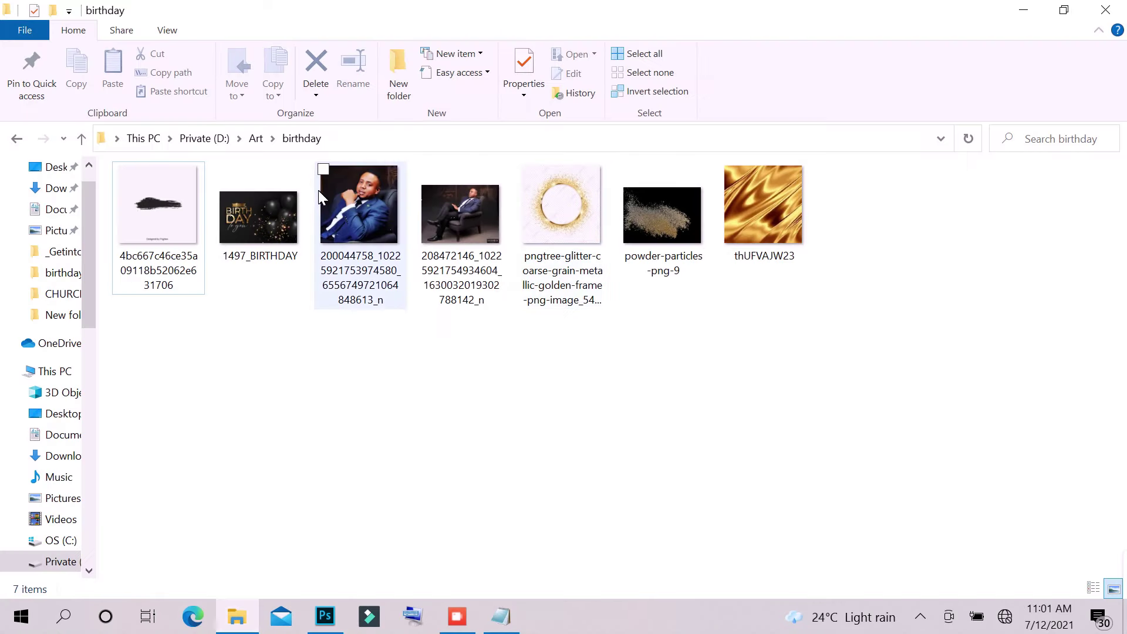
click(255, 220)
drag(258, 223, 569, 302)
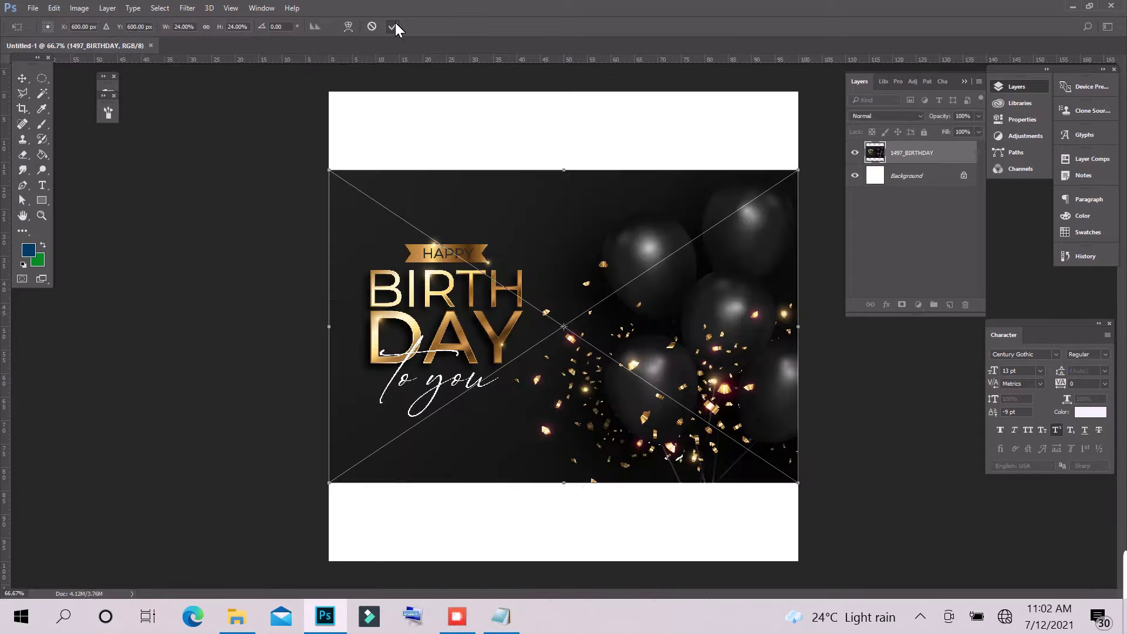
click(393, 26)
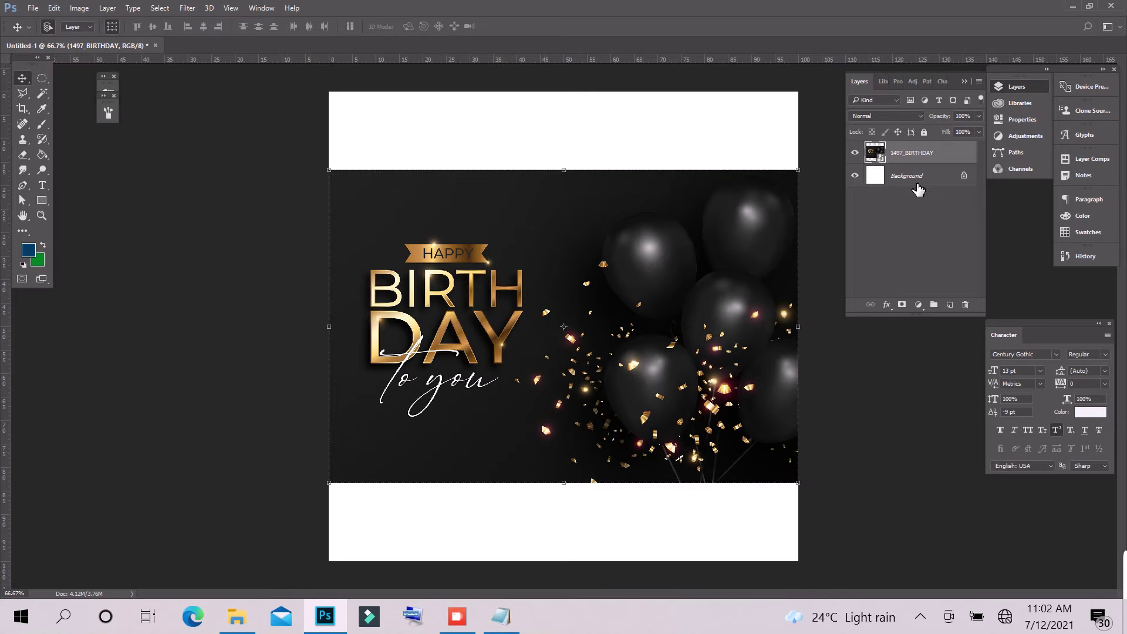
click(914, 179)
Add a gradient fill layer using the foreground-to-background gradient preset.
click(919, 306)
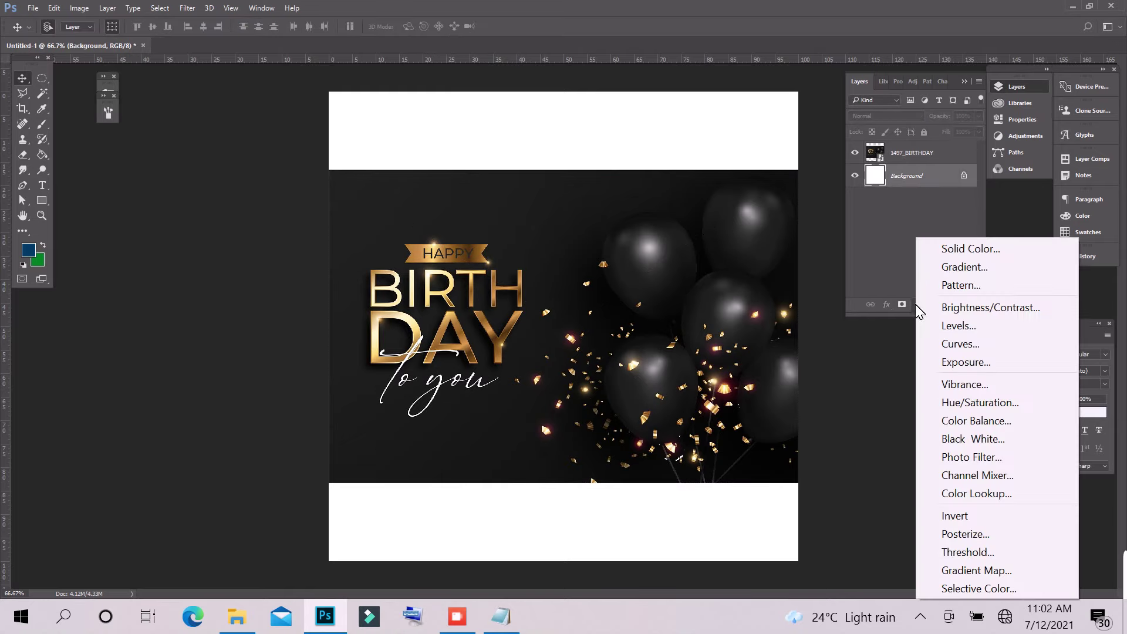
click(964, 268)
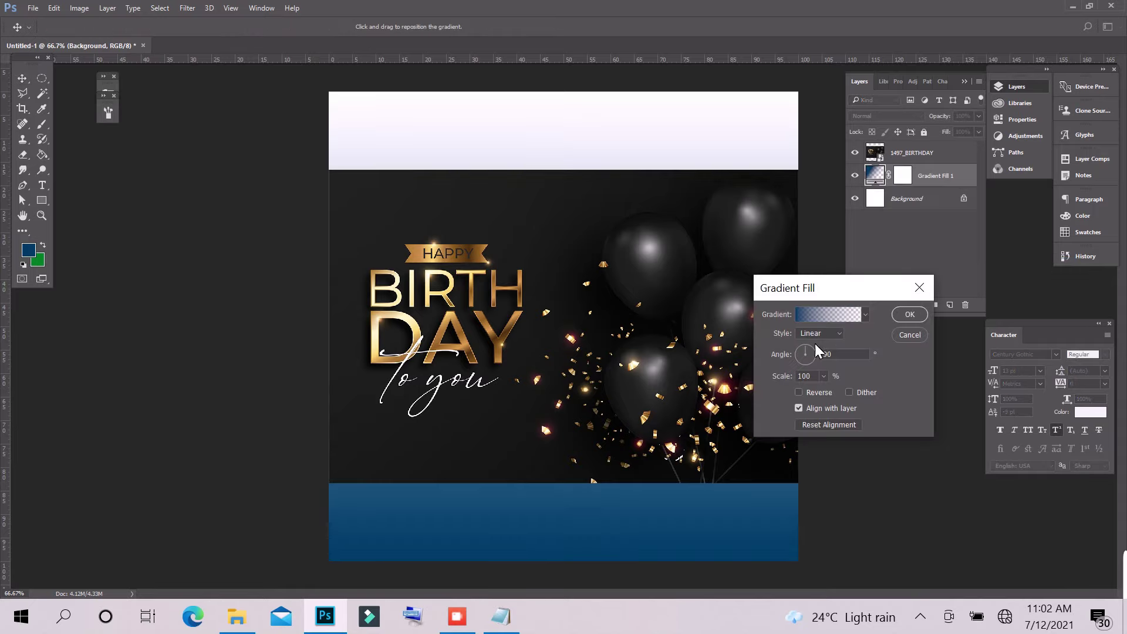
click(816, 313)
click(746, 249)
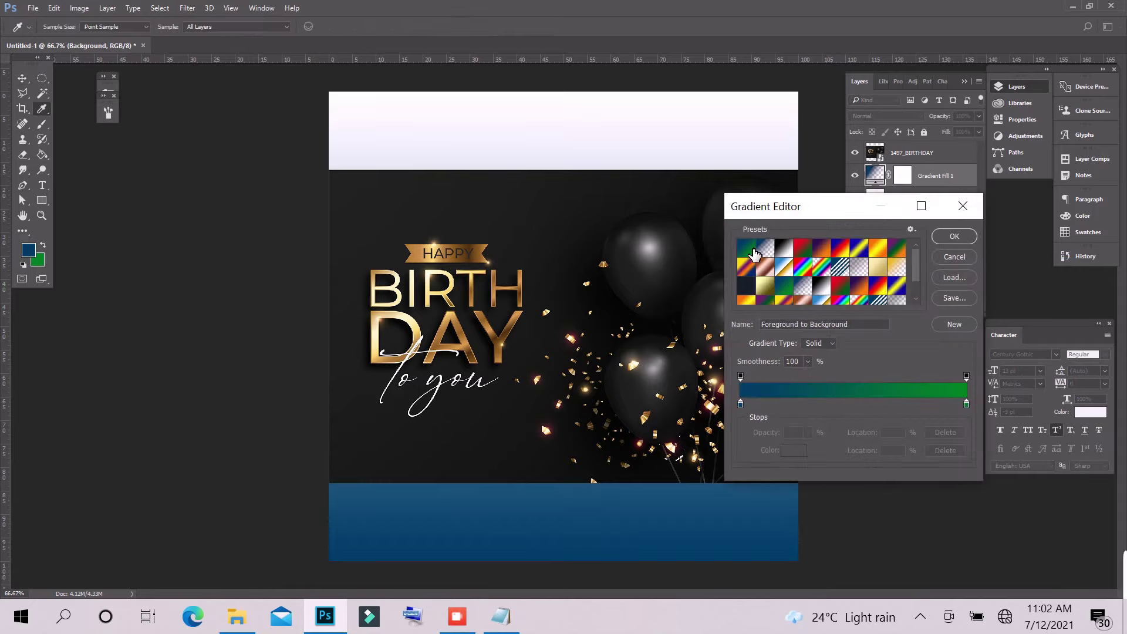
Set the gradient's left stop to 070707 and its right stop to 212121.
click(740, 404)
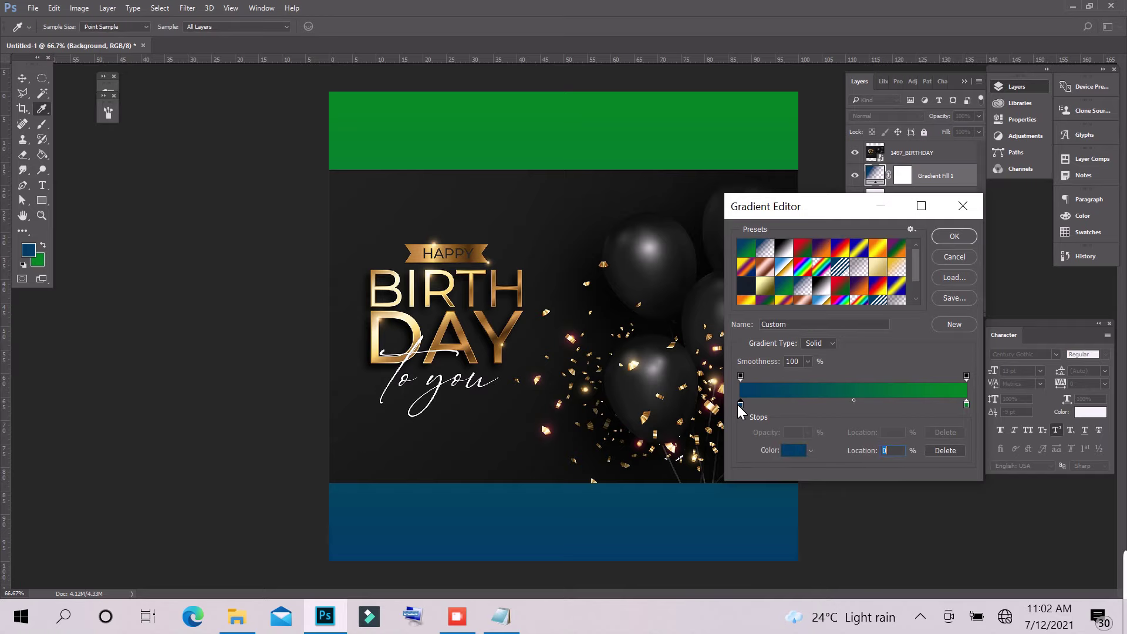
double_click(741, 404)
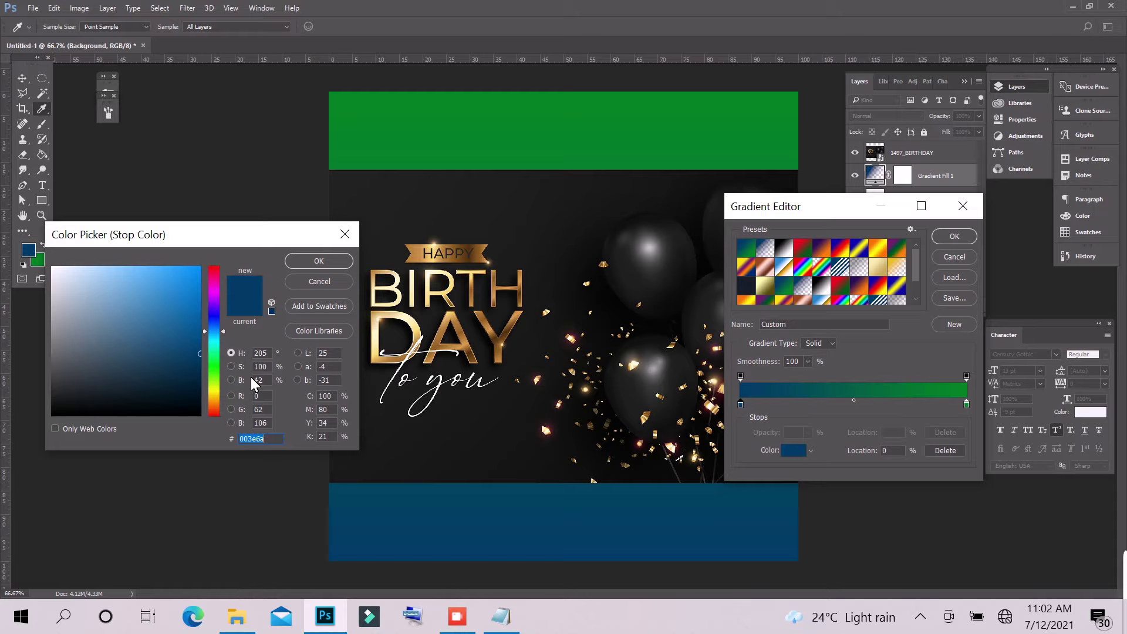
text(070707)
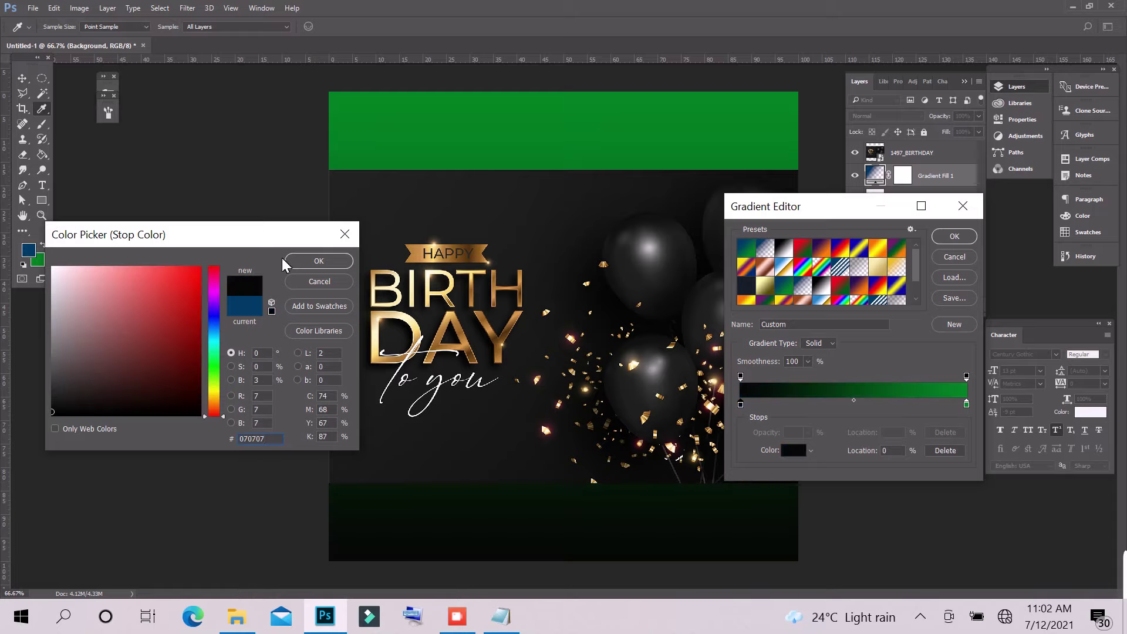
click(306, 265)
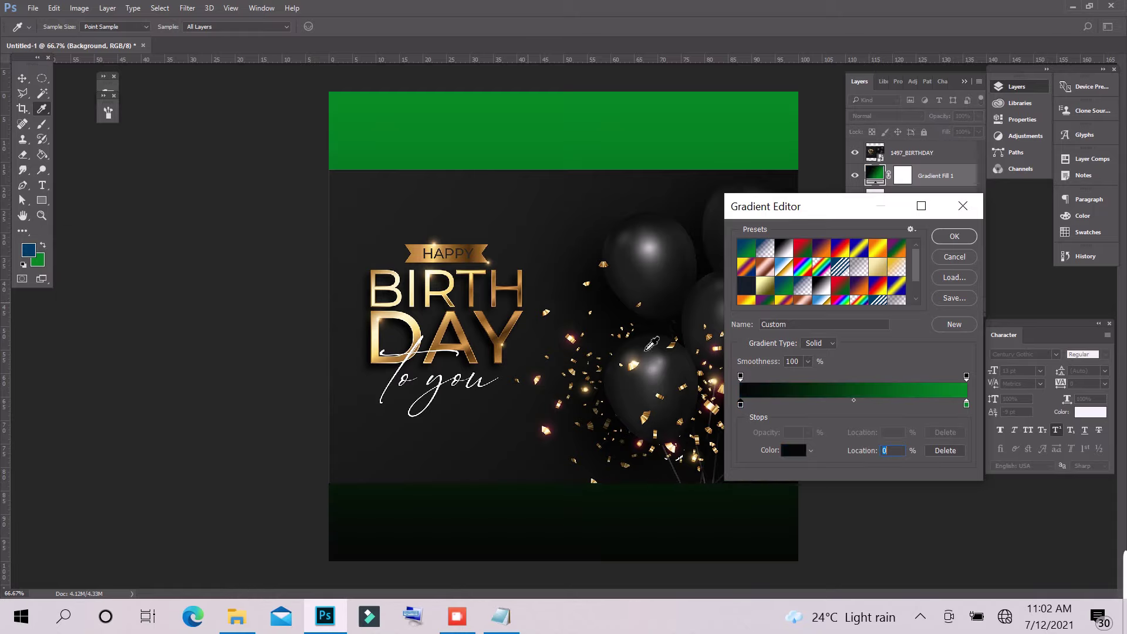
double_click(966, 404)
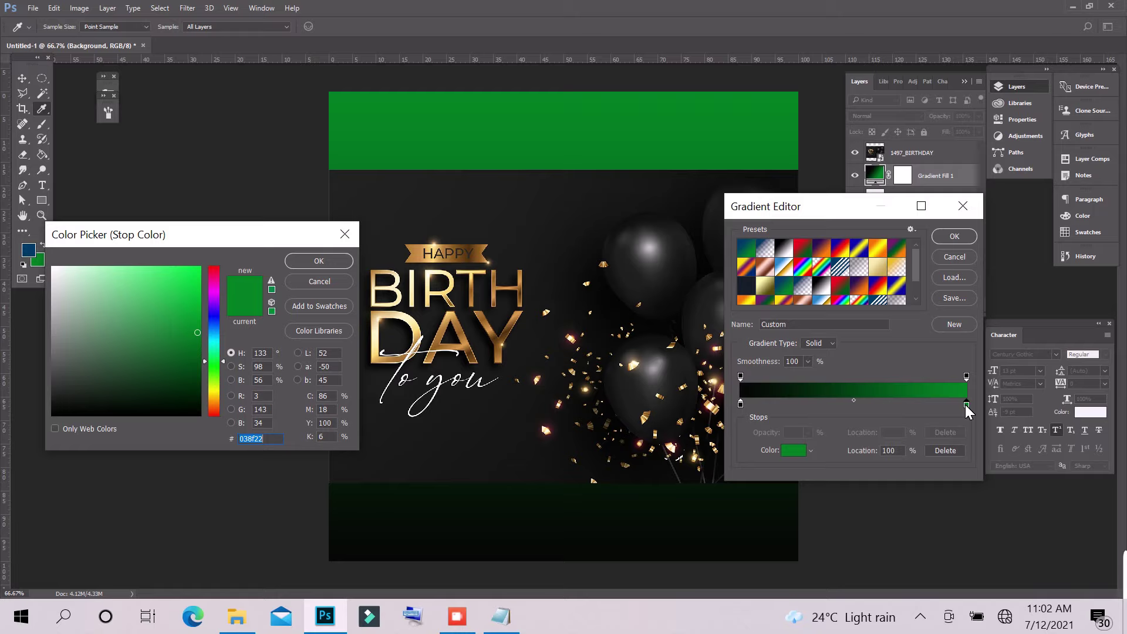
text(212121)
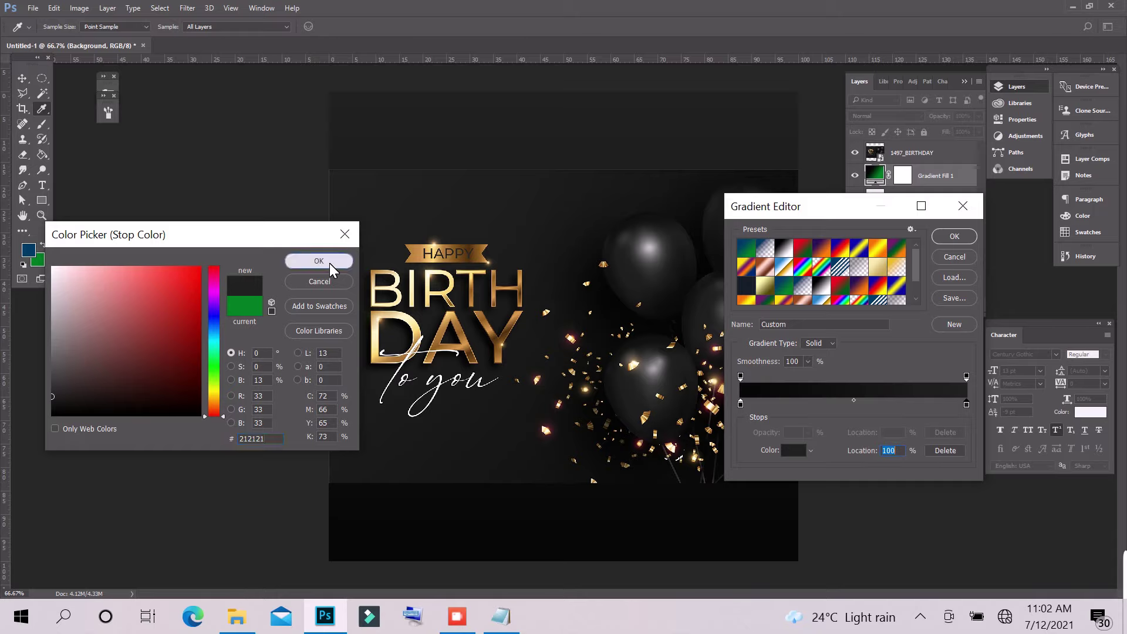
click(329, 263)
Confirm the dark gradient and set the Gradient Fill angle to 151.69°.
click(961, 238)
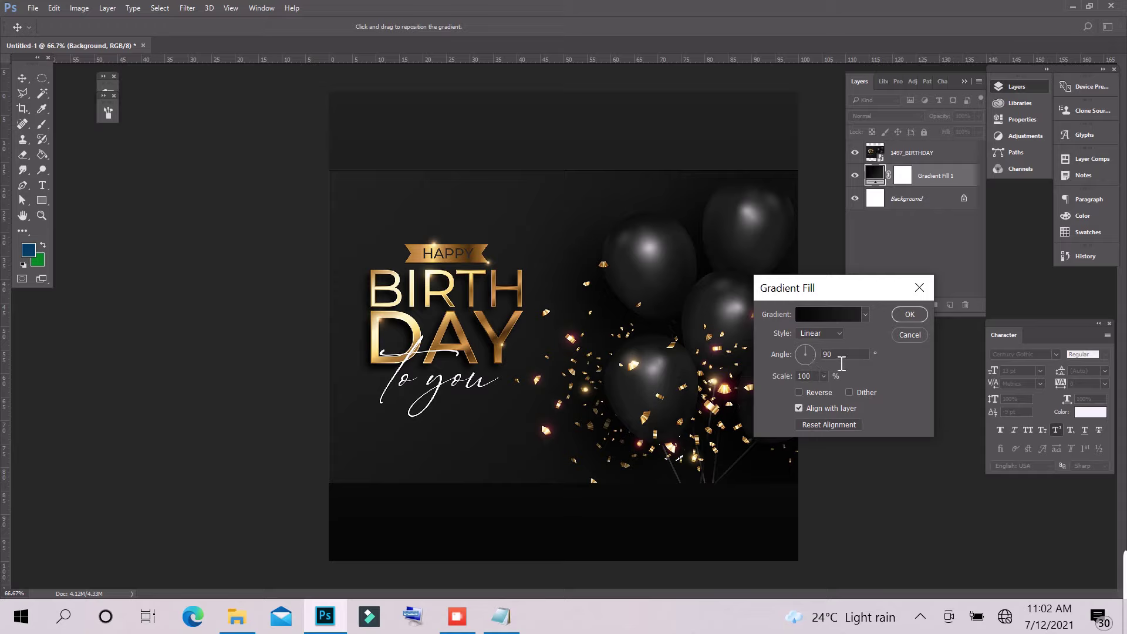
mouse_move(841, 363)
mouse_down()
mouse_move(820, 350)
mouse_move(831, 364)
mouse_up()
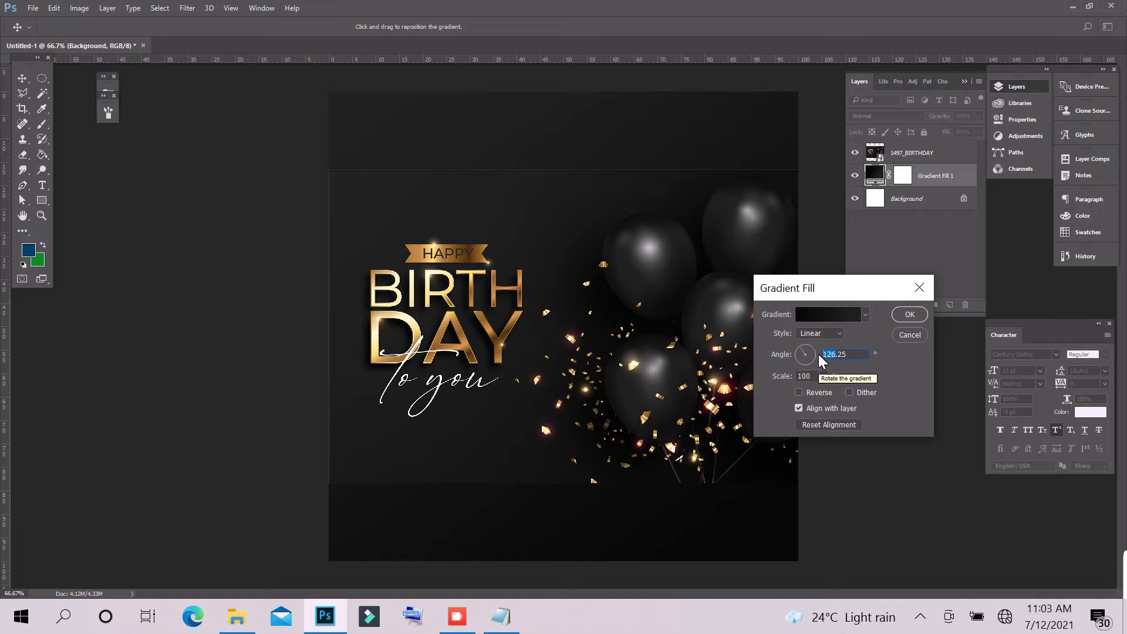
text(151.25)
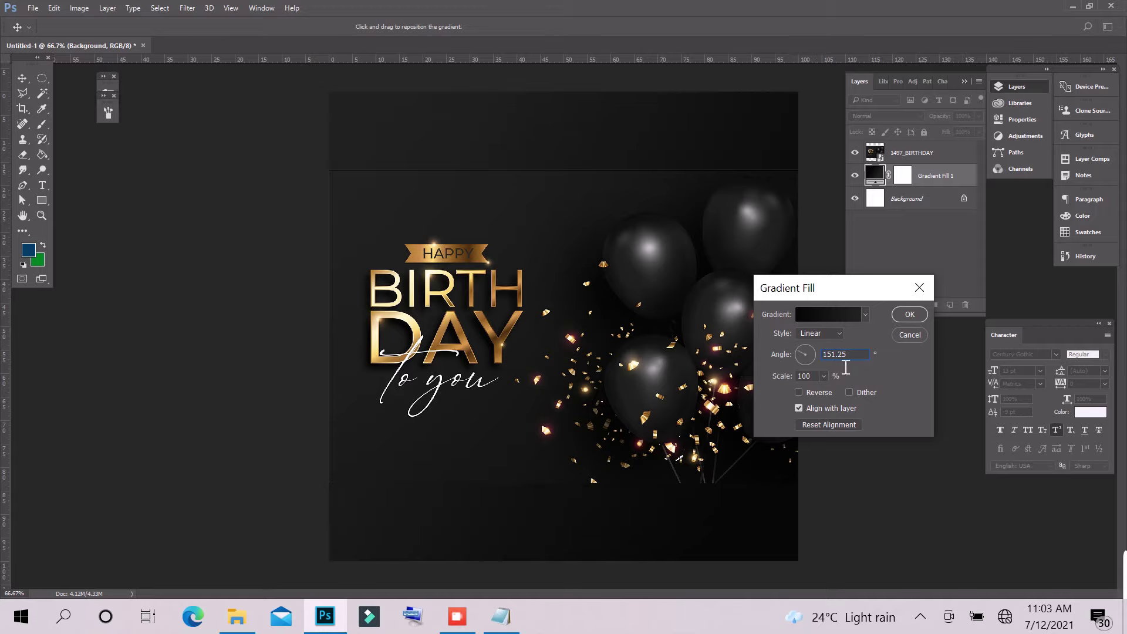
drag(847, 366, 863, 367)
text(.69)
click(908, 316)
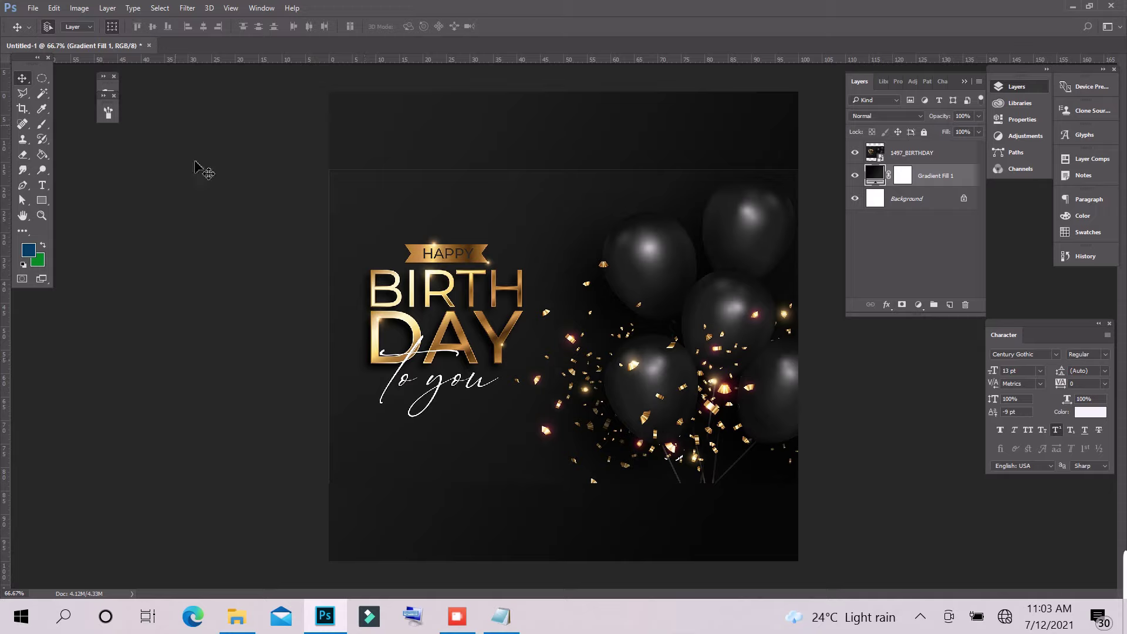
Rasterize the 1497_BIRTHDAY layer.
click(828, 255)
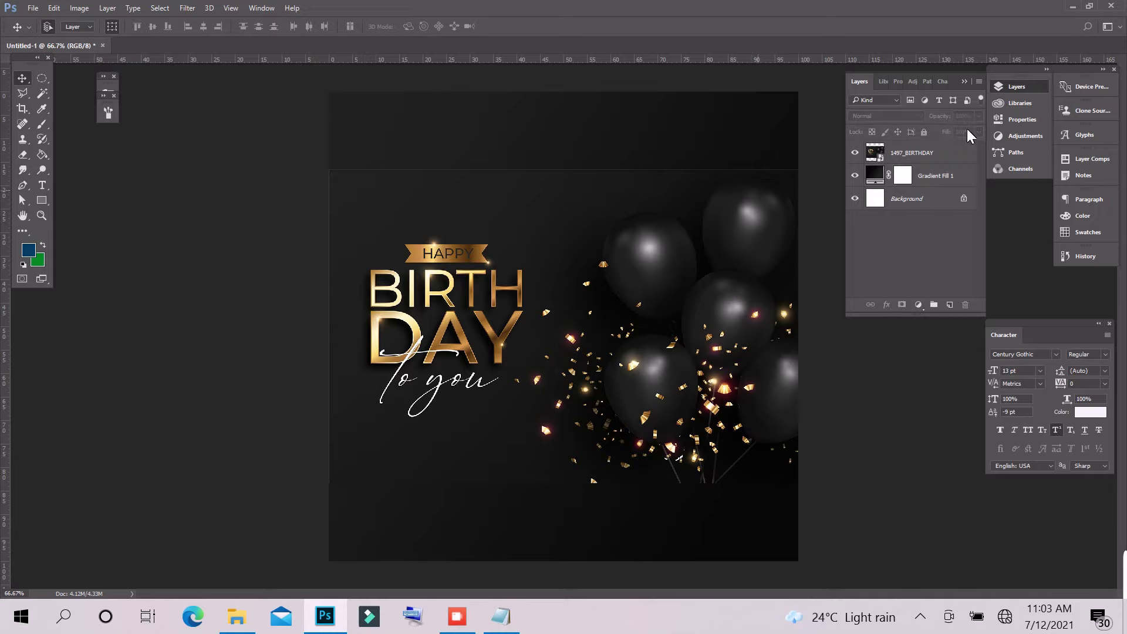
click(915, 159)
right_click(915, 162)
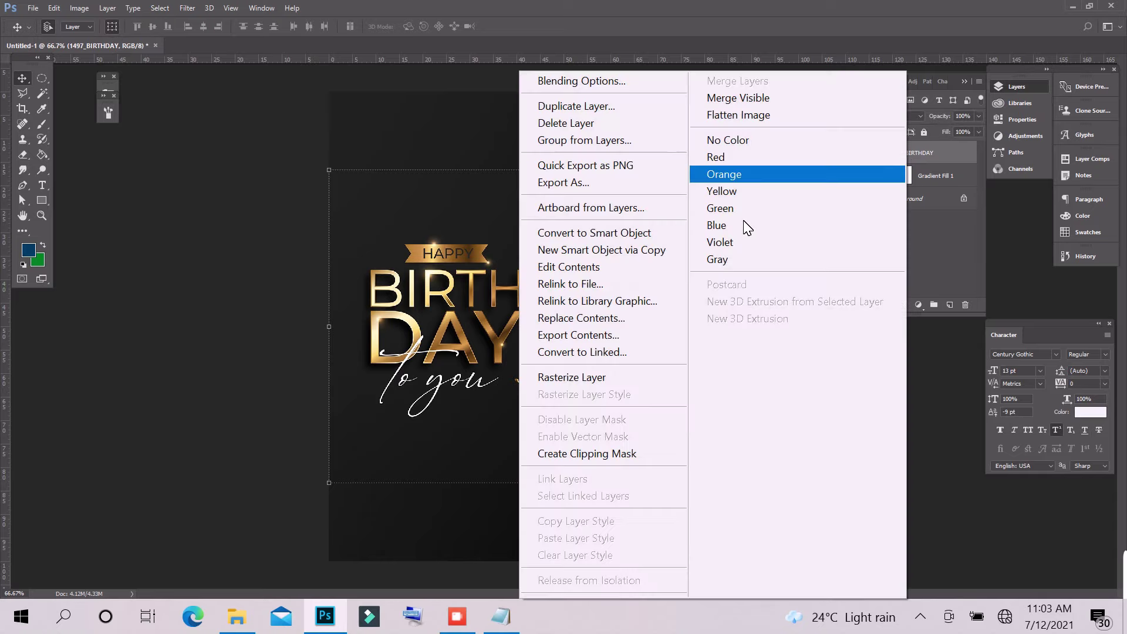
click(629, 377)
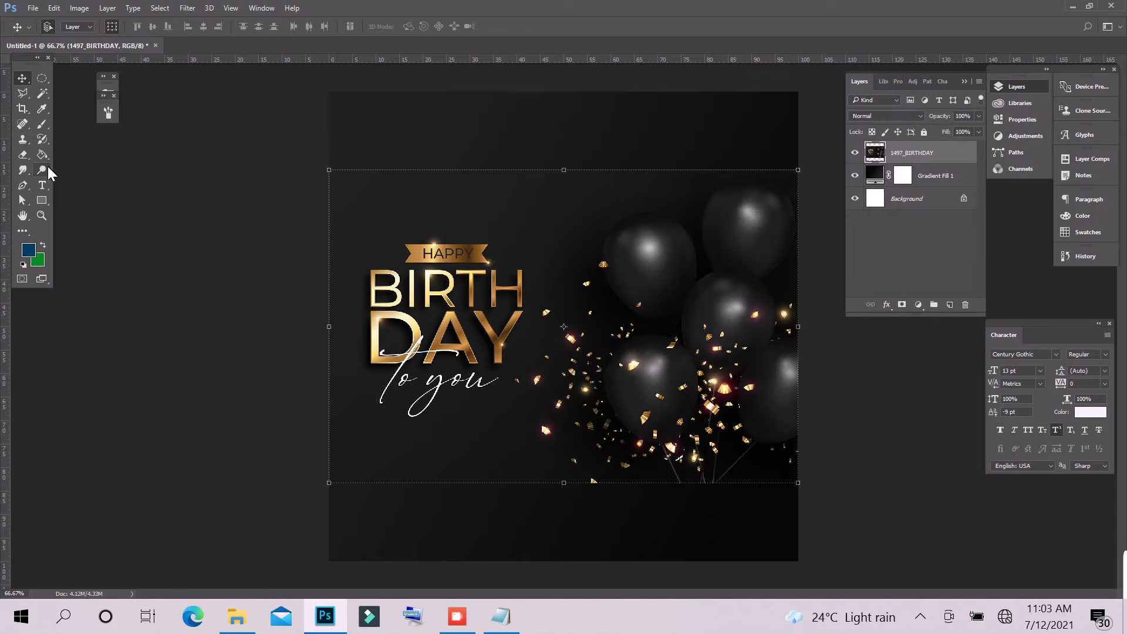
Add a layer mask to the artwork and paint black over its top, left and remaining edges.
click(41, 125)
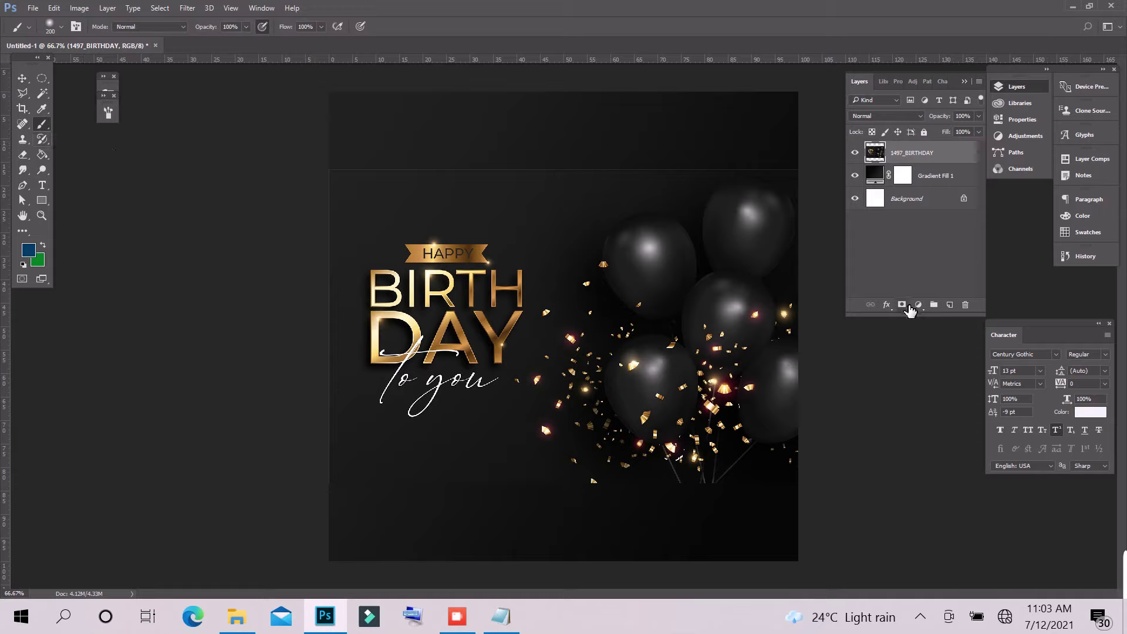
click(909, 306)
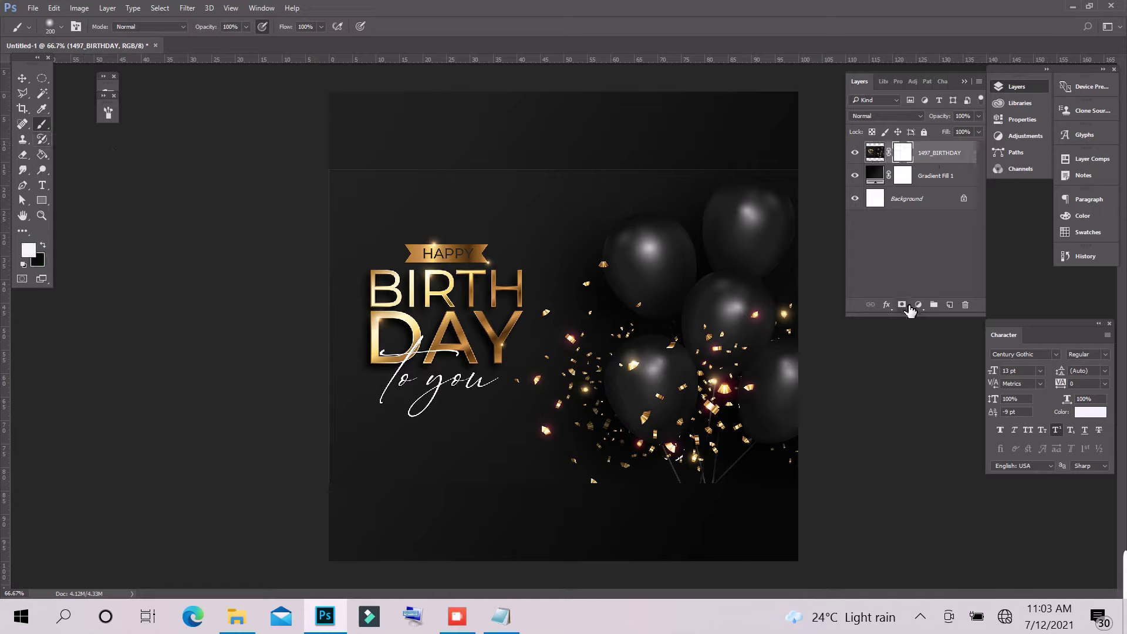
click(42, 246)
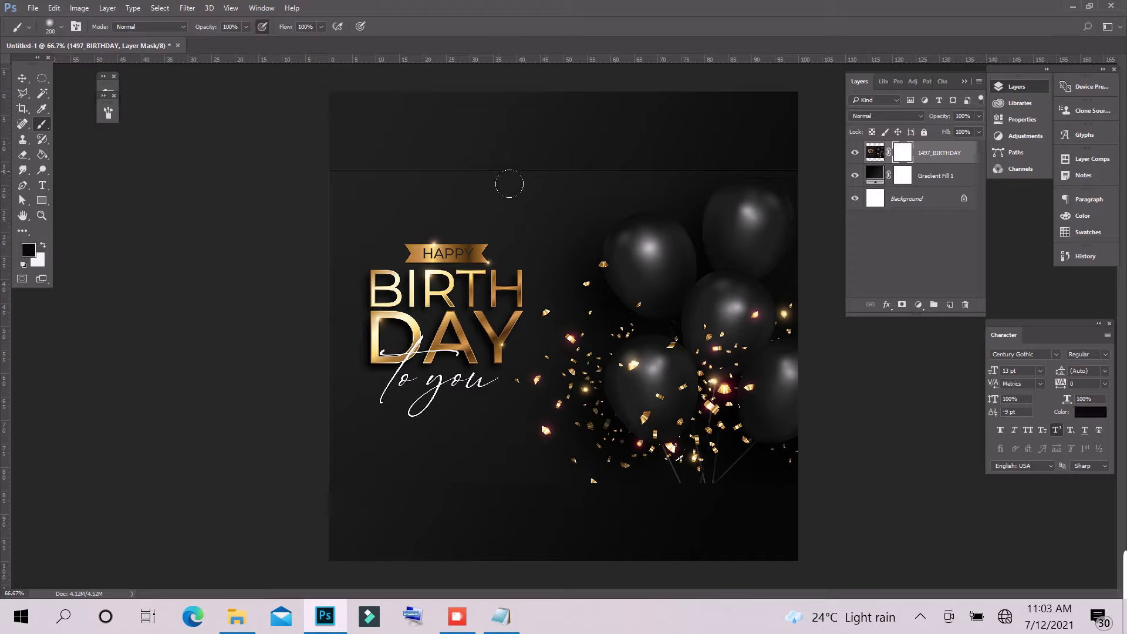
drag(360, 162, 768, 157)
mouse_move(334, 241)
mouse_down()
mouse_move(307, 307)
mouse_move(322, 395)
mouse_move(322, 282)
mouse_move(343, 499)
mouse_move(519, 502)
mouse_up()
drag(916, 481, 904, 469)
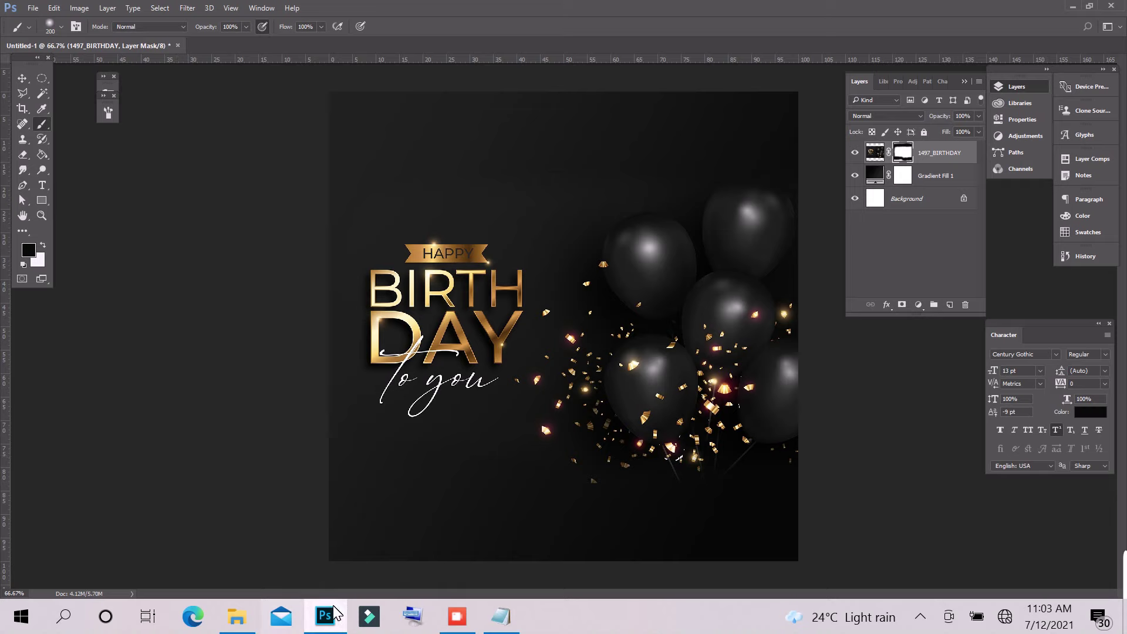
Drag the 208472146 portrait photo from File Explorer into the flyer and commit it.
click(237, 617)
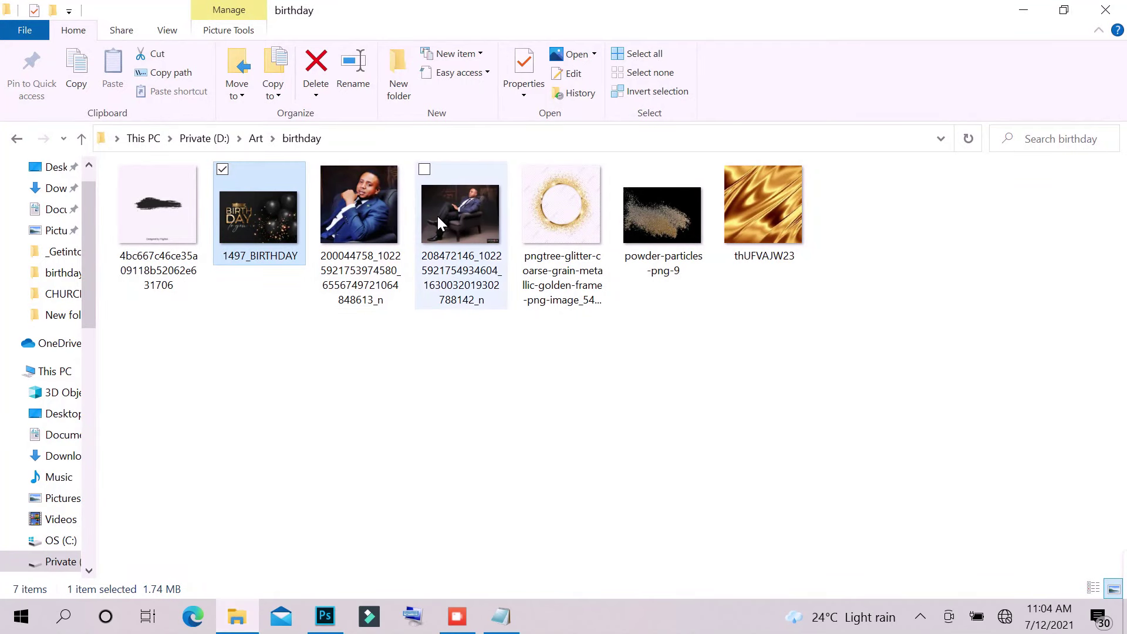
drag(437, 214, 360, 598)
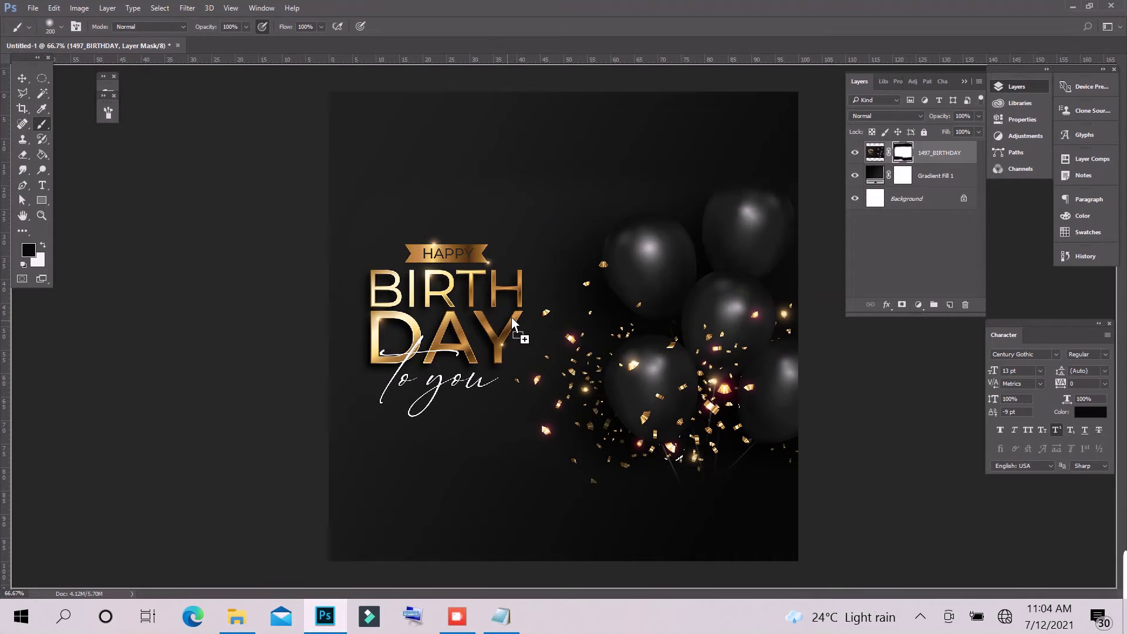
drag(360, 597, 513, 320)
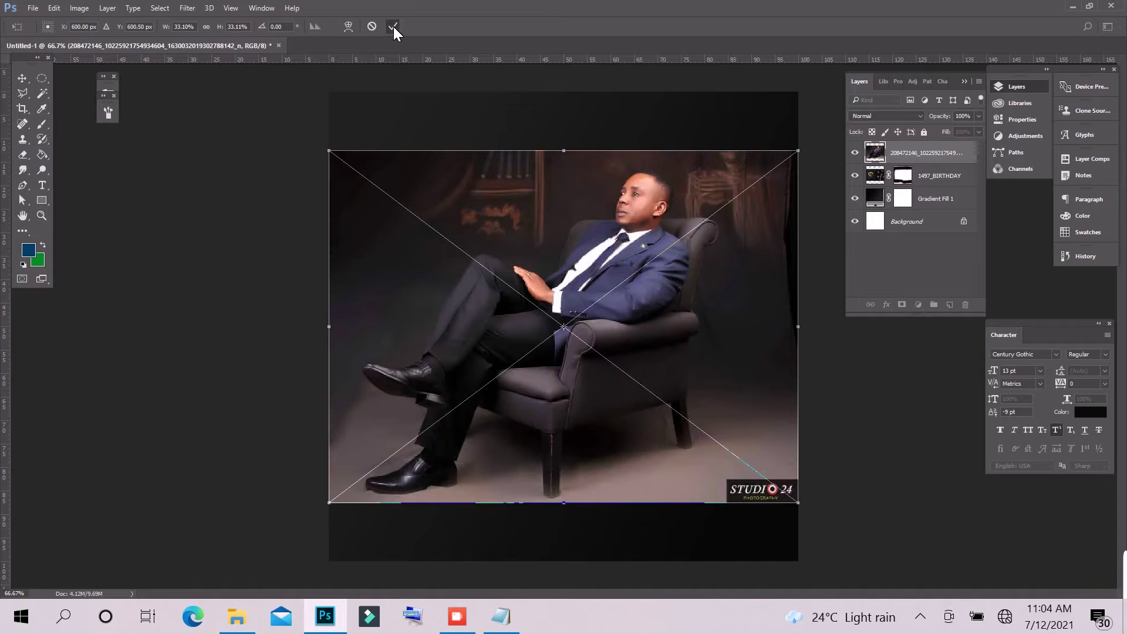
click(394, 26)
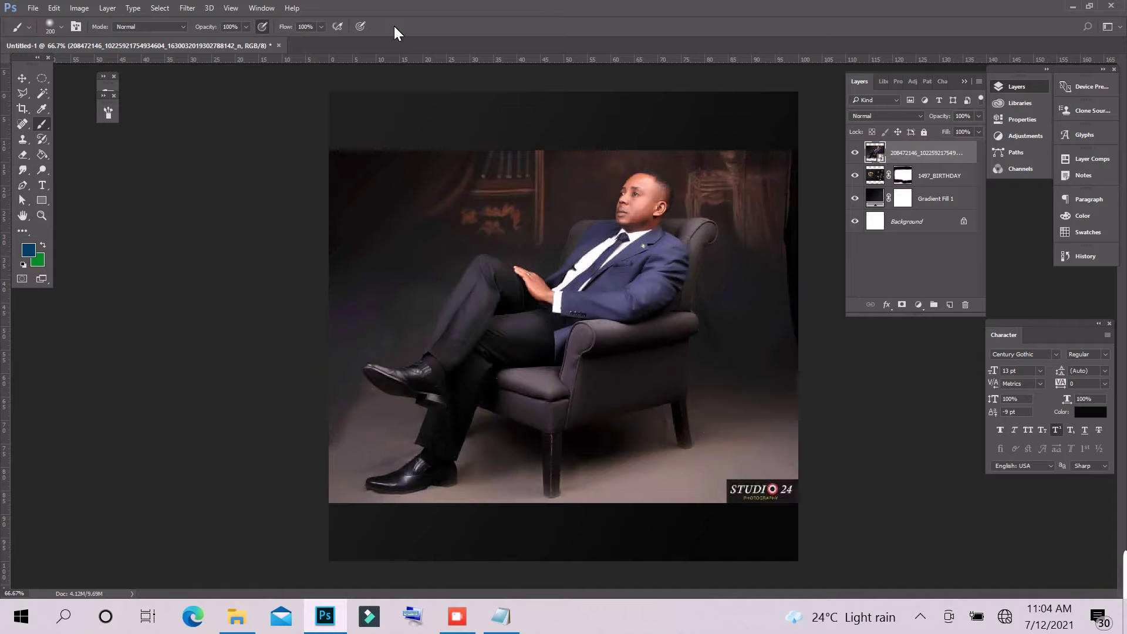
right_click(913, 154)
Rasterize and desaturate the portrait, set it to Overlay, and move it up-left.
click(590, 378)
click(22, 78)
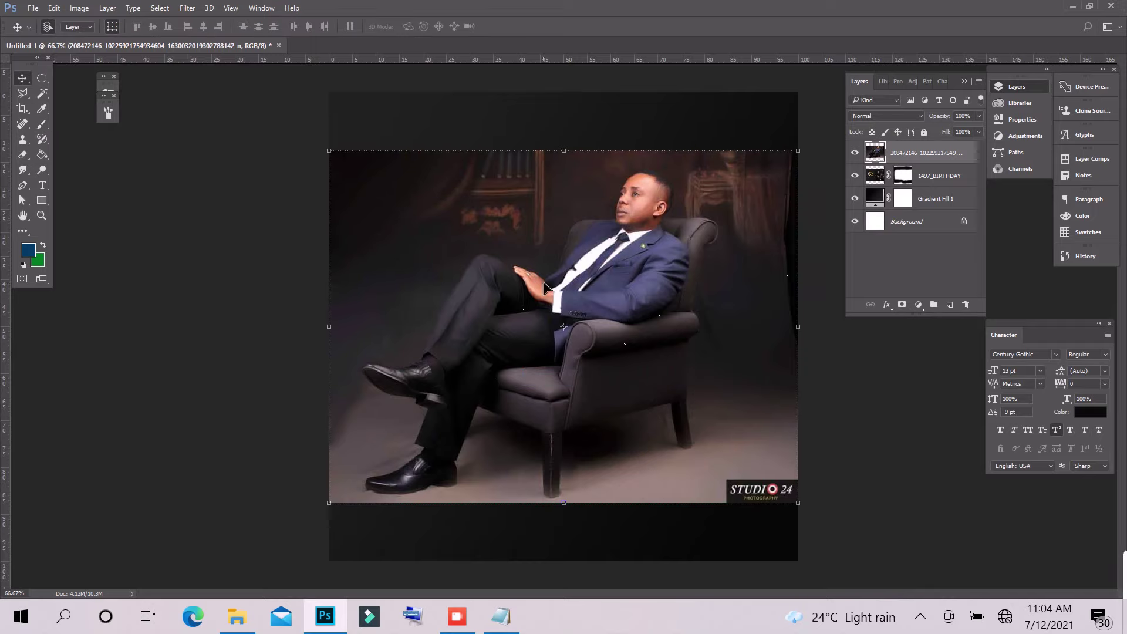
key(ctrl+shift+u)
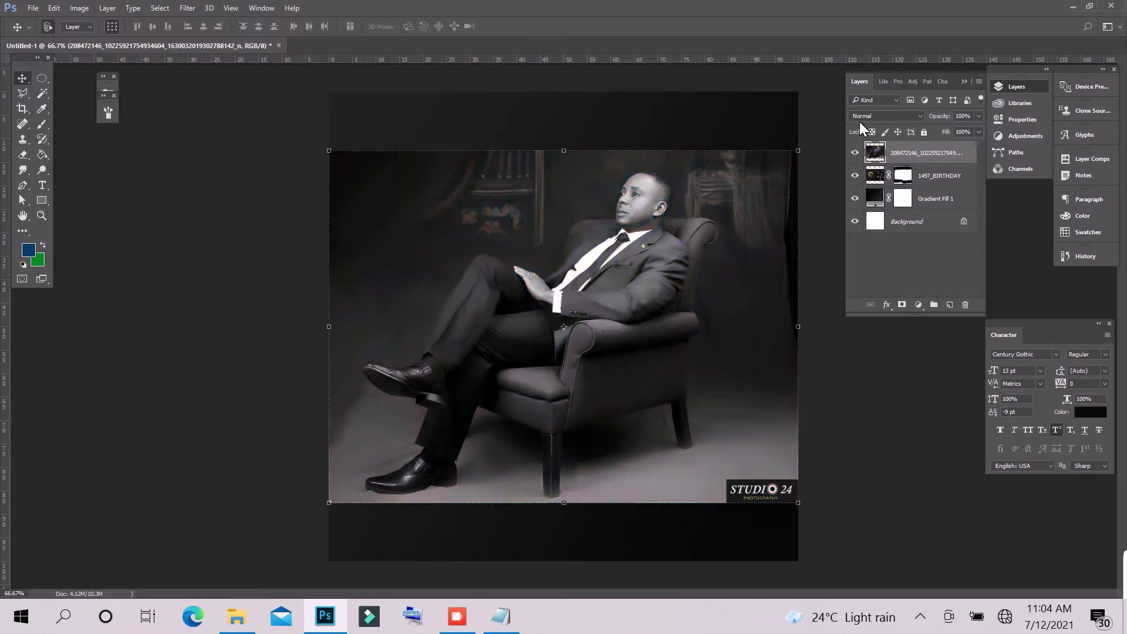
click(892, 115)
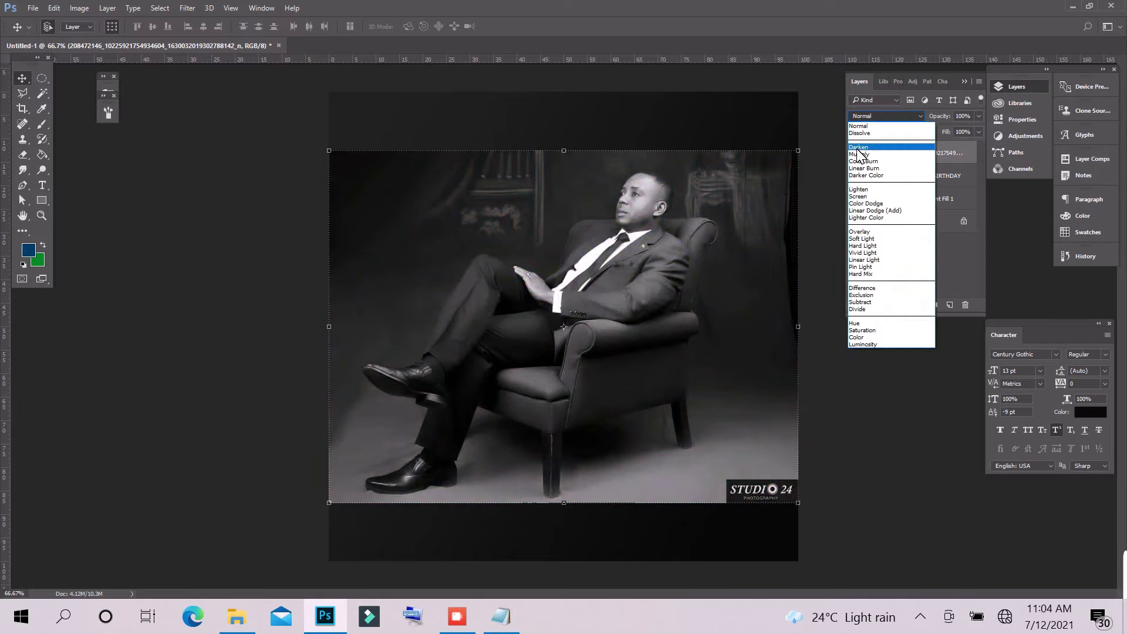
click(868, 232)
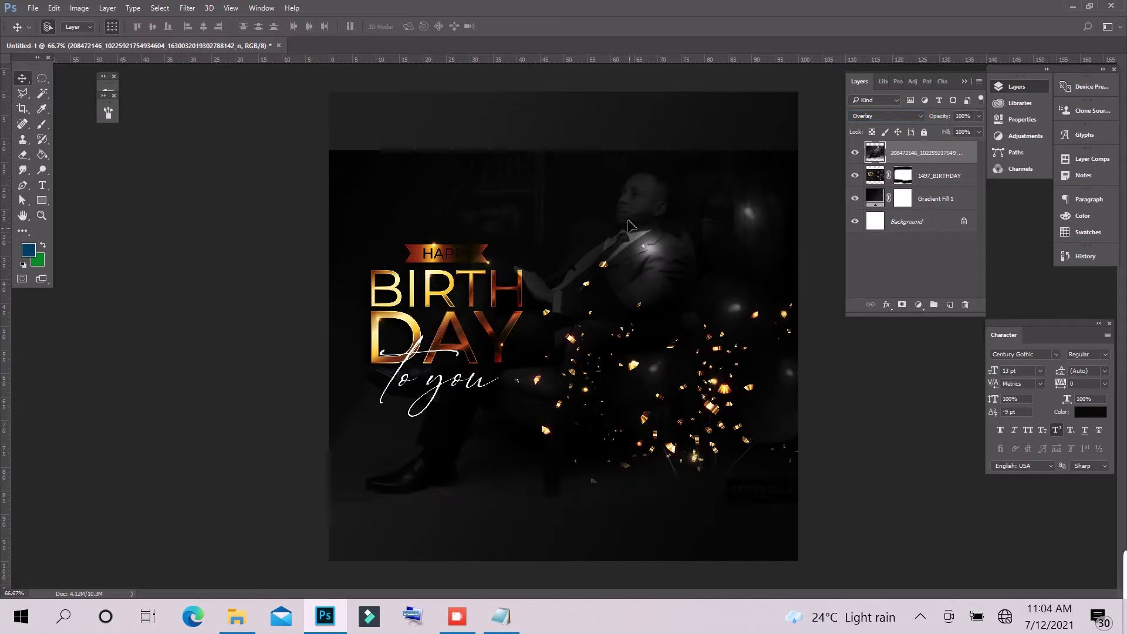
drag(606, 221, 559, 163)
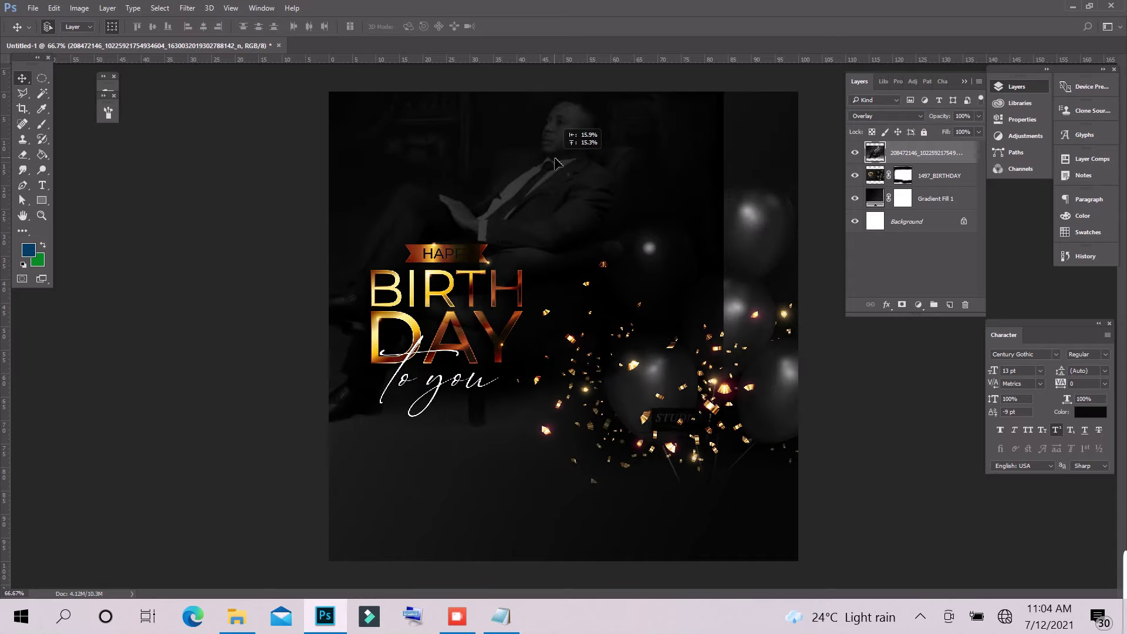
mouse_move(559, 163)
mouse_down()
mouse_move(583, 163)
mouse_move(559, 160)
mouse_up()
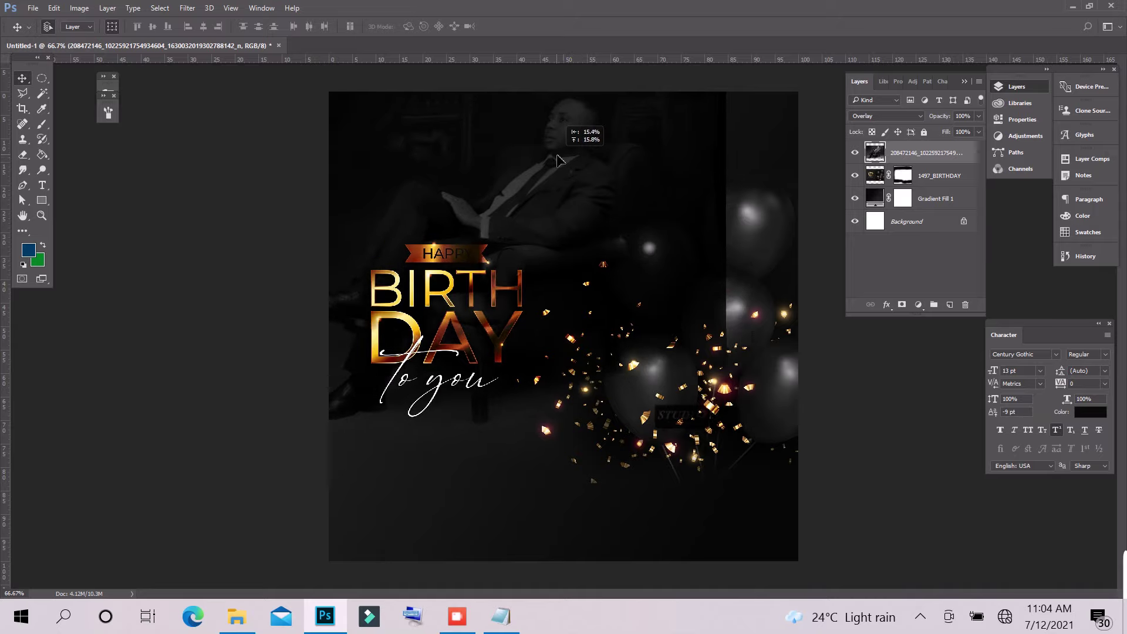
Mask the portrait, painting black to reveal the balloons and white to restore the top.
click(902, 305)
key(d)
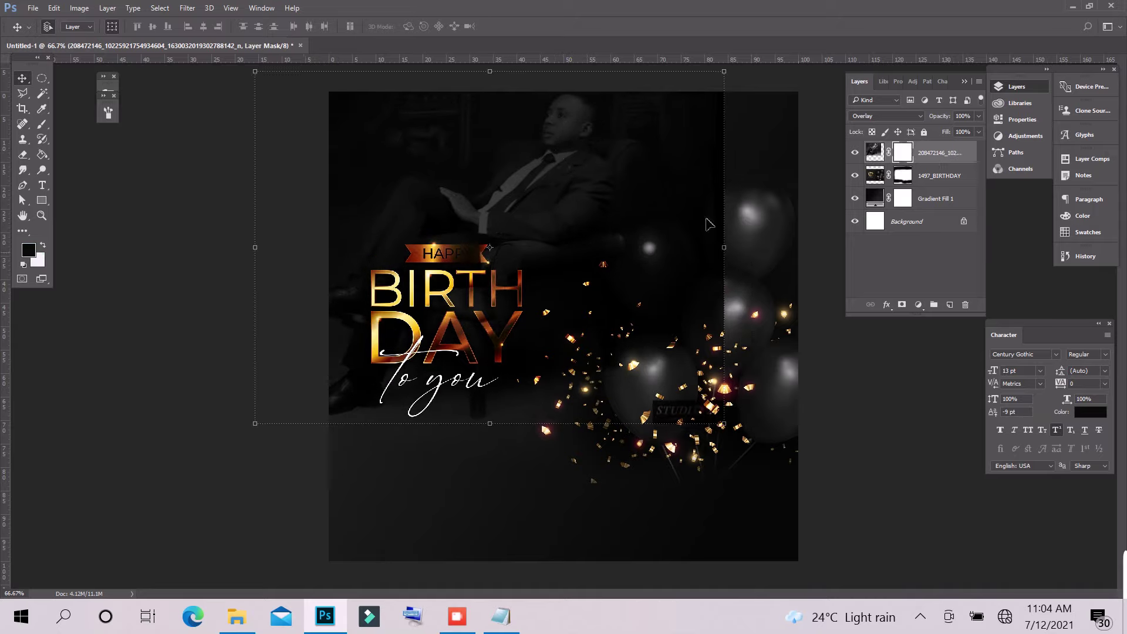
key(b)
drag(364, 193, 427, 131)
drag(681, 99, 674, 221)
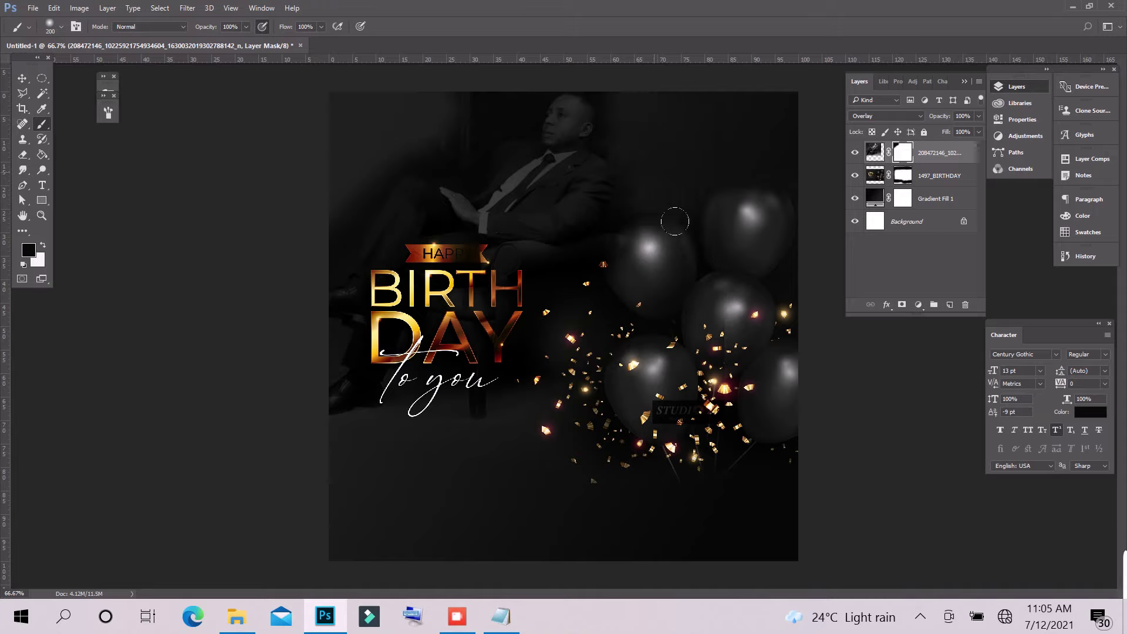
drag(340, 253, 445, 146)
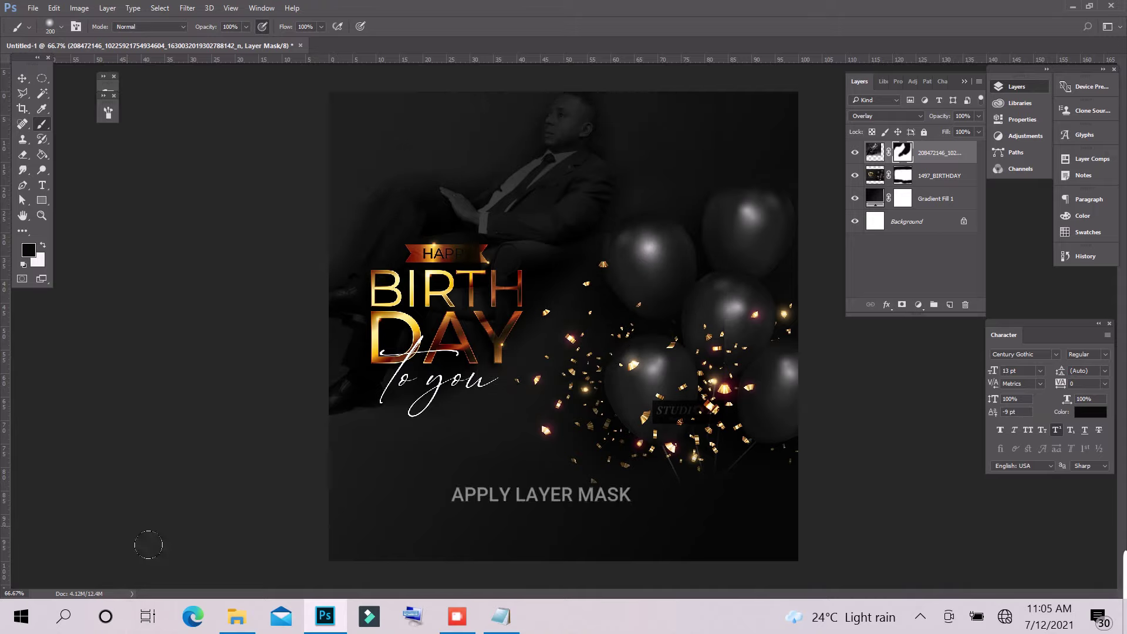
click(42, 246)
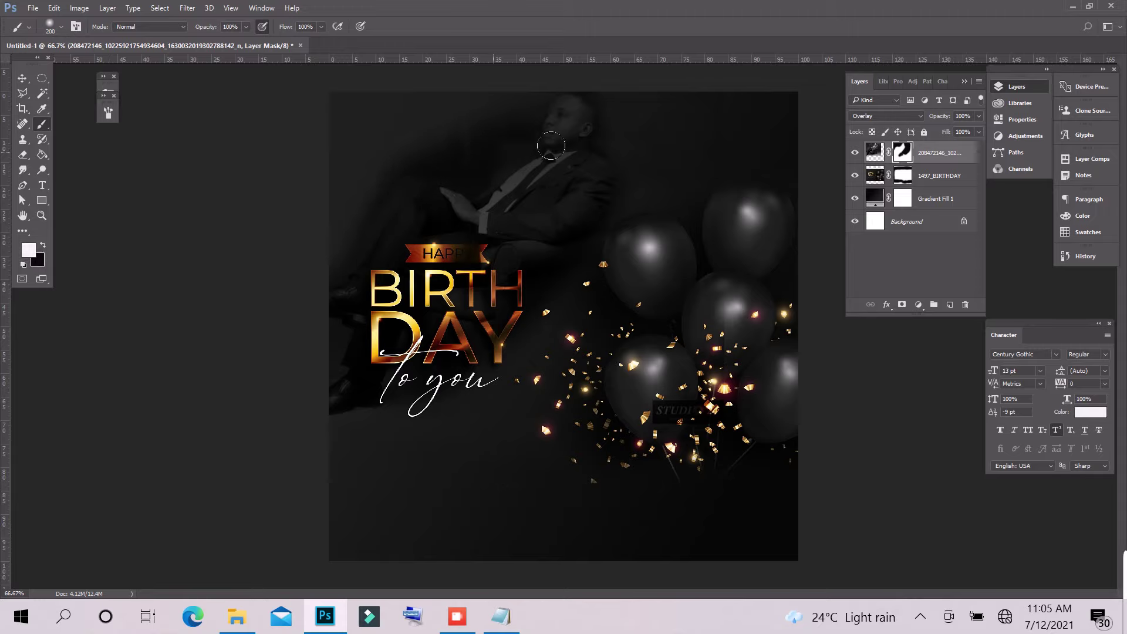
mouse_move(343, 235)
mouse_down()
mouse_move(443, 153)
mouse_move(352, 121)
mouse_move(511, 121)
mouse_move(426, 205)
mouse_up()
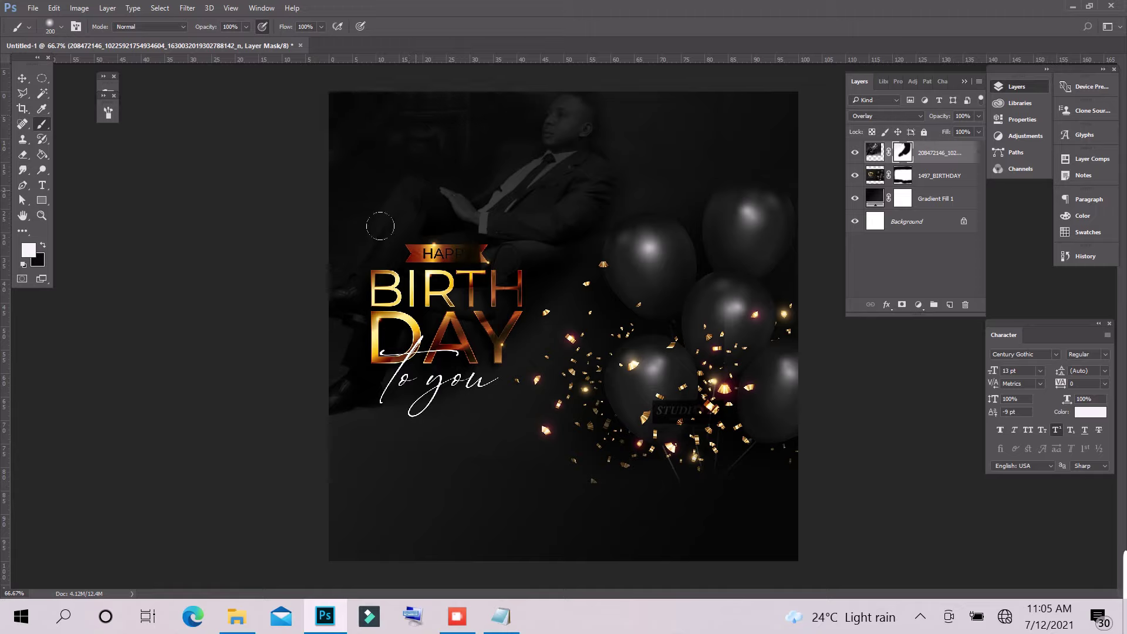
Retarget the portrait's mask with the Brush tool and black as the painting colour.
click(22, 78)
click(188, 482)
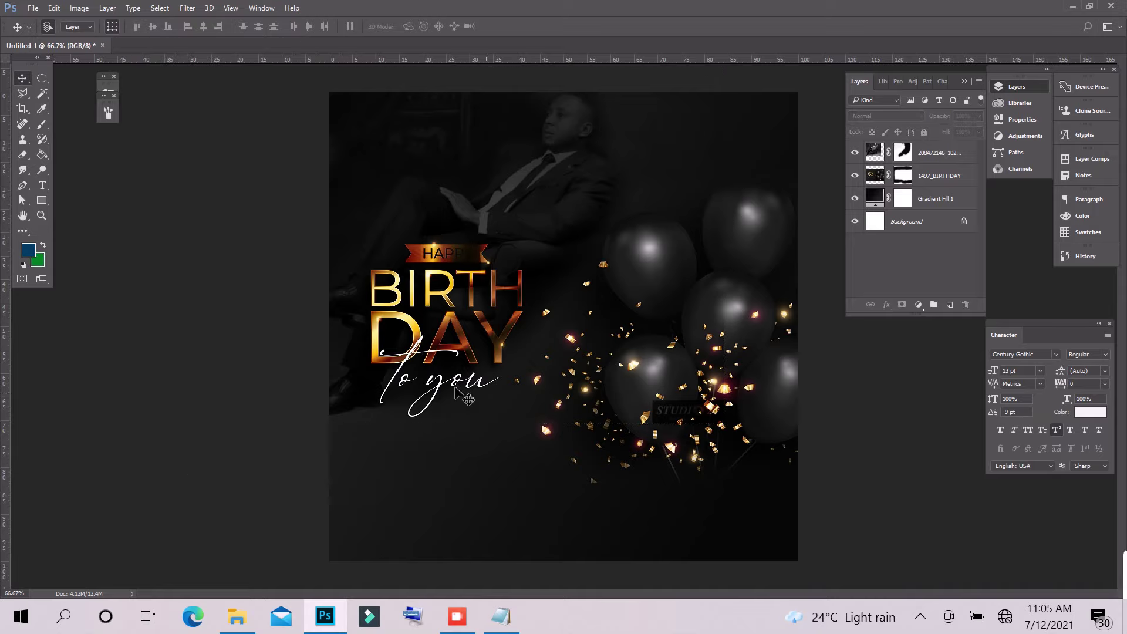
click(44, 122)
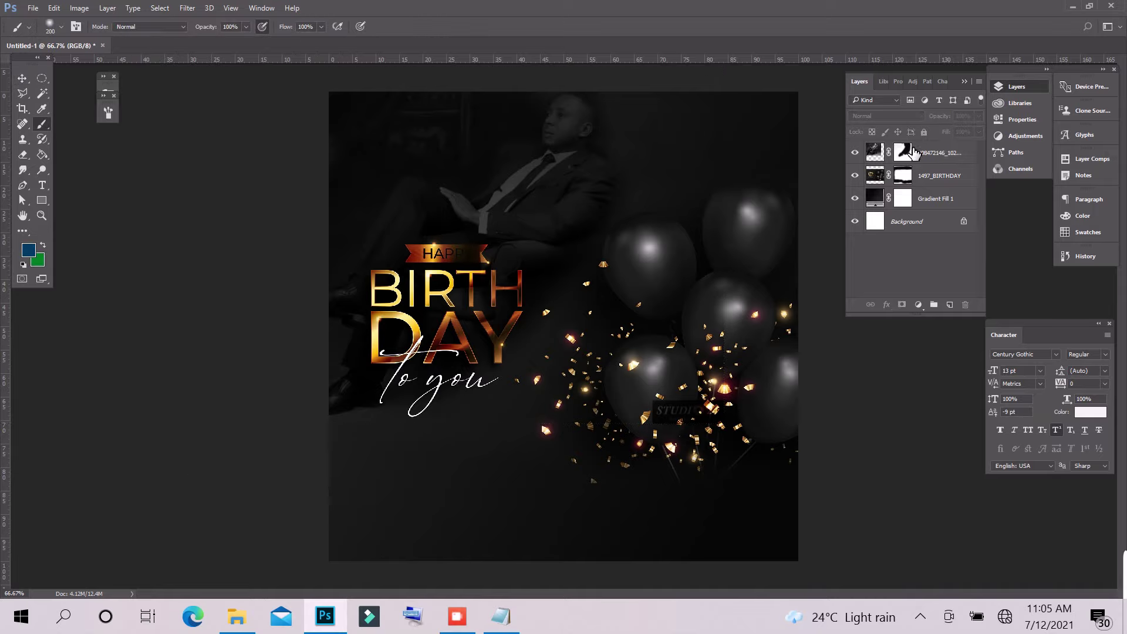
click(904, 153)
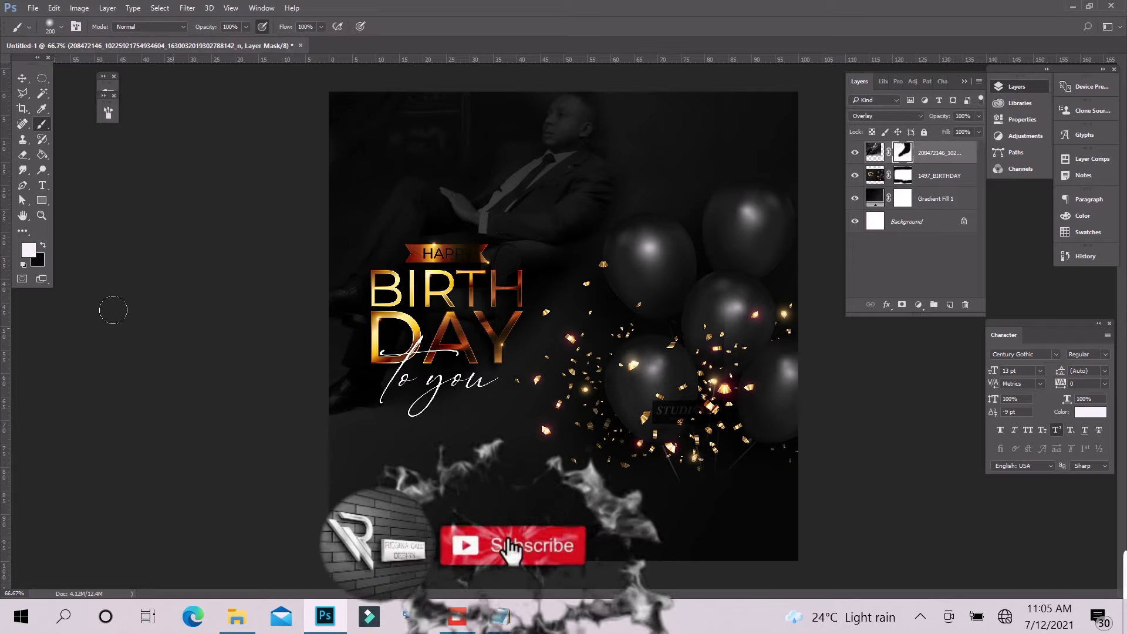
click(42, 246)
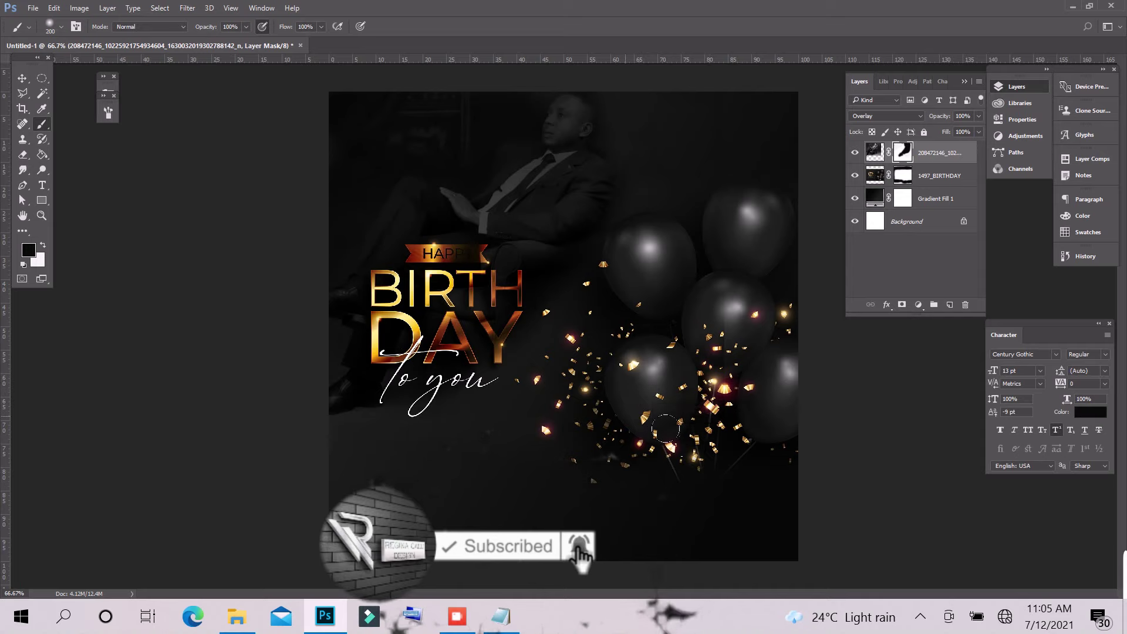
Drag the glitter ring image into the flyer, commit it, and rasterize the layer.
click(236, 617)
mouse_move(572, 226)
mouse_down()
mouse_move(326, 626)
mouse_move(546, 317)
mouse_move(541, 308)
mouse_up()
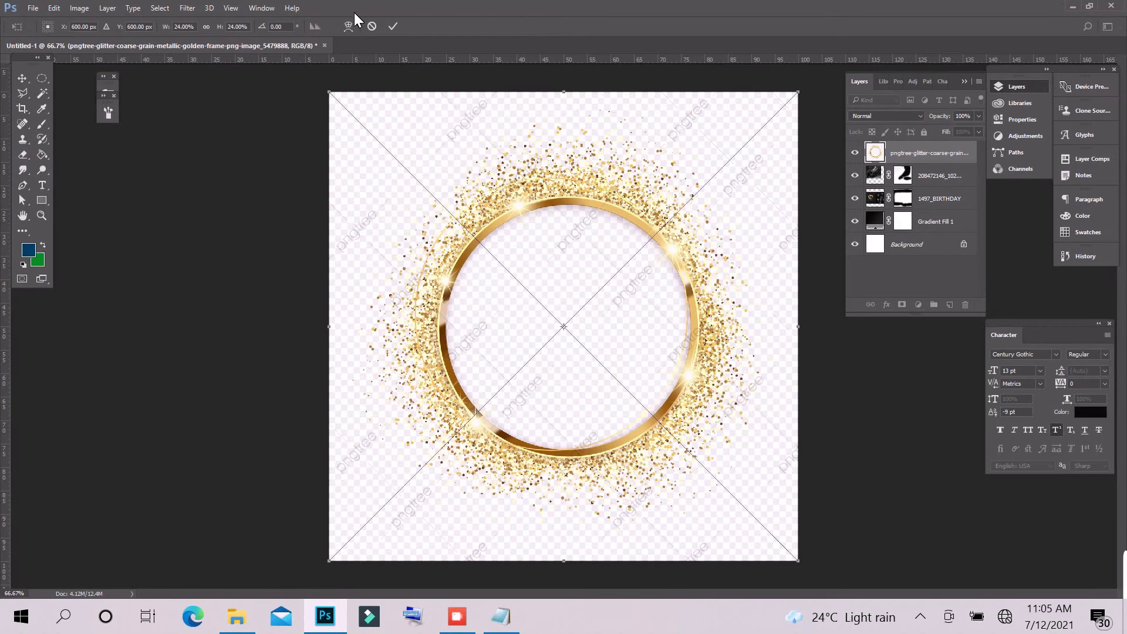
click(390, 27)
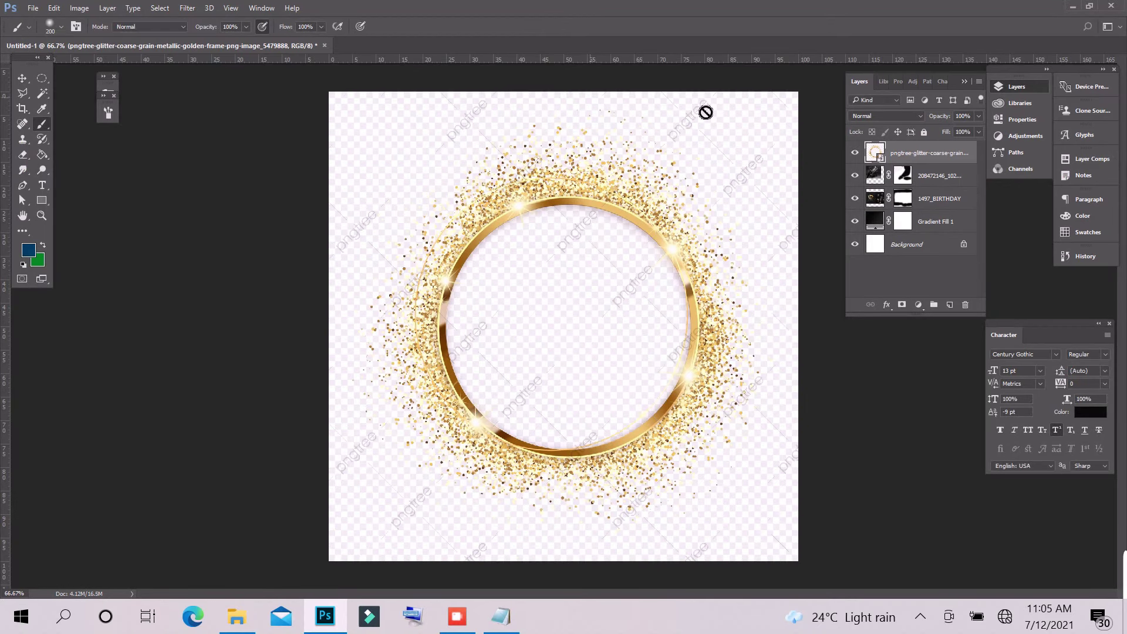
right_click(958, 168)
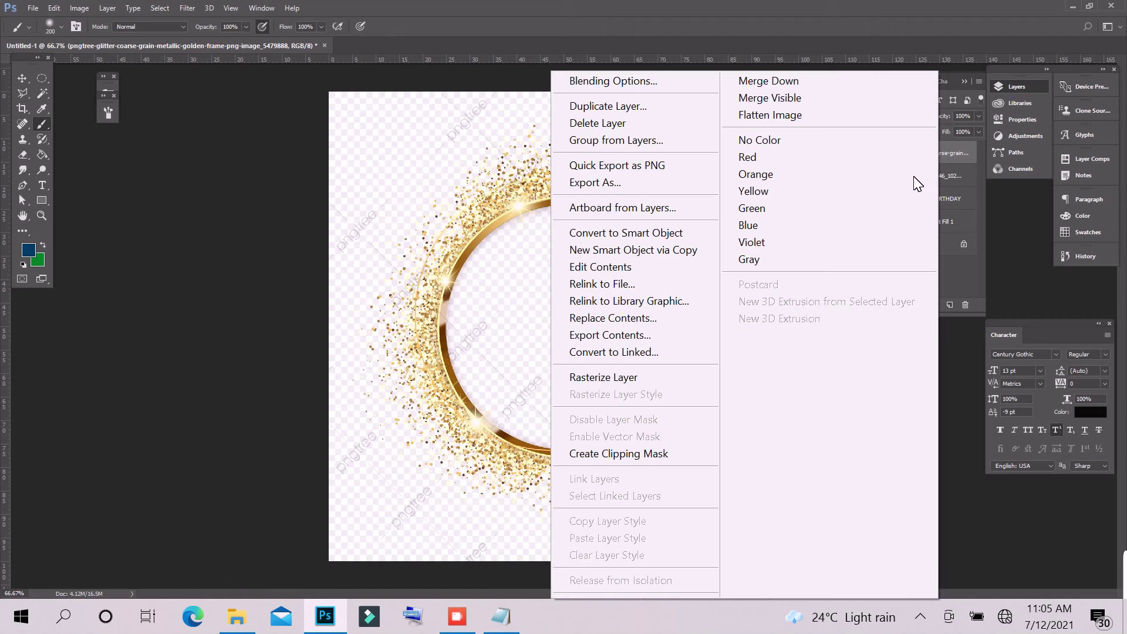
click(653, 380)
Delete the ring's centre and outer background with the Magic Wand, then deselect.
click(41, 92)
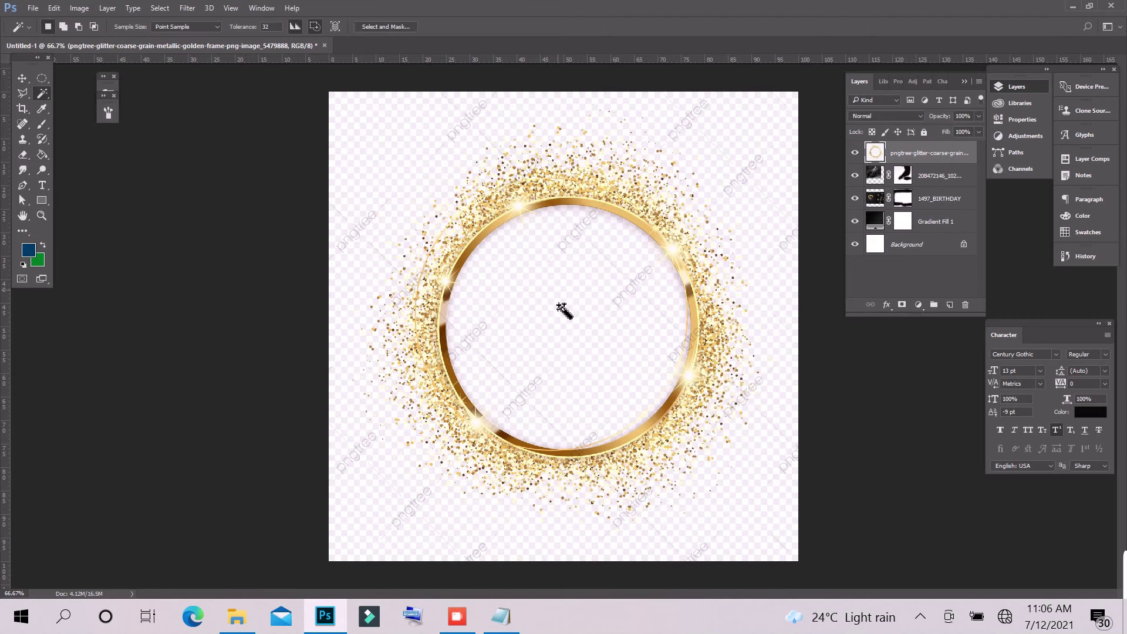
click(553, 317)
key(Delete)
click(407, 162)
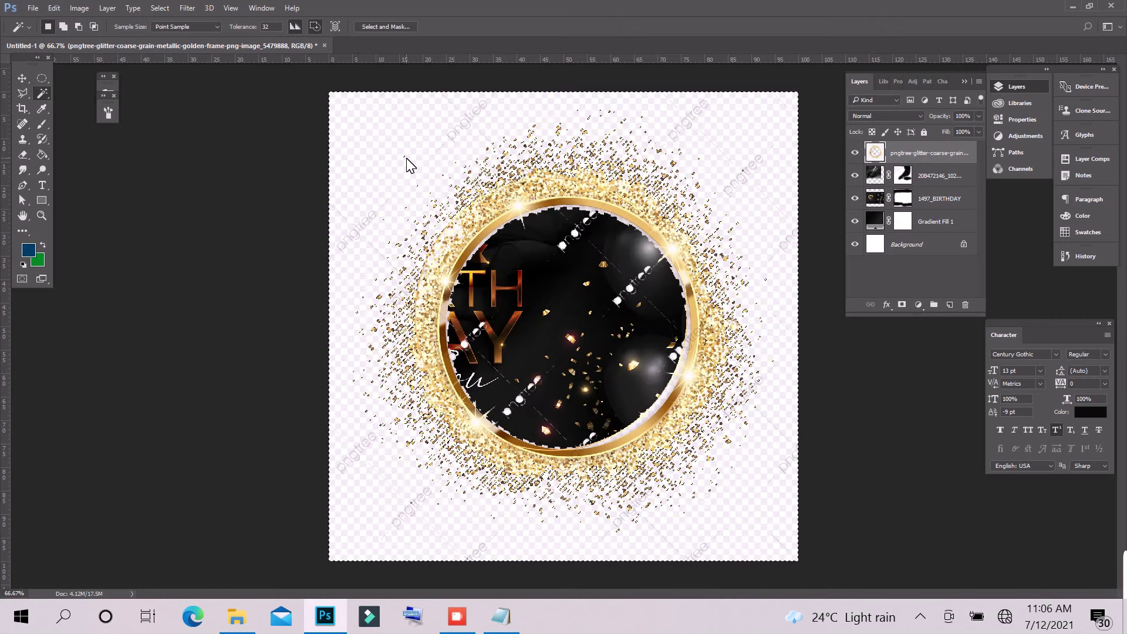
key(Delete)
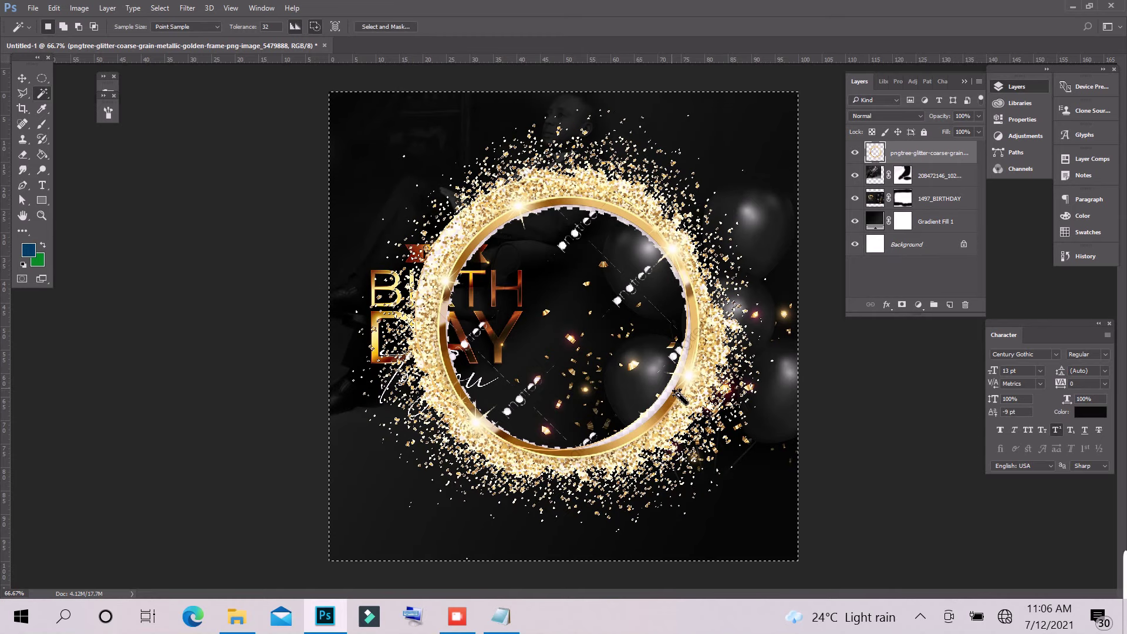
key(ctrl+d)
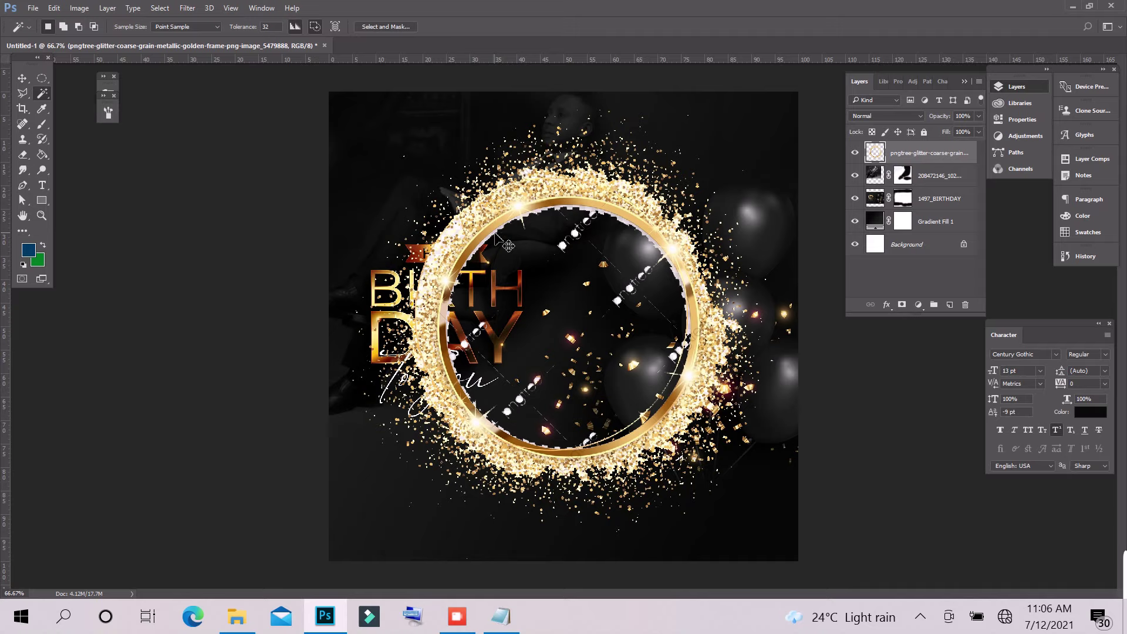
Mask the glitter ring and paint out sparkles along its inner edge with a smaller black brush.
click(905, 306)
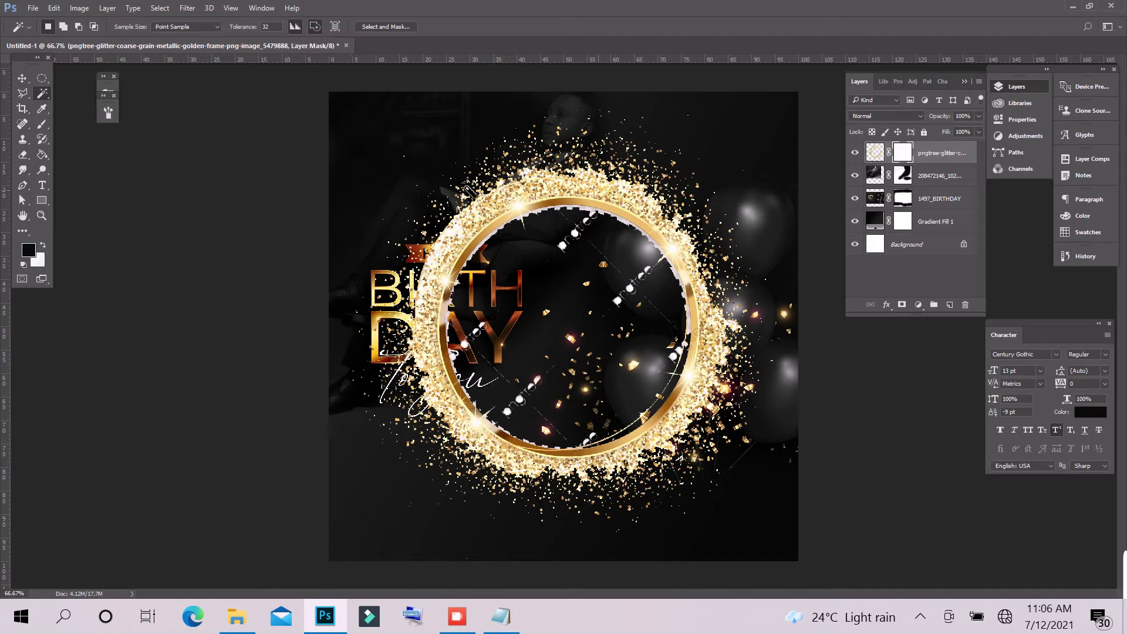
click(41, 125)
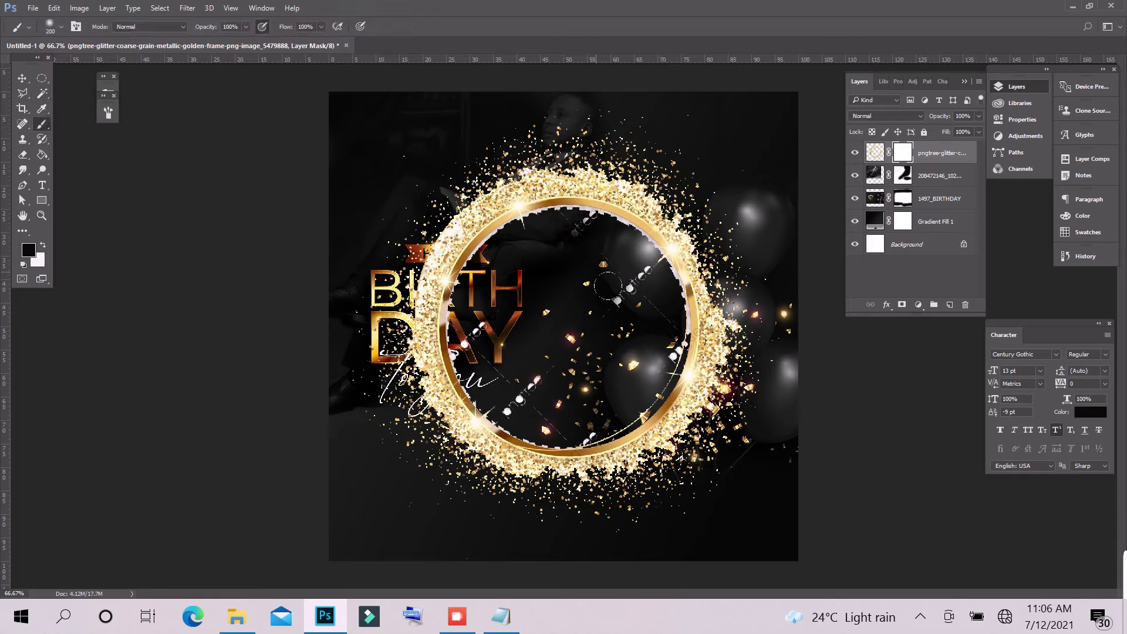
key(bracketleft)
drag(676, 318, 675, 367)
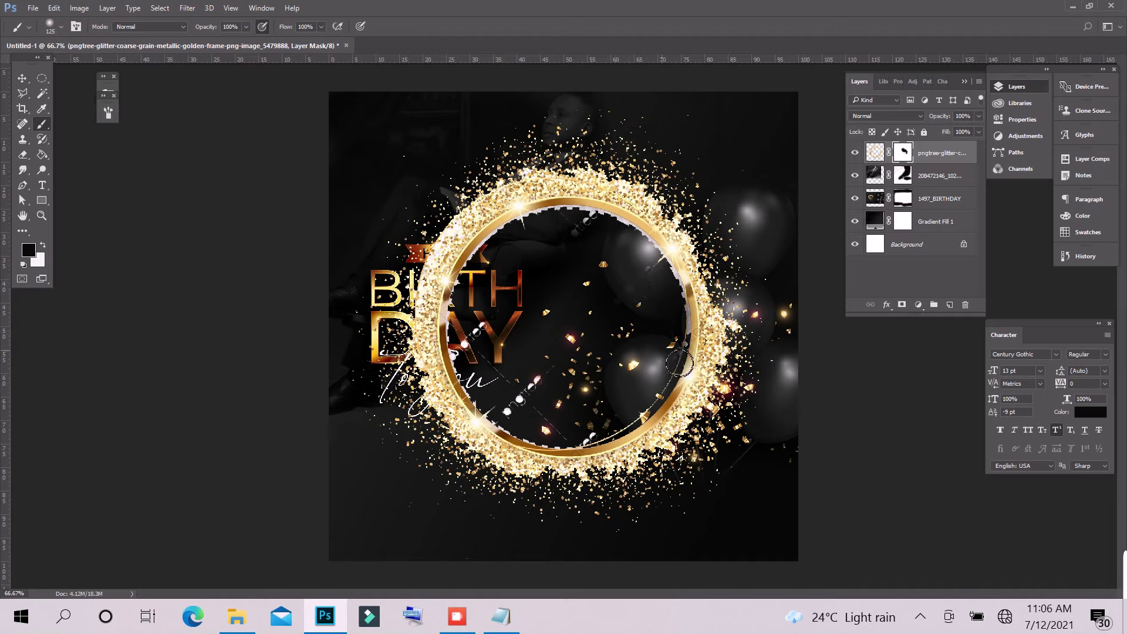
key(bracketleft)
key(bracketleft)
mouse_move(645, 416)
mouse_down()
mouse_move(567, 420)
mouse_move(481, 357)
mouse_move(524, 257)
mouse_move(649, 267)
mouse_move(653, 342)
mouse_up()
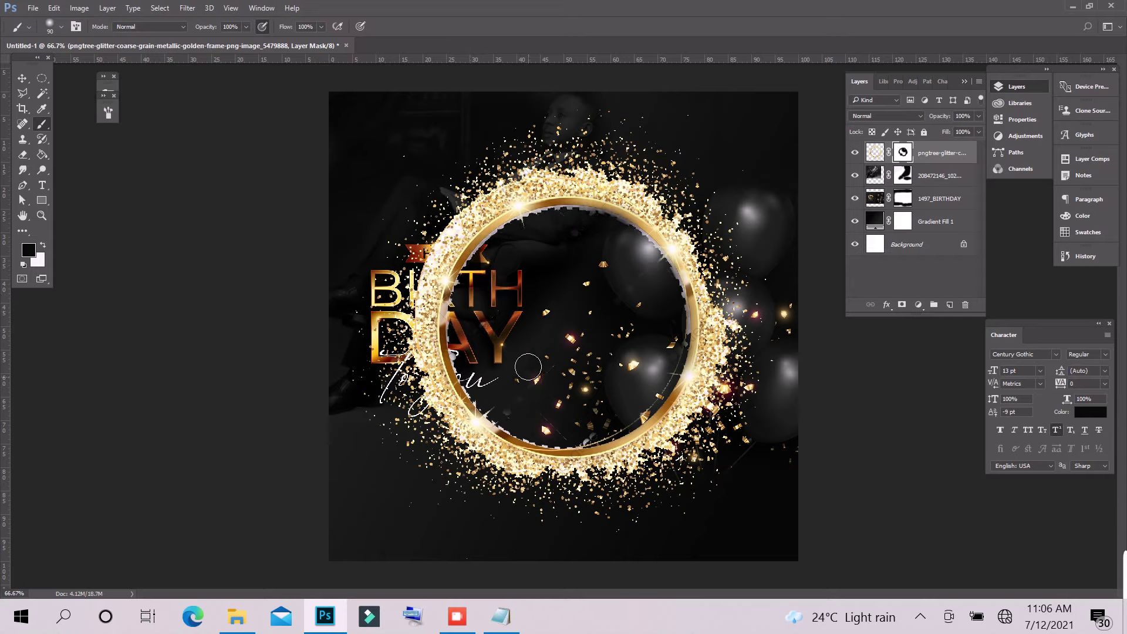
click(22, 78)
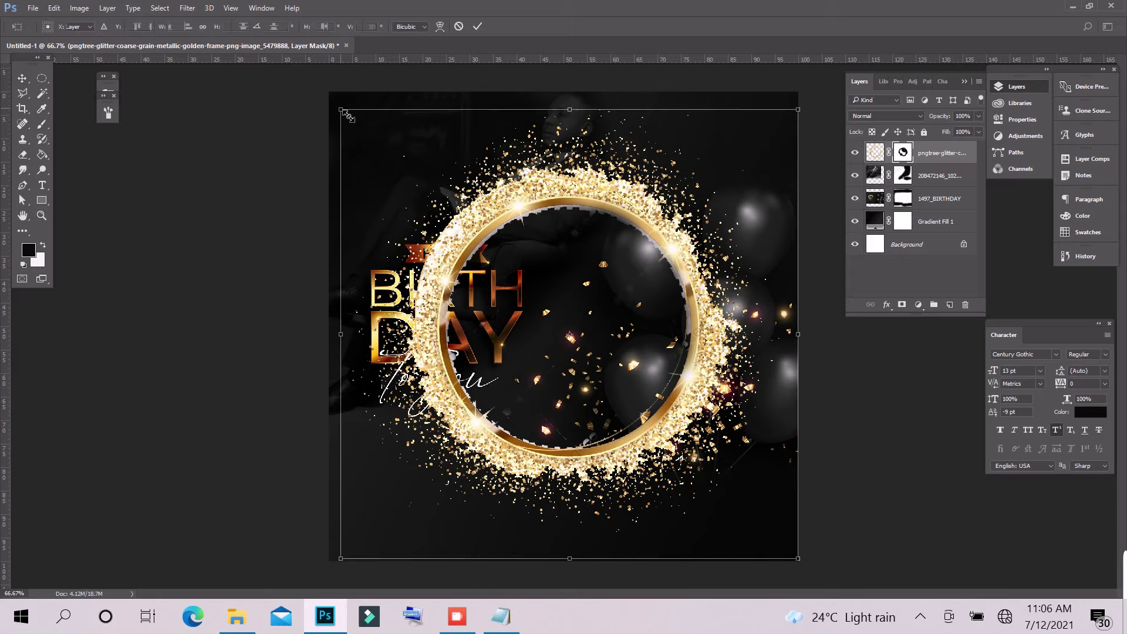
Scale the glitter ring to about two-thirds size and move it toward the lower right.
drag(342, 110, 443, 211)
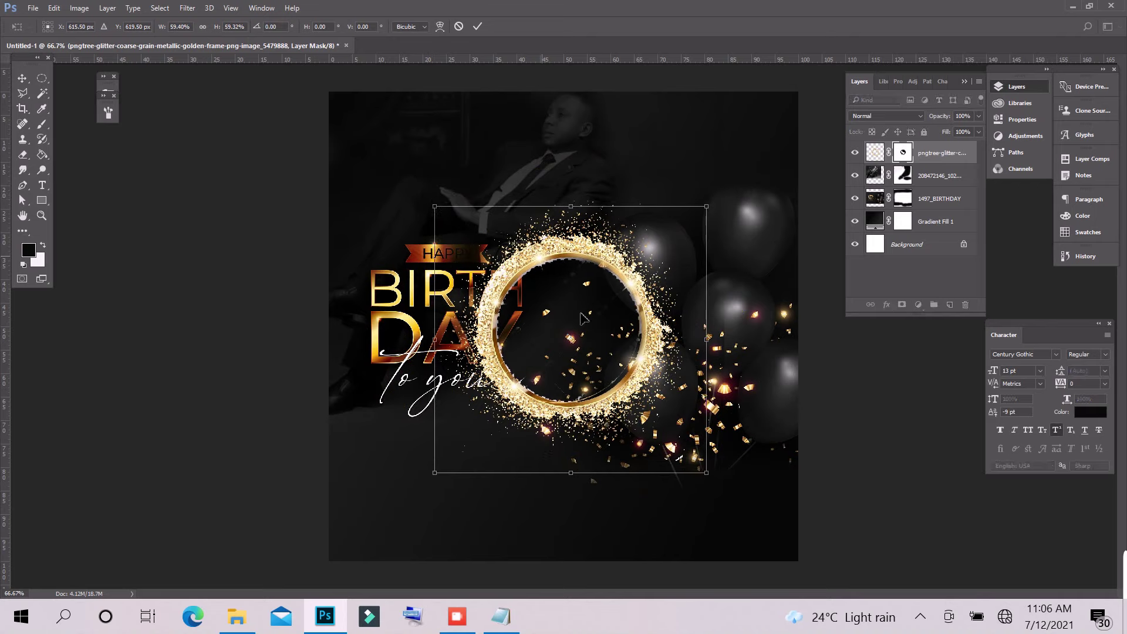
drag(581, 318, 658, 388)
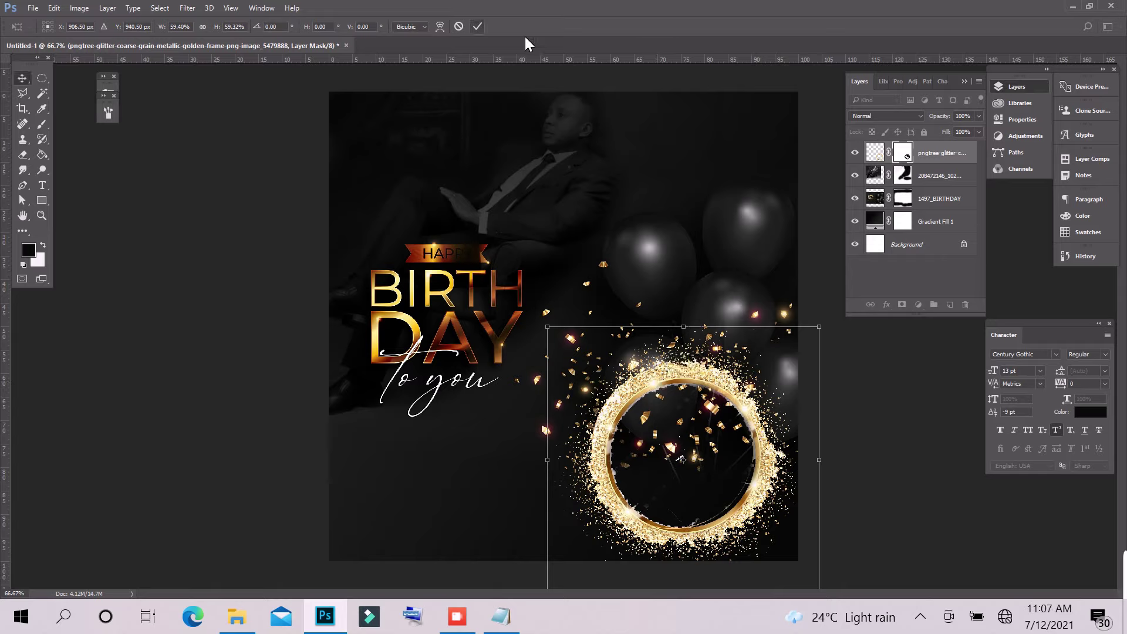
key(Return)
Set the ring layer to Color Dodge blending and reposition it at the lower right.
click(875, 153)
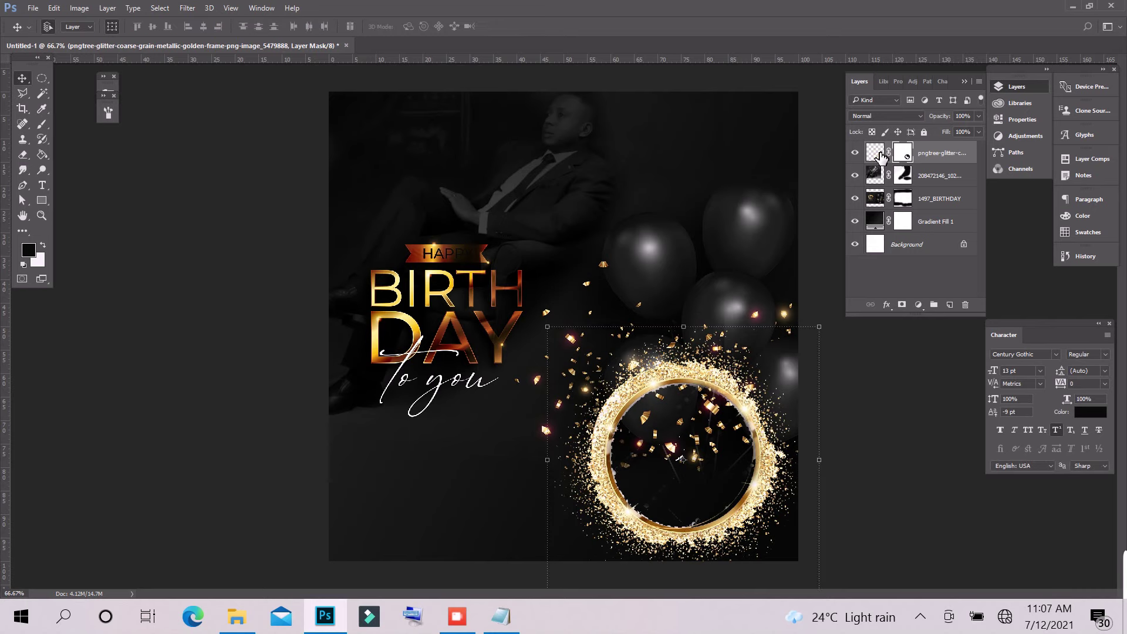
click(894, 112)
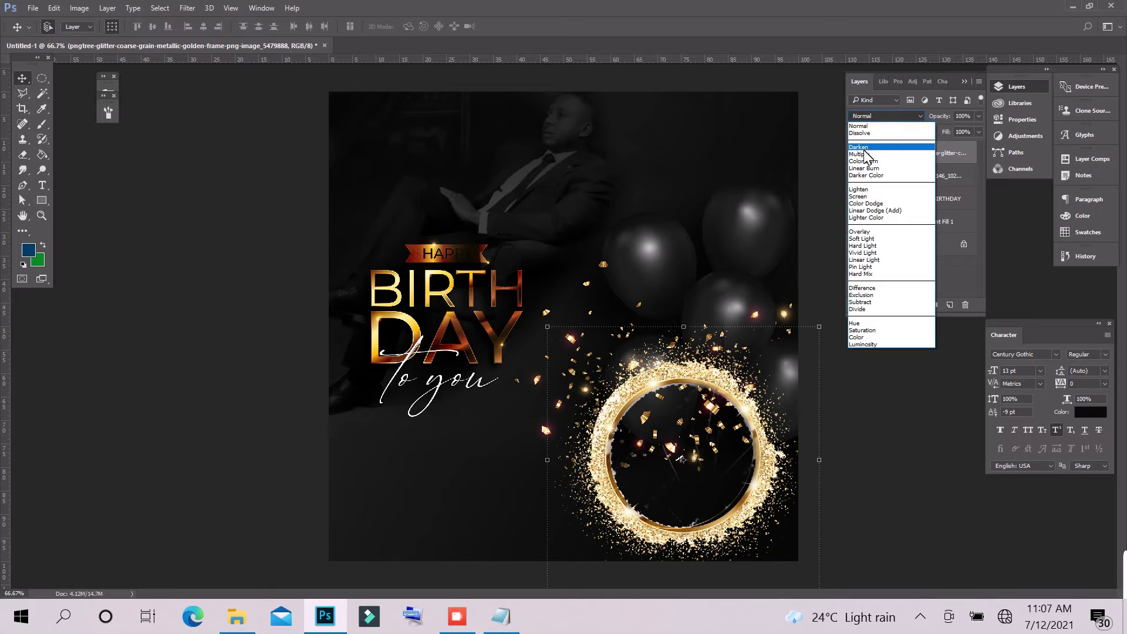
click(874, 204)
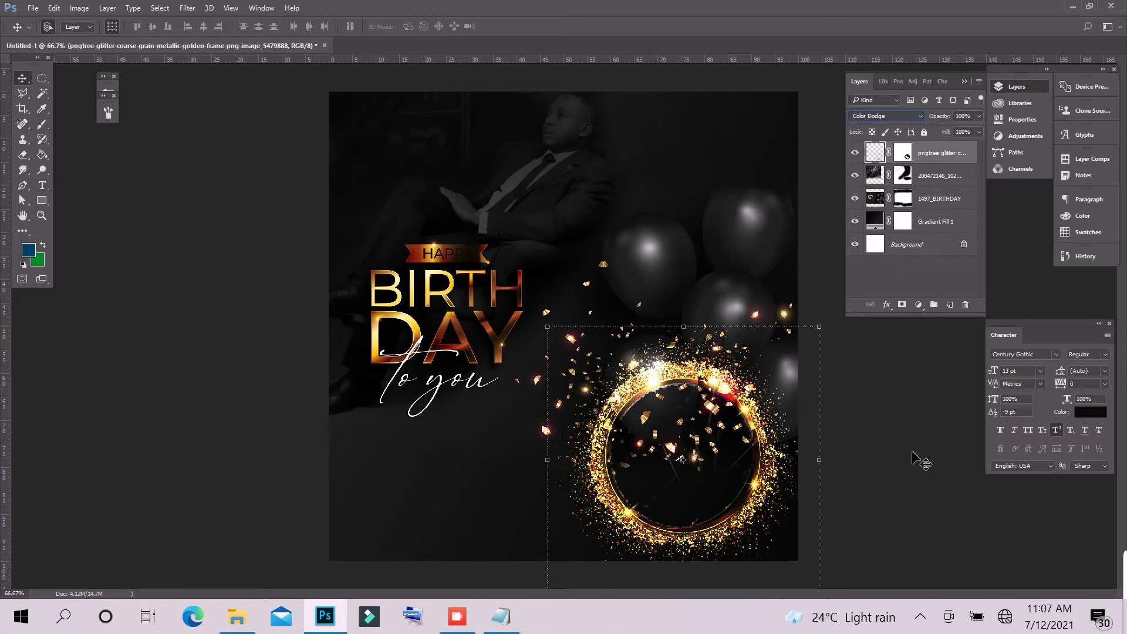
click(885, 433)
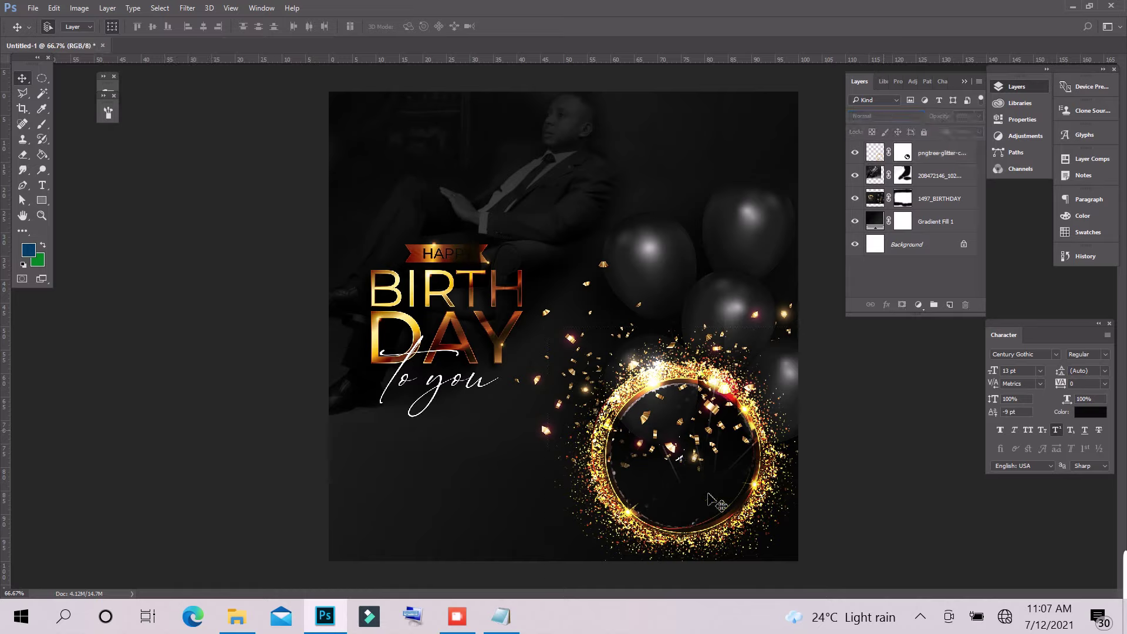
mouse_move(750, 466)
mouse_down()
mouse_move(633, 393)
mouse_move(703, 396)
mouse_move(701, 382)
mouse_up()
Place the blue-suit portrait photo from the birthday folder onto the flyer.
click(542, 465)
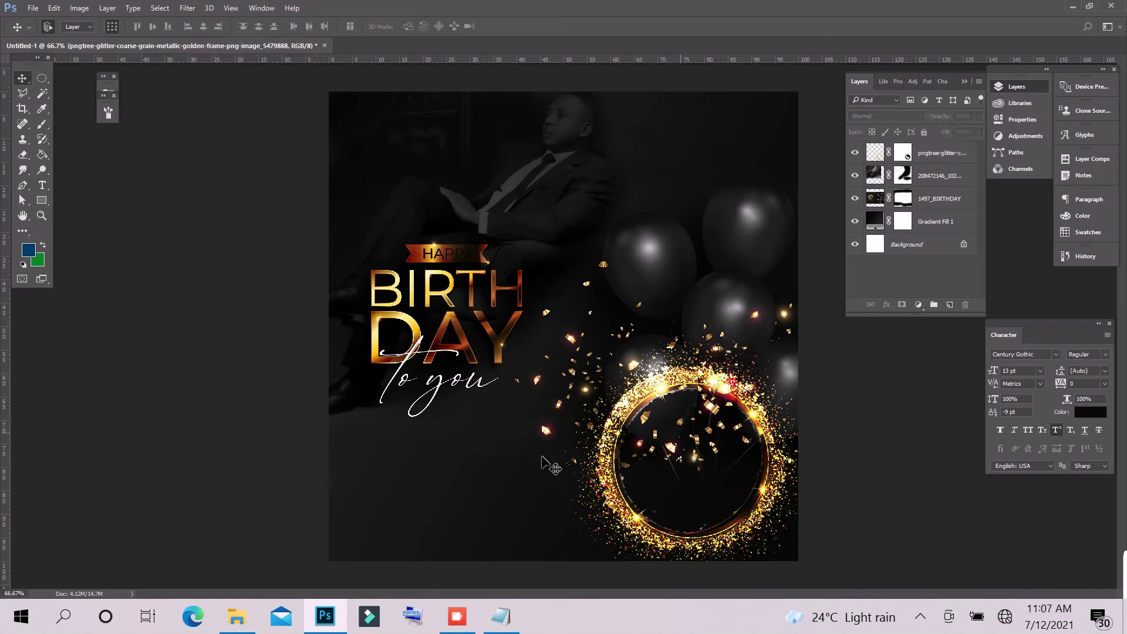
click(245, 619)
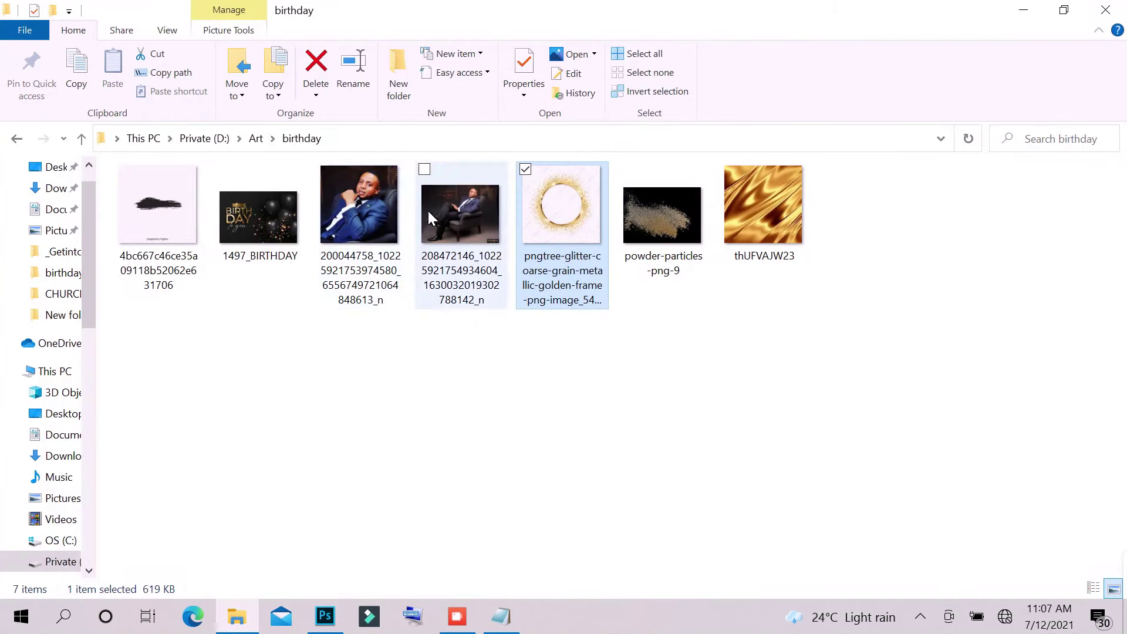
mouse_move(359, 217)
mouse_down()
mouse_move(377, 628)
mouse_move(548, 393)
mouse_up()
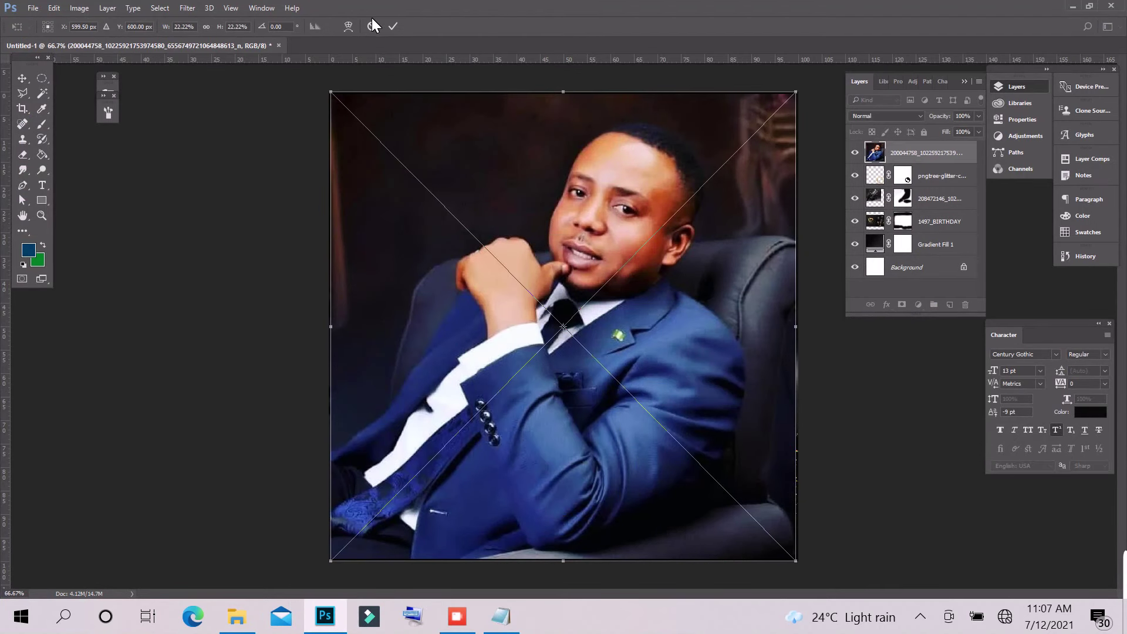
click(392, 26)
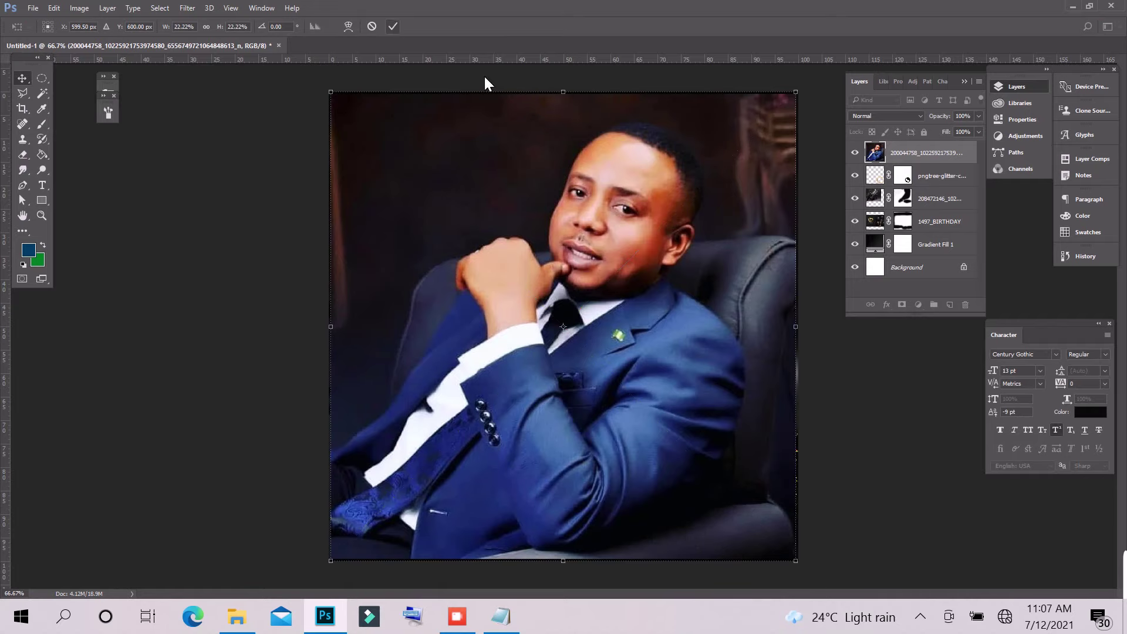
Shrink the portrait to about 8%, set it on the glitter ring, and layer it below the ring.
click(799, 99)
mouse_move(800, 101)
mouse_down()
mouse_move(660, 253)
mouse_move(646, 250)
mouse_up()
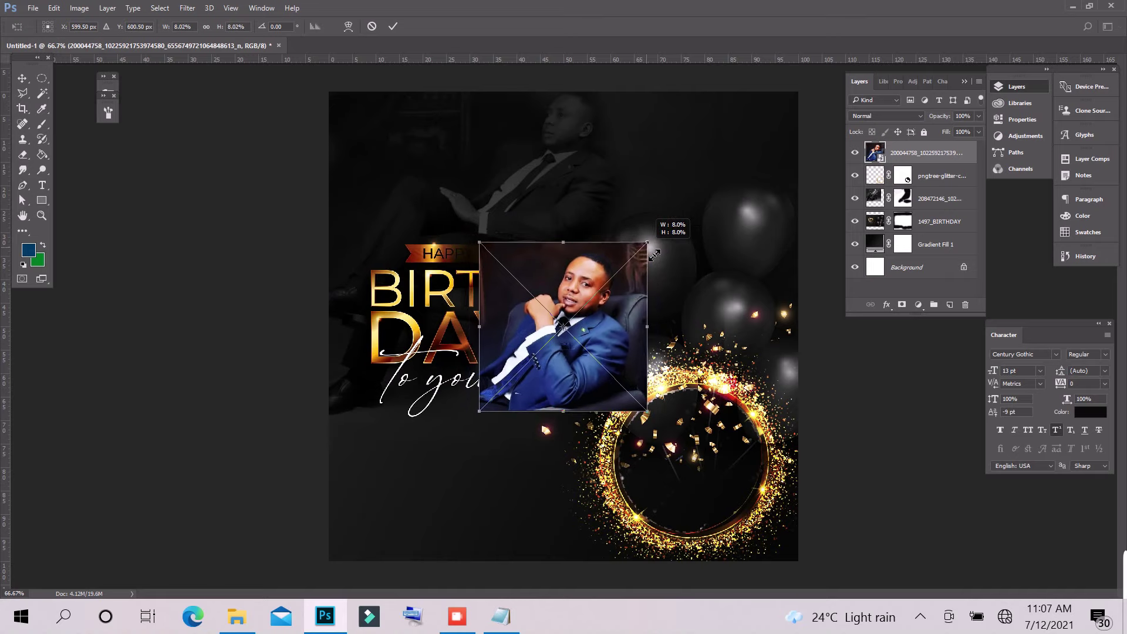
mouse_move(615, 368)
mouse_down()
mouse_move(665, 451)
mouse_move(741, 474)
mouse_move(729, 483)
mouse_up()
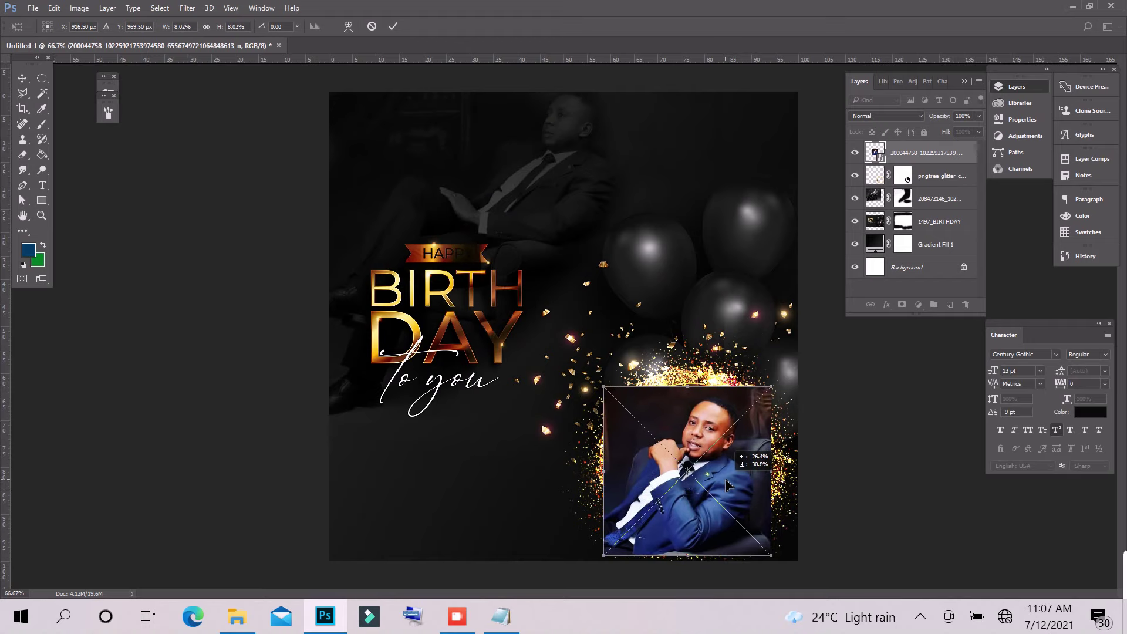
drag(730, 482, 726, 482)
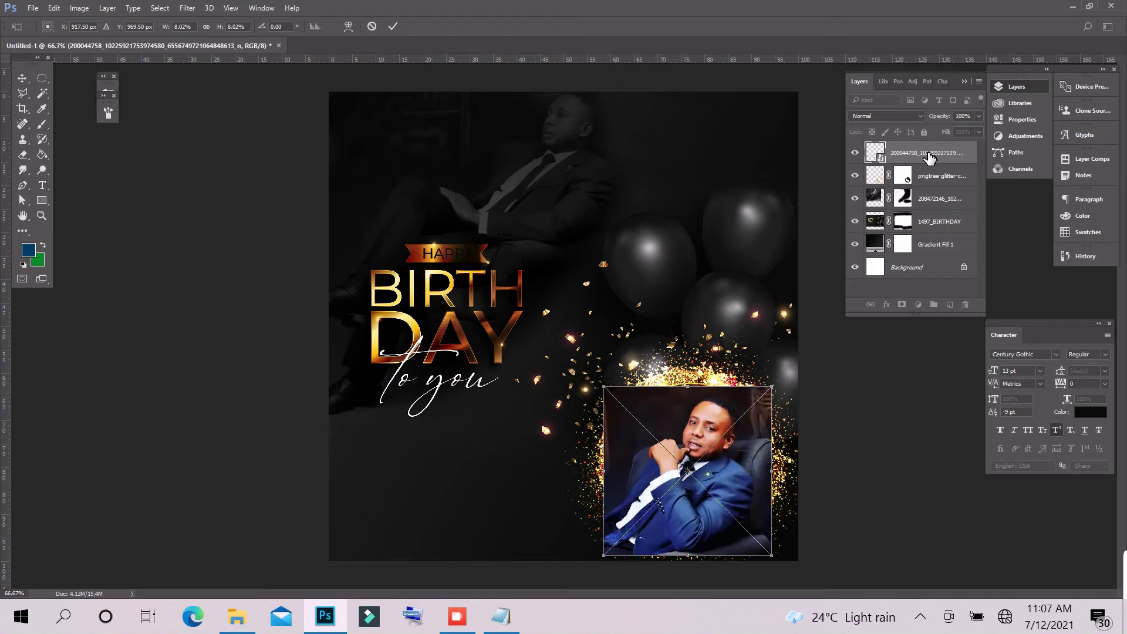
click(393, 27)
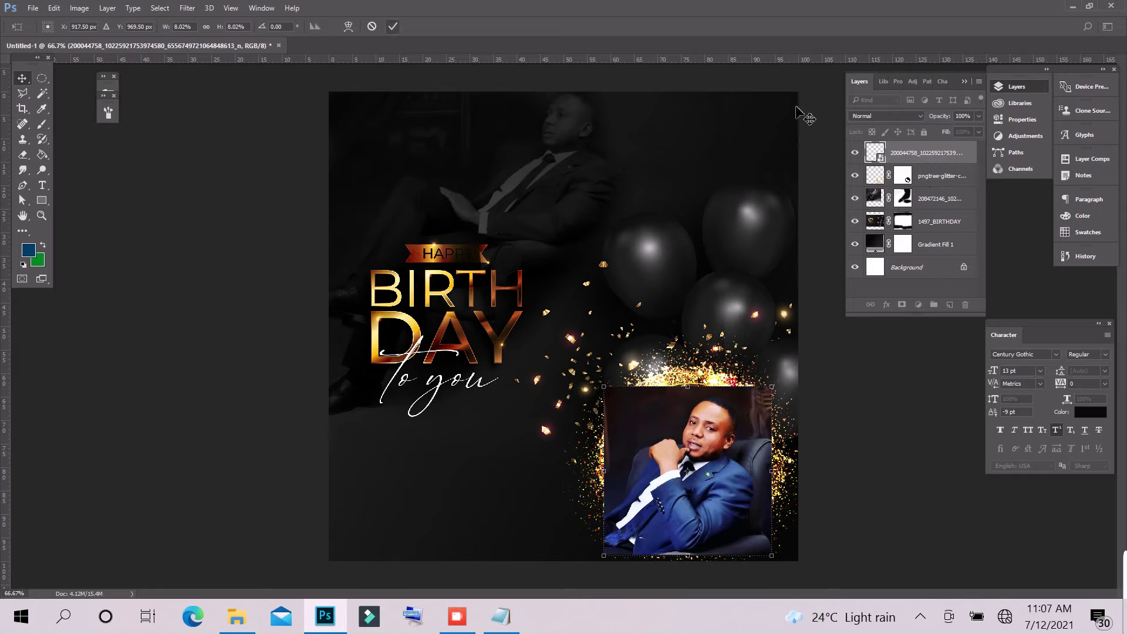
mouse_move(926, 154)
mouse_down()
mouse_move(934, 196)
mouse_move(930, 176)
mouse_up()
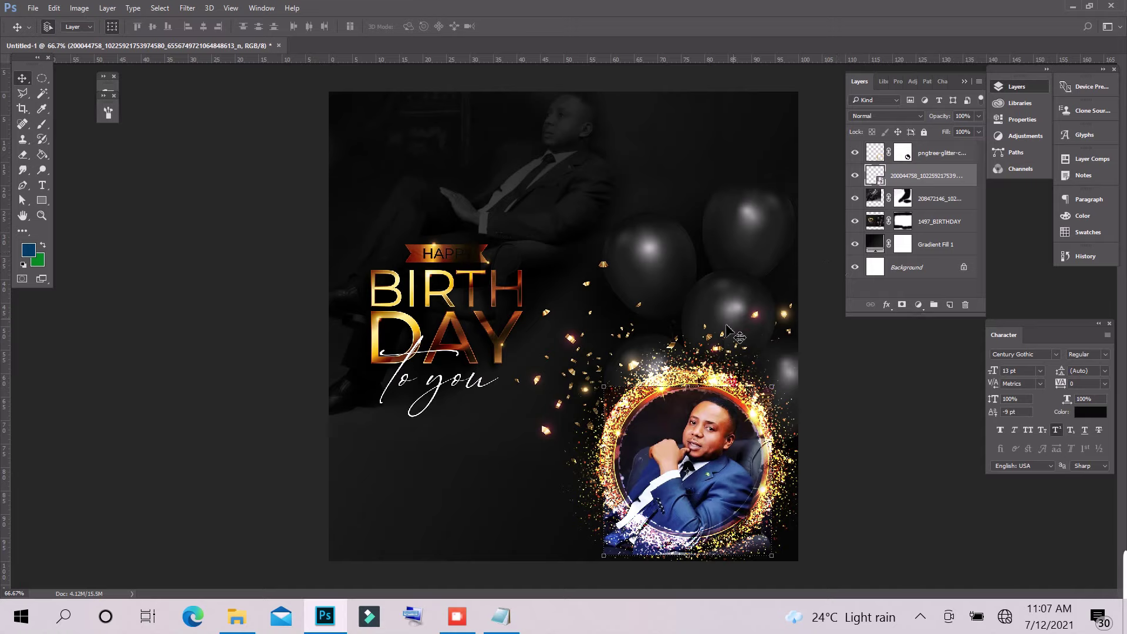
Centre the portrait in the ring, mask it, and paint out its edges with a black brush.
drag(720, 481, 717, 483)
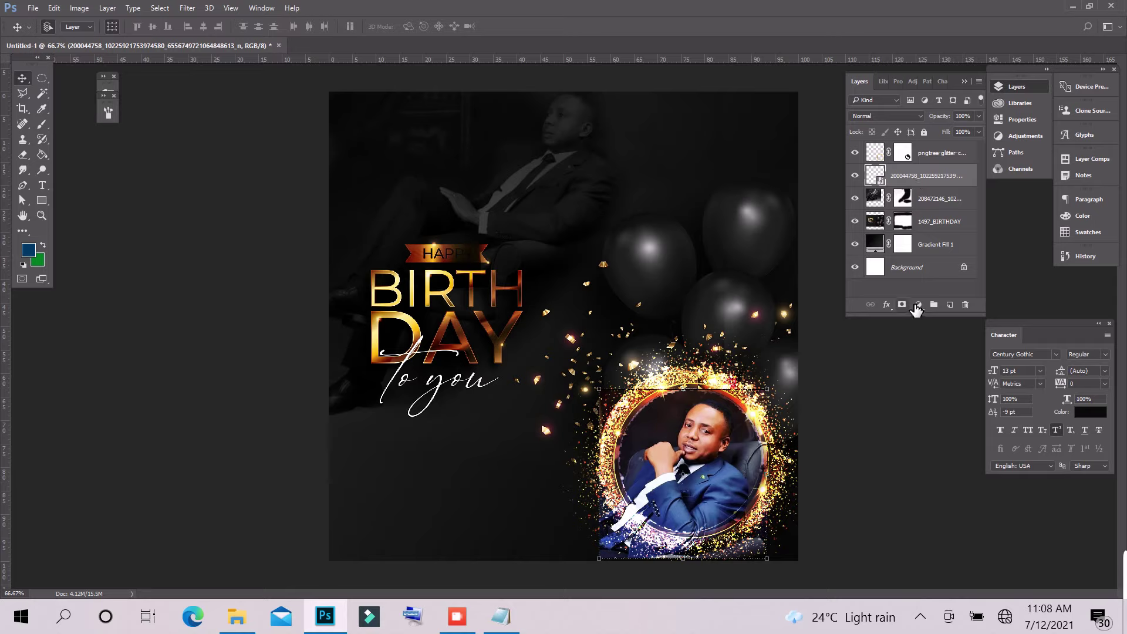
click(902, 305)
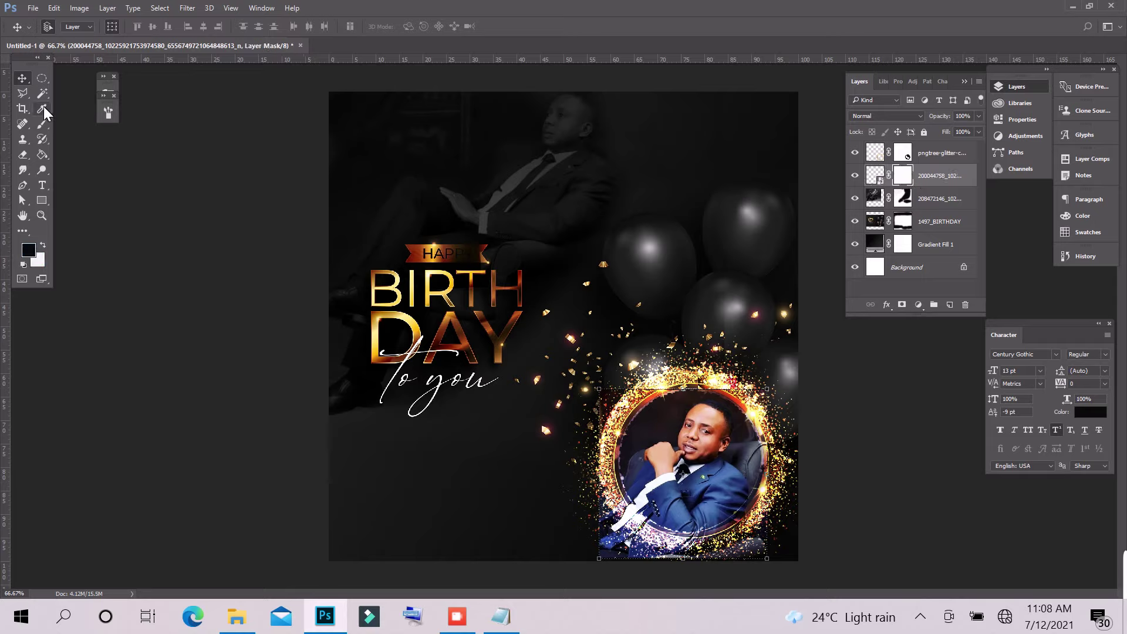
click(42, 123)
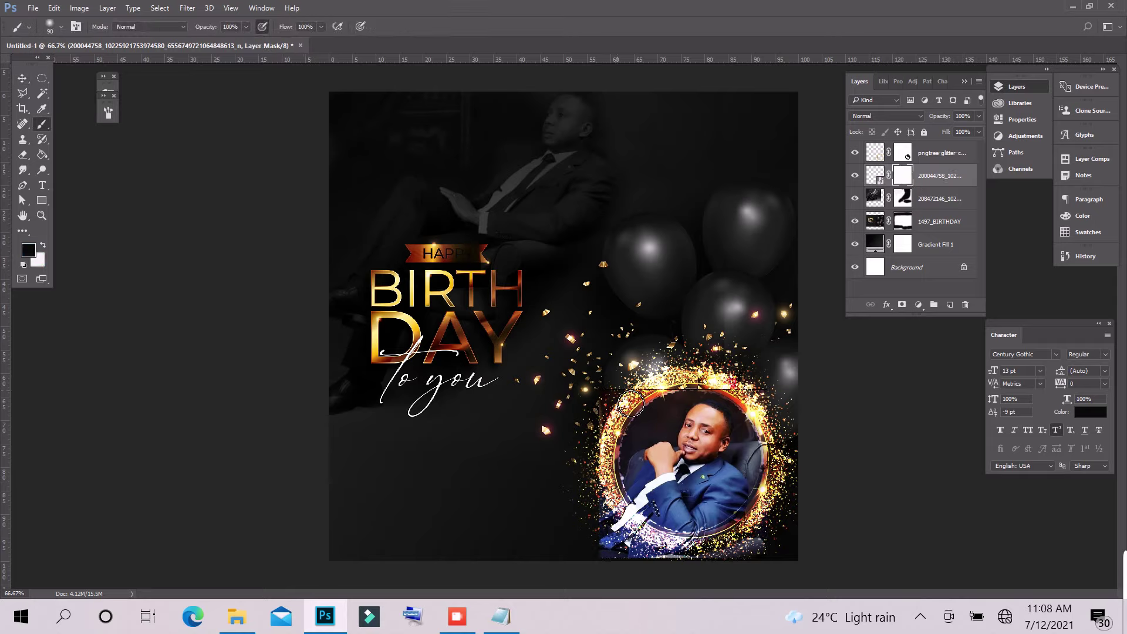
mouse_move(631, 404)
mouse_down()
mouse_move(716, 392)
mouse_move(794, 412)
mouse_up()
mouse_move(812, 472)
mouse_down()
mouse_move(724, 574)
mouse_move(772, 561)
mouse_move(672, 565)
mouse_move(634, 538)
mouse_move(622, 504)
mouse_move(666, 554)
mouse_move(740, 552)
mouse_move(686, 560)
mouse_move(640, 527)
mouse_move(611, 540)
mouse_move(628, 564)
mouse_up()
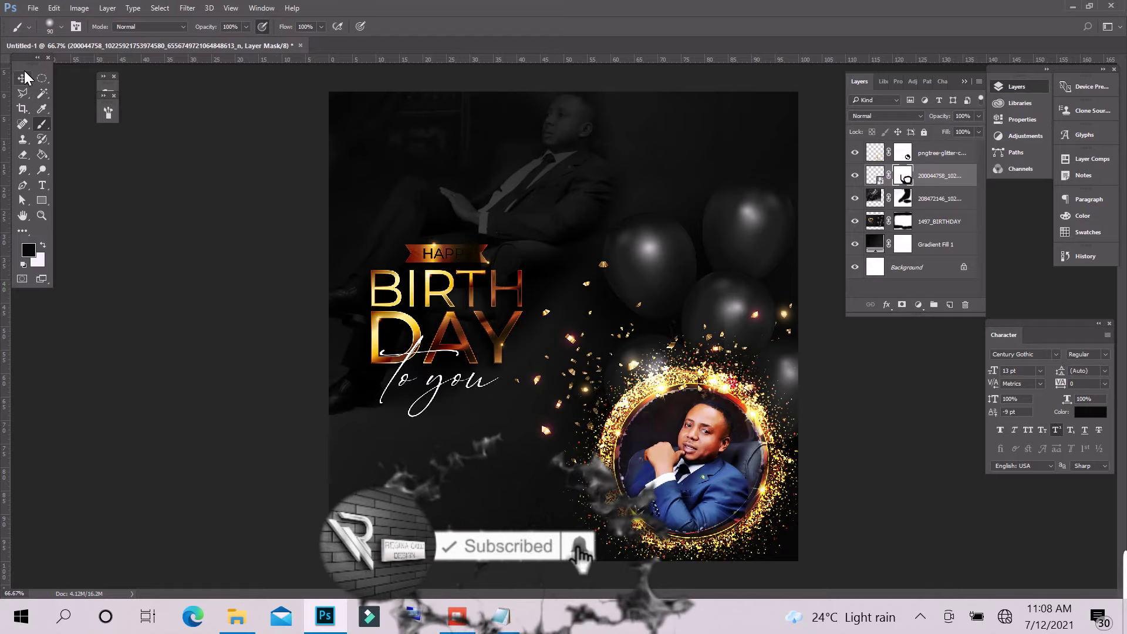
Copy the celebrant's name line from the Notepad flyer notes.
key(v)
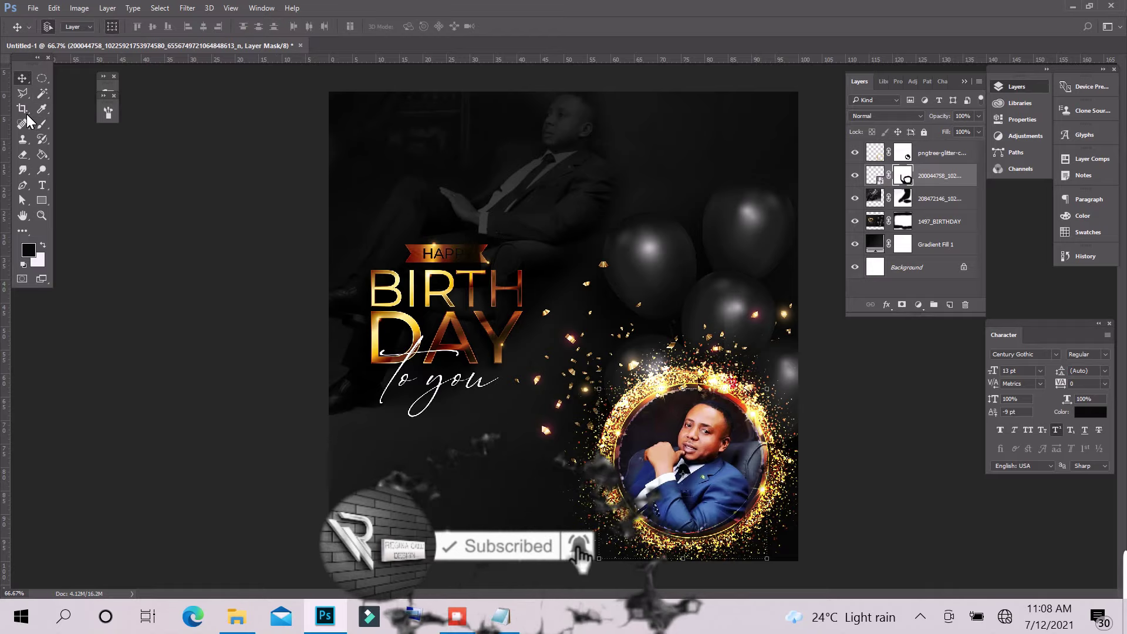
key(t)
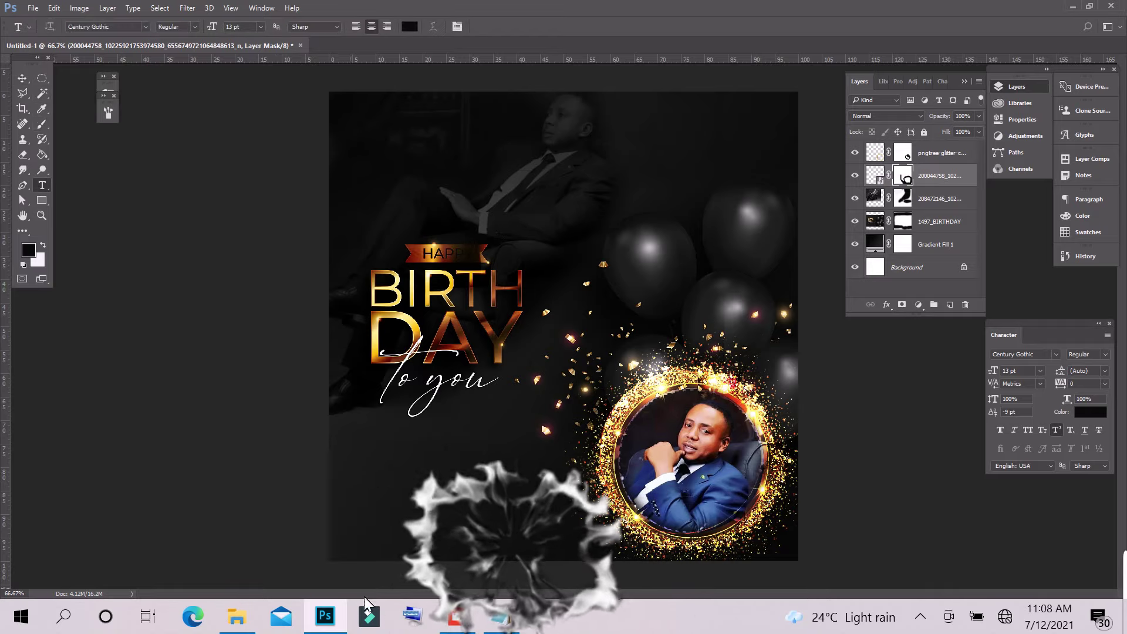
click(500, 617)
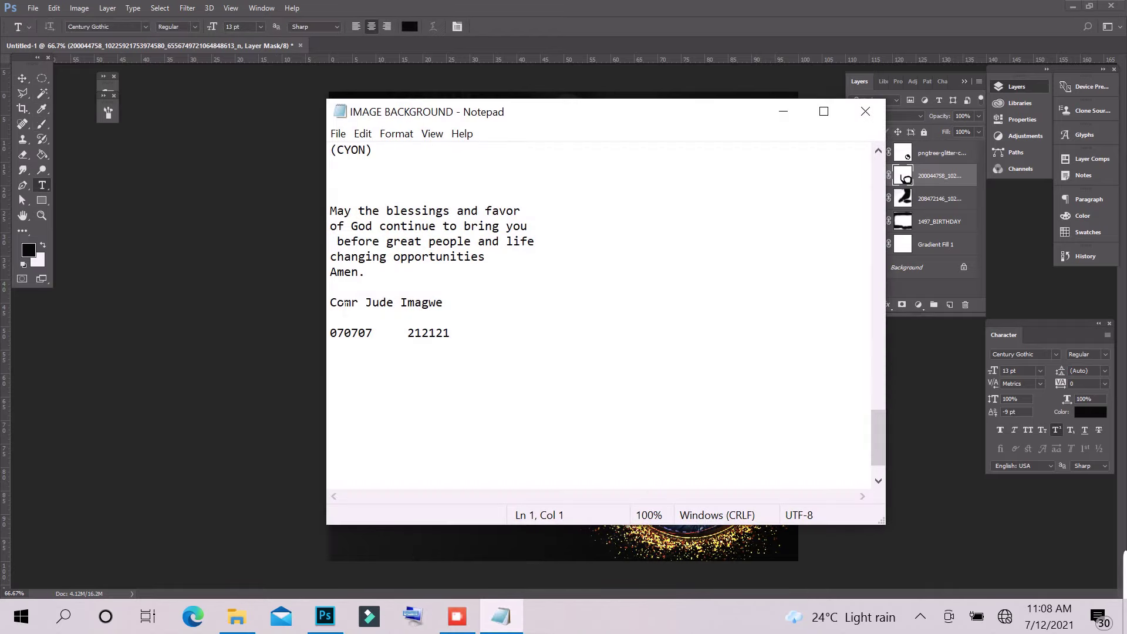
drag(339, 310, 452, 311)
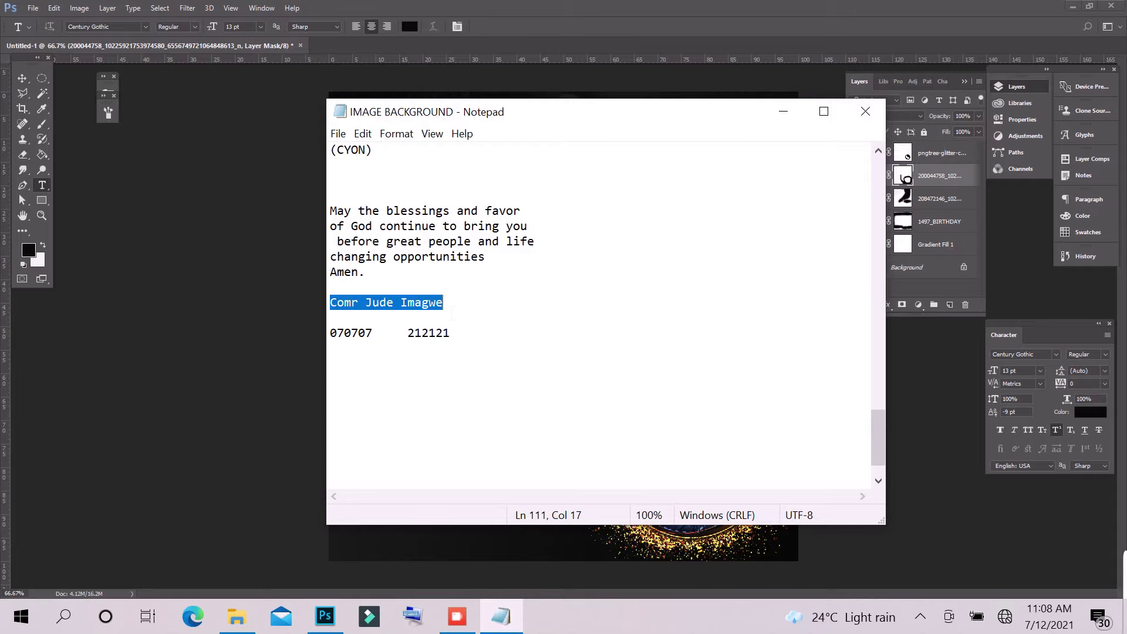
right_click(437, 304)
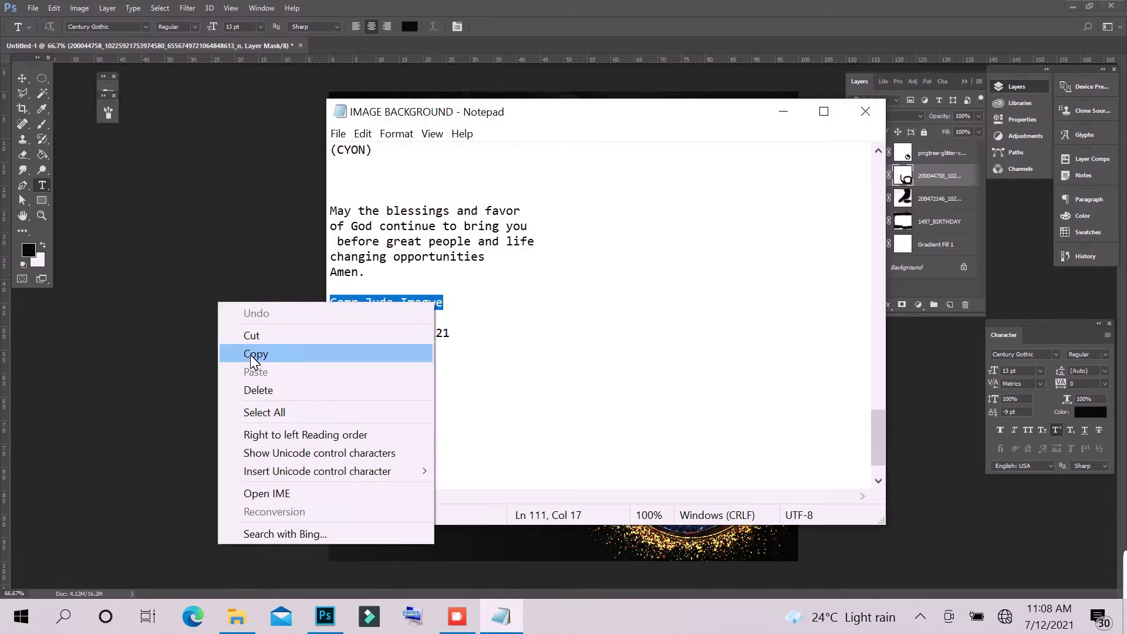
click(284, 355)
click(507, 33)
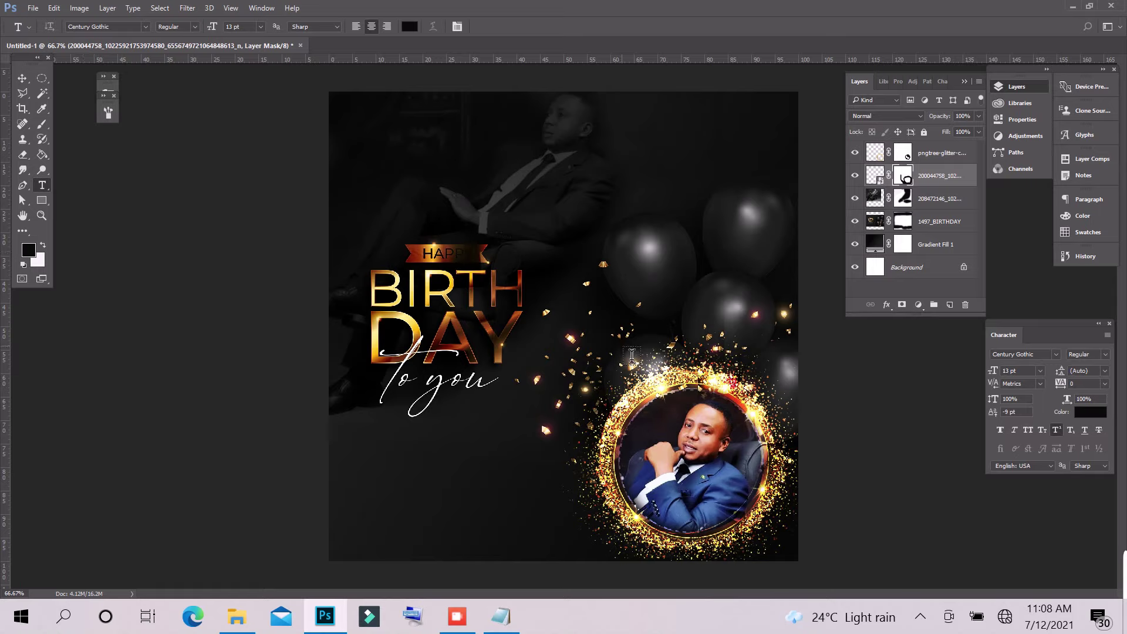
Paste the celebrant's name below 'to you' and colour it near-white #faf3f3.
click(435, 469)
right_click(431, 463)
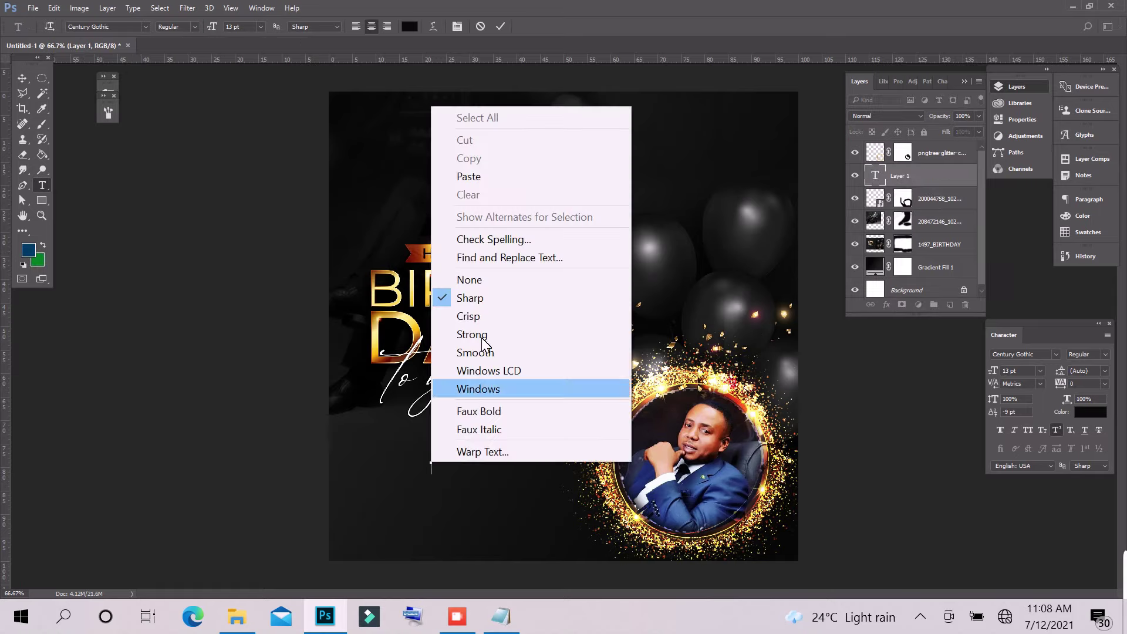
click(485, 177)
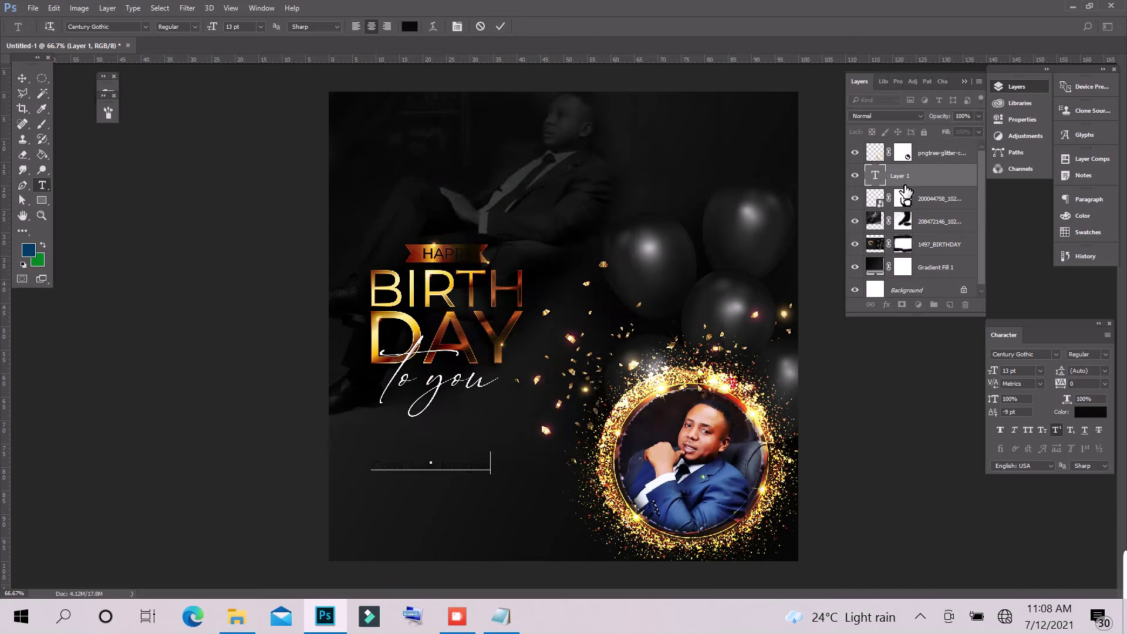
triple_click(443, 467)
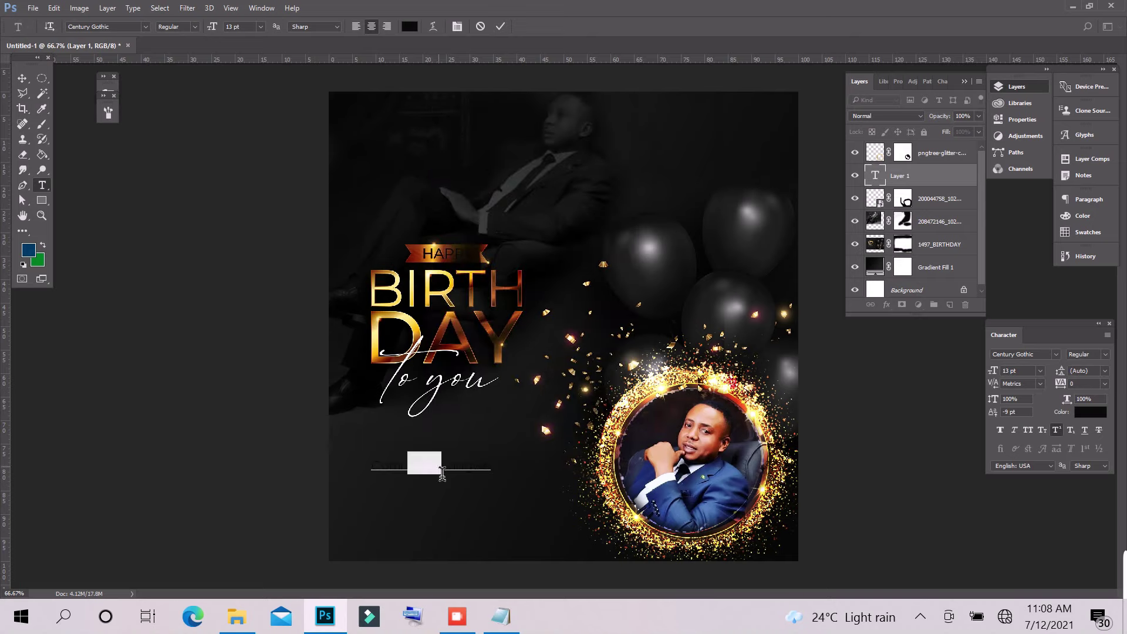
click(410, 27)
click(55, 269)
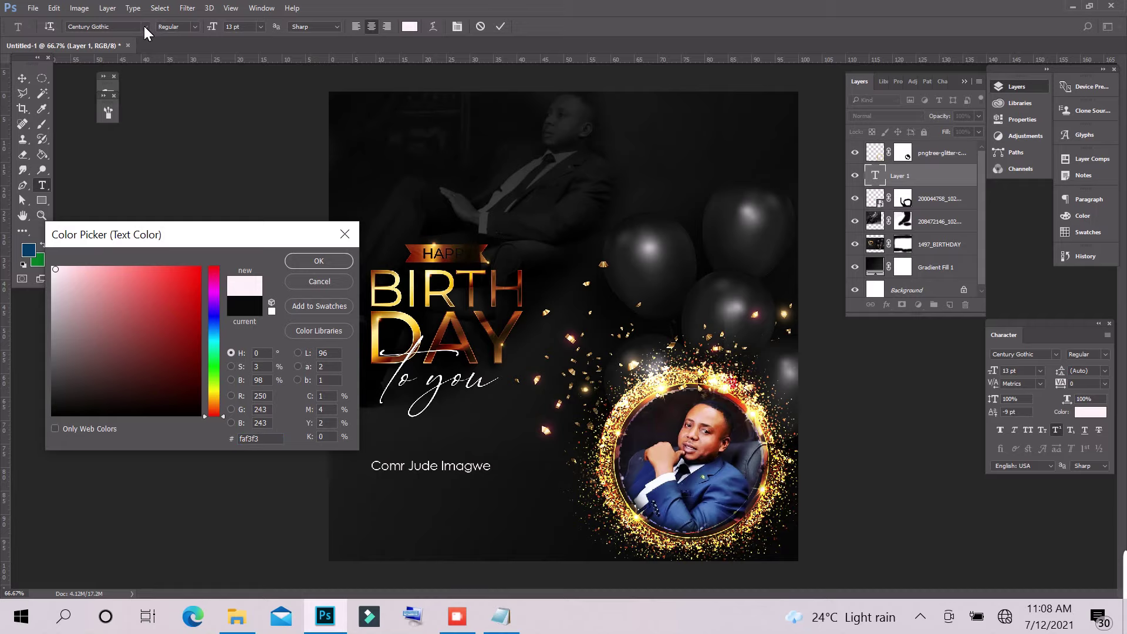
click(311, 262)
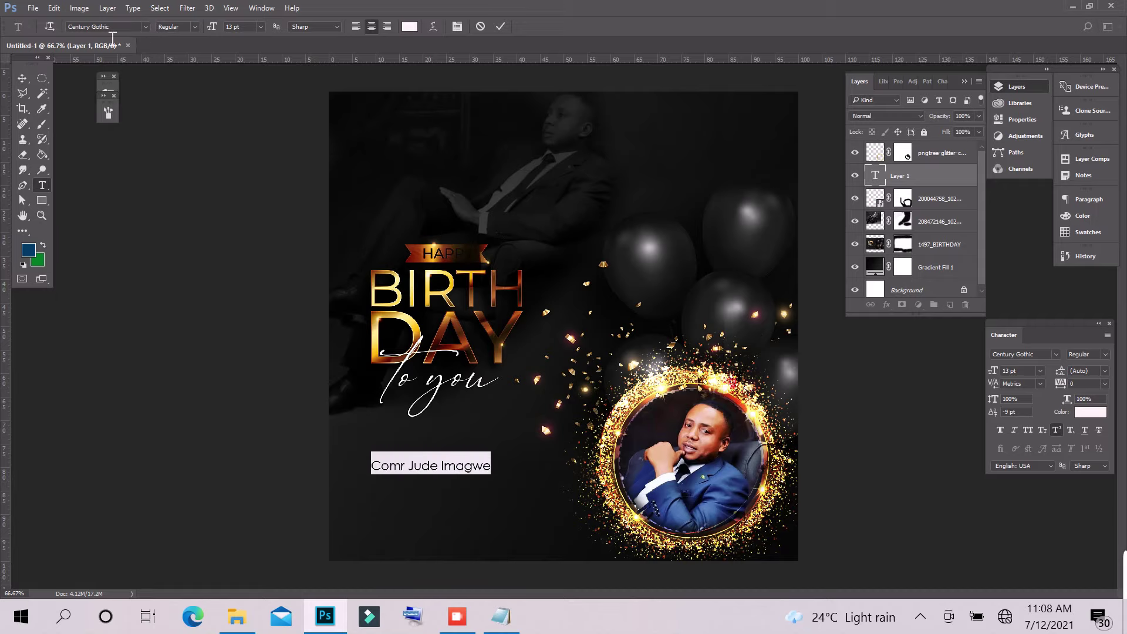
Set the name in the Autography script font at 38 pt and commit it.
click(144, 27)
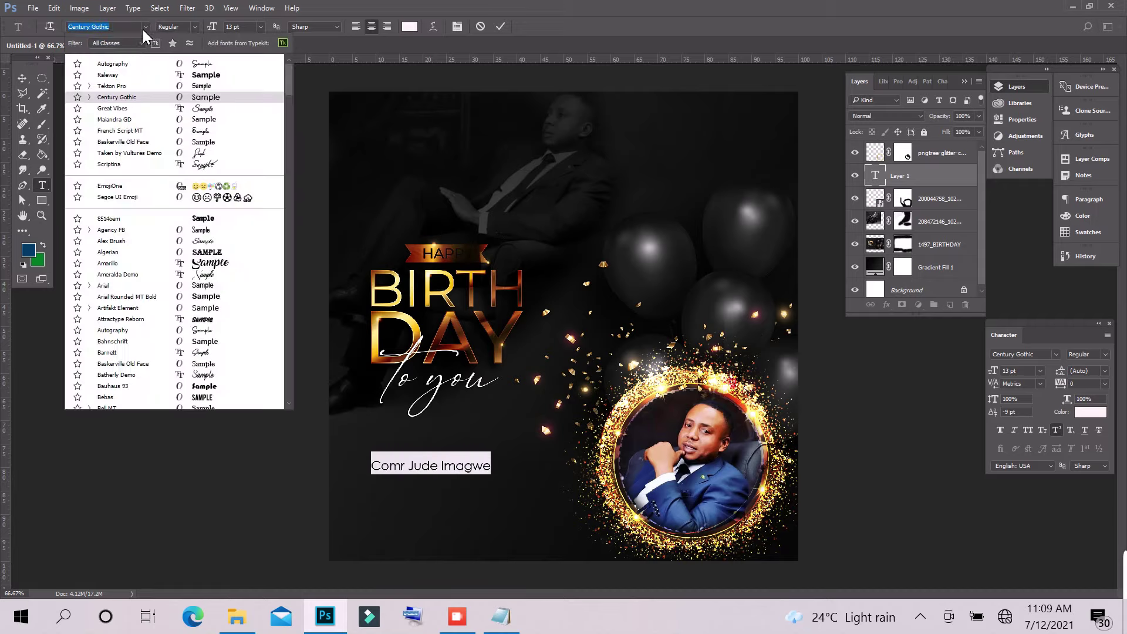
click(114, 62)
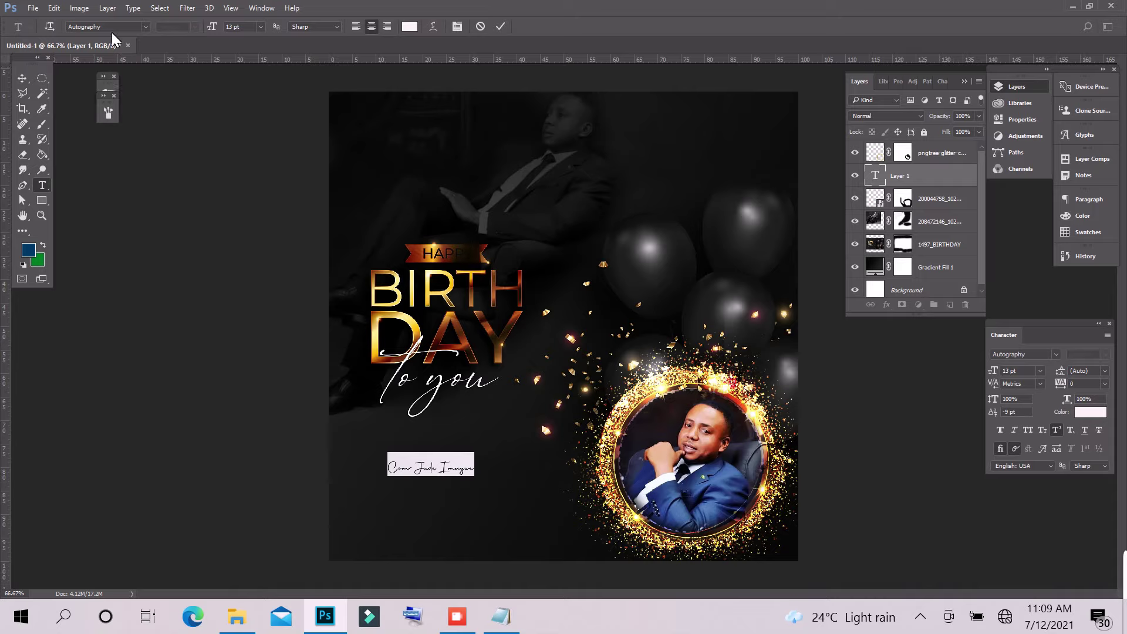
click(246, 27)
key(Down)
key(Down)
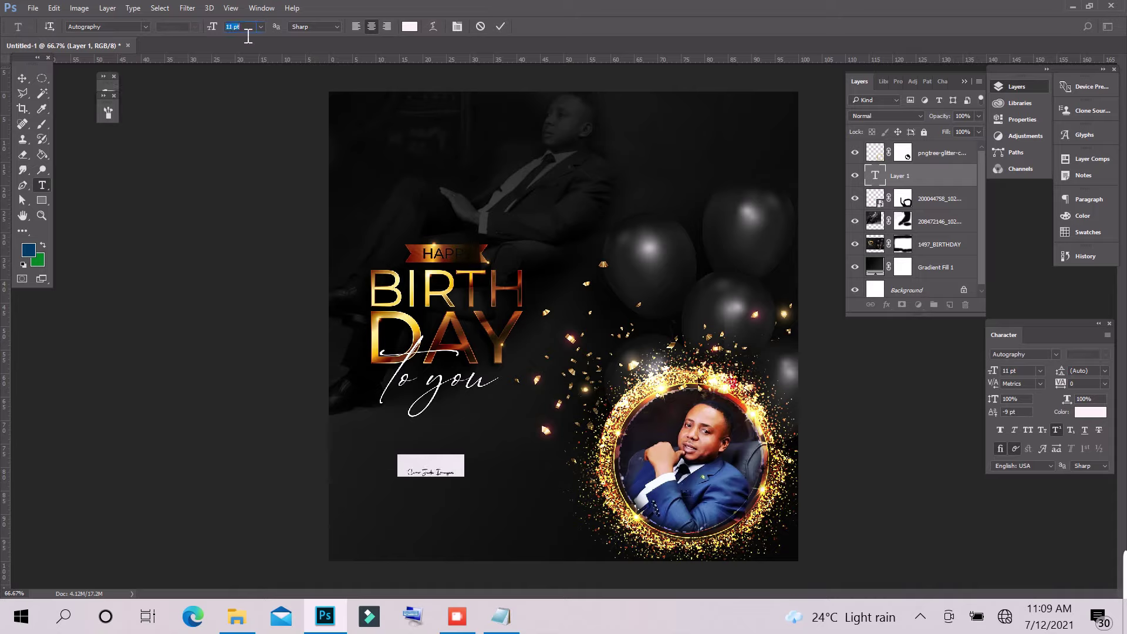
key(Up)
key(Up)
key(Up)
key(Up)
key(Up)
key(Up)
key(Up)
key(Up)
key(Up)
key(Up)
key(Up)
key(Up)
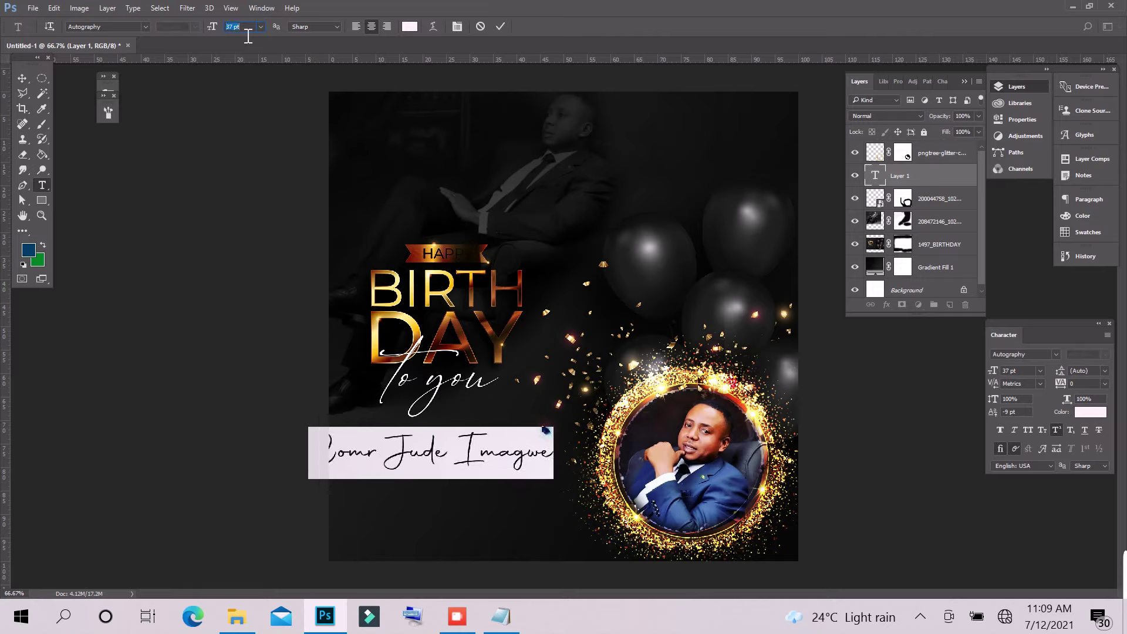
key(Up)
key(Up)
key(Up)
key(Up)
key(Up)
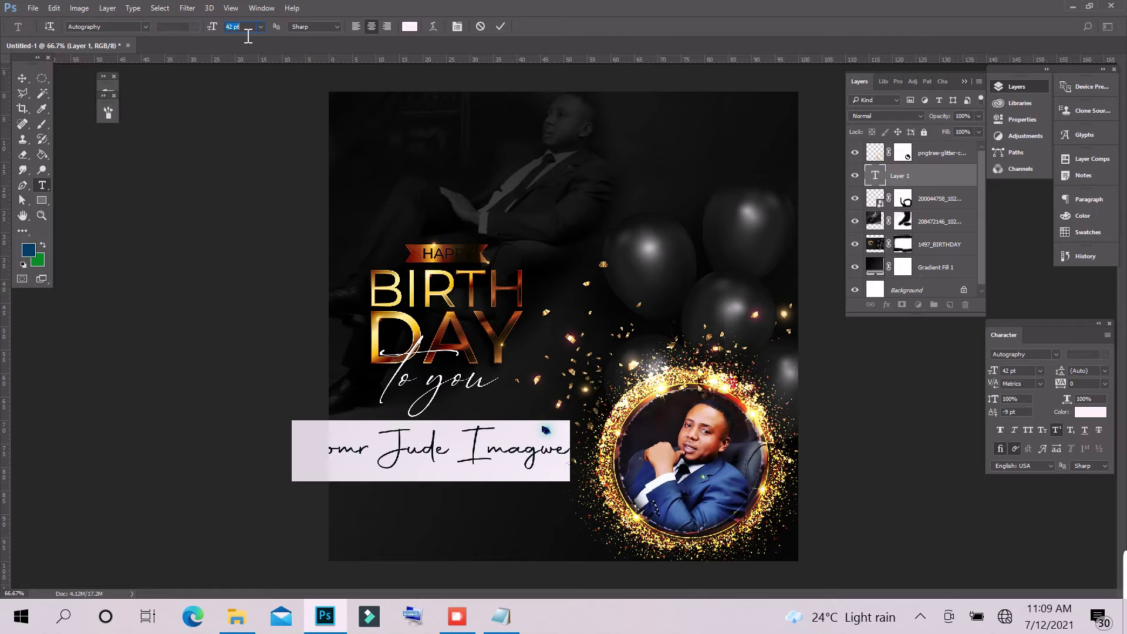
key(Down)
key(Down)
key(Down)
key(Down)
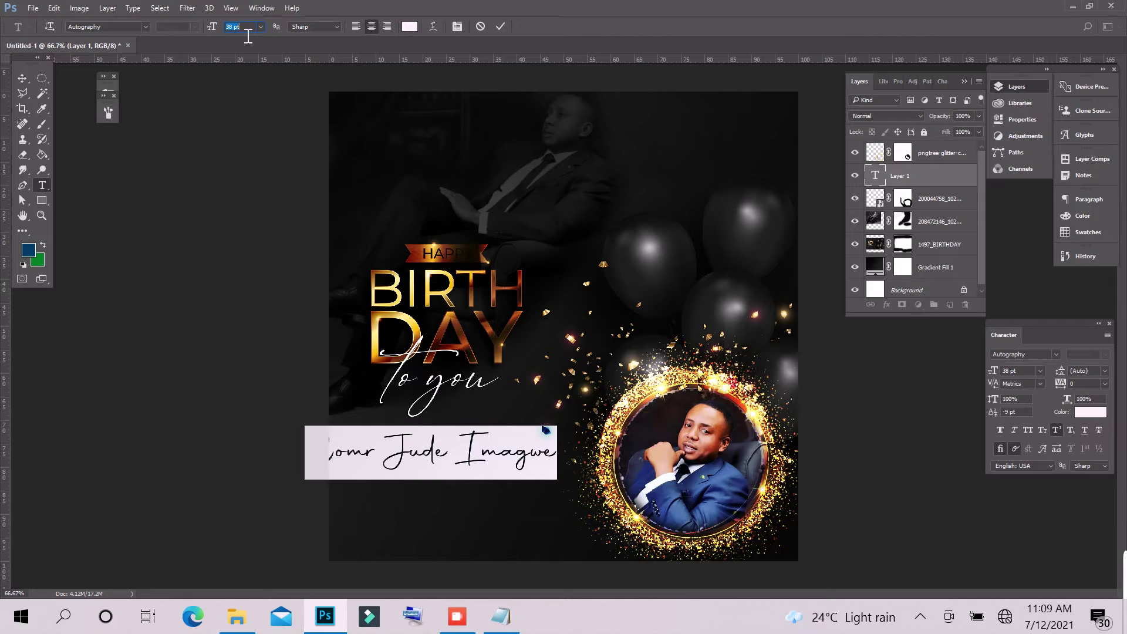
click(500, 27)
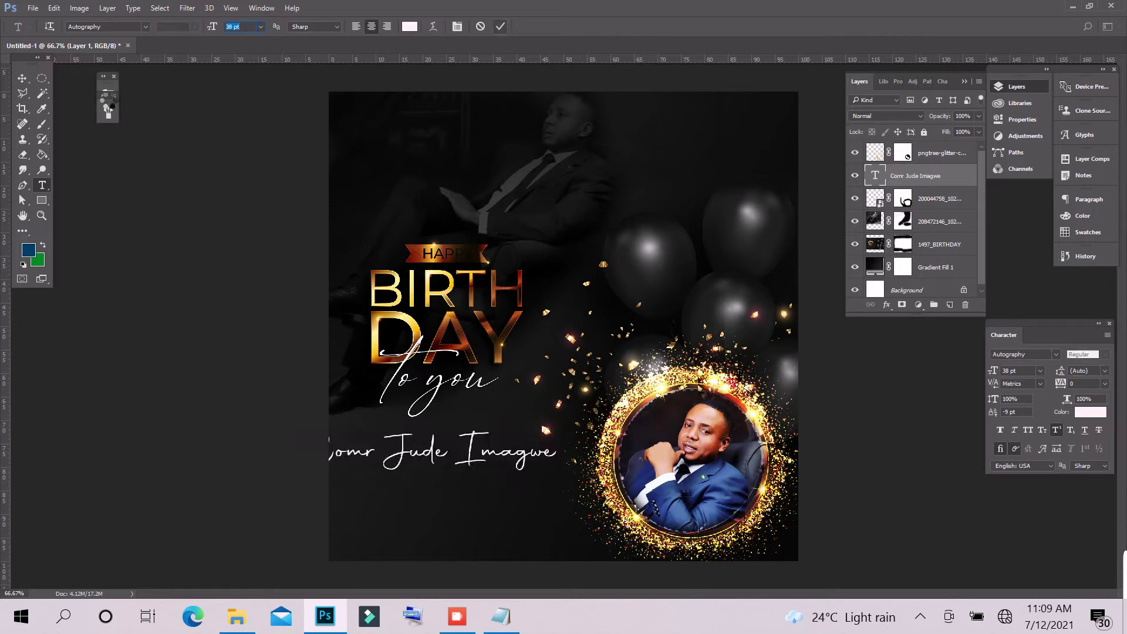
click(22, 78)
Nudge the name up and right, deselect it, and return to text entry.
drag(426, 455, 463, 424)
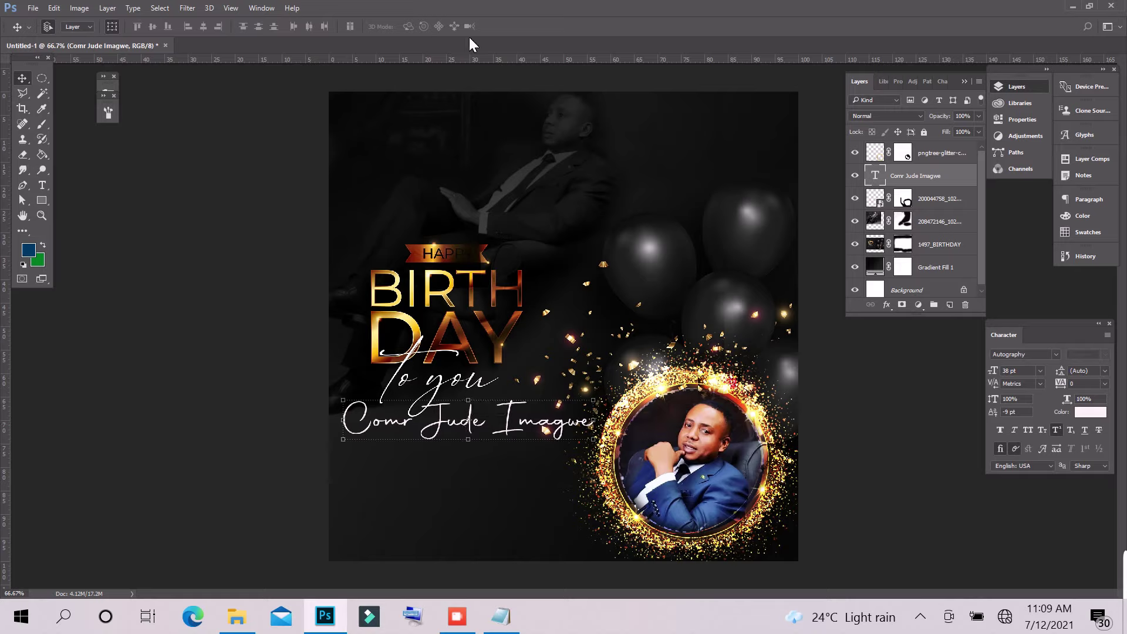
click(284, 351)
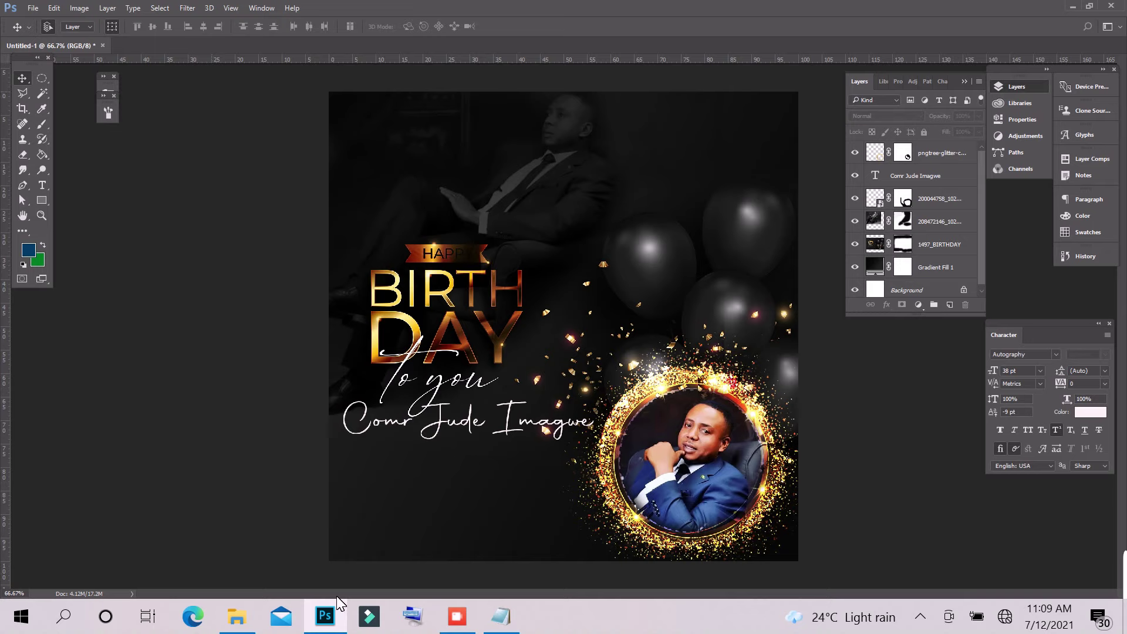
click(249, 625)
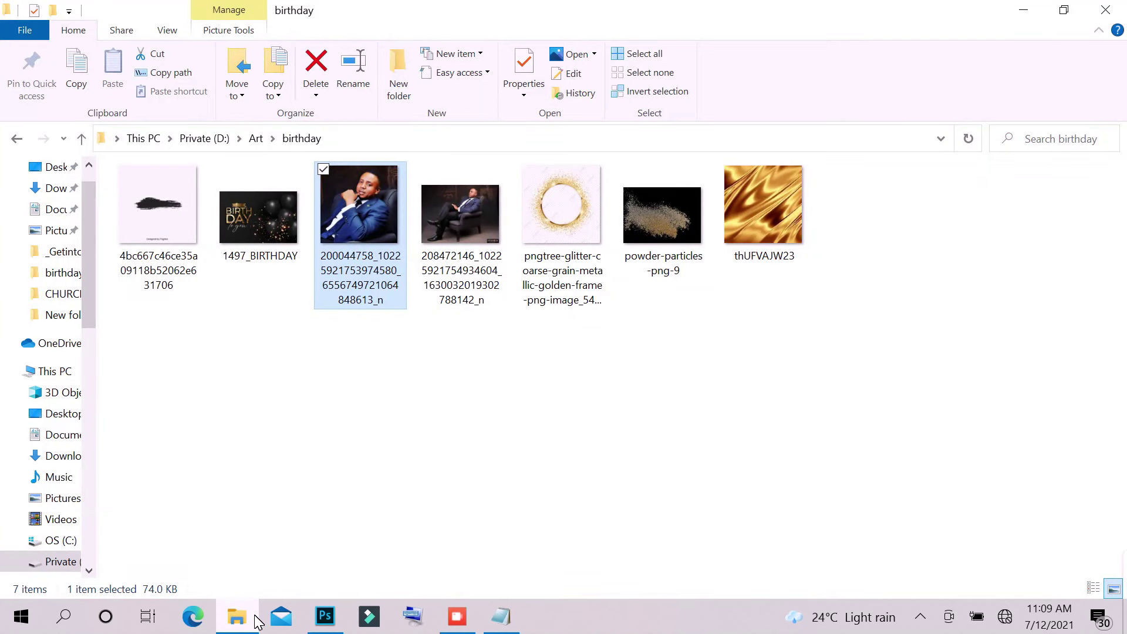
click(244, 628)
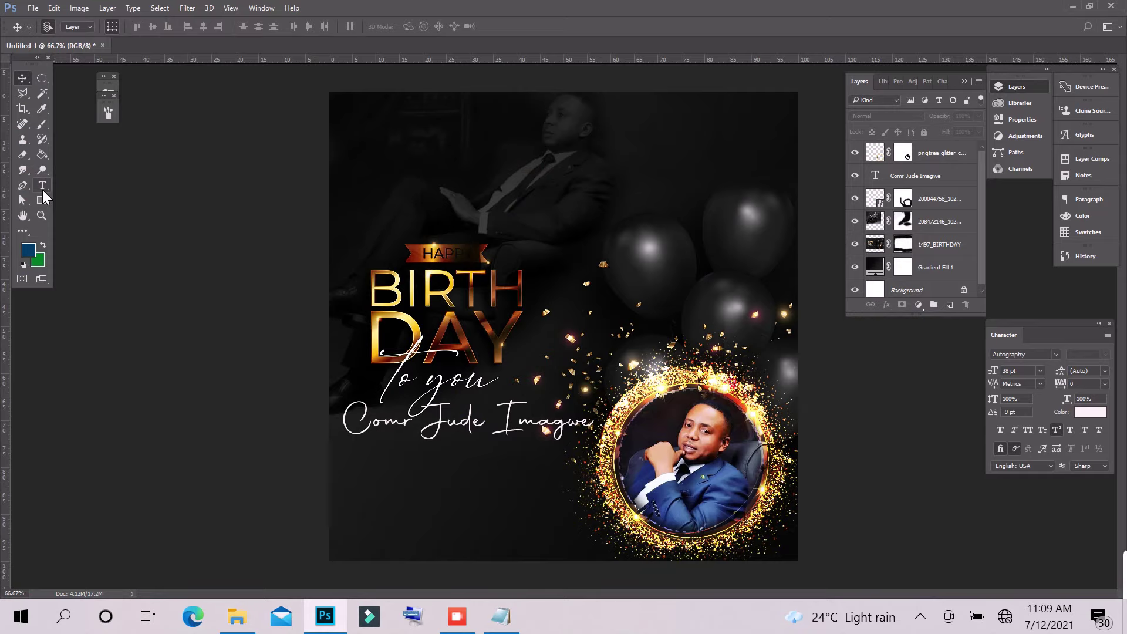
click(42, 185)
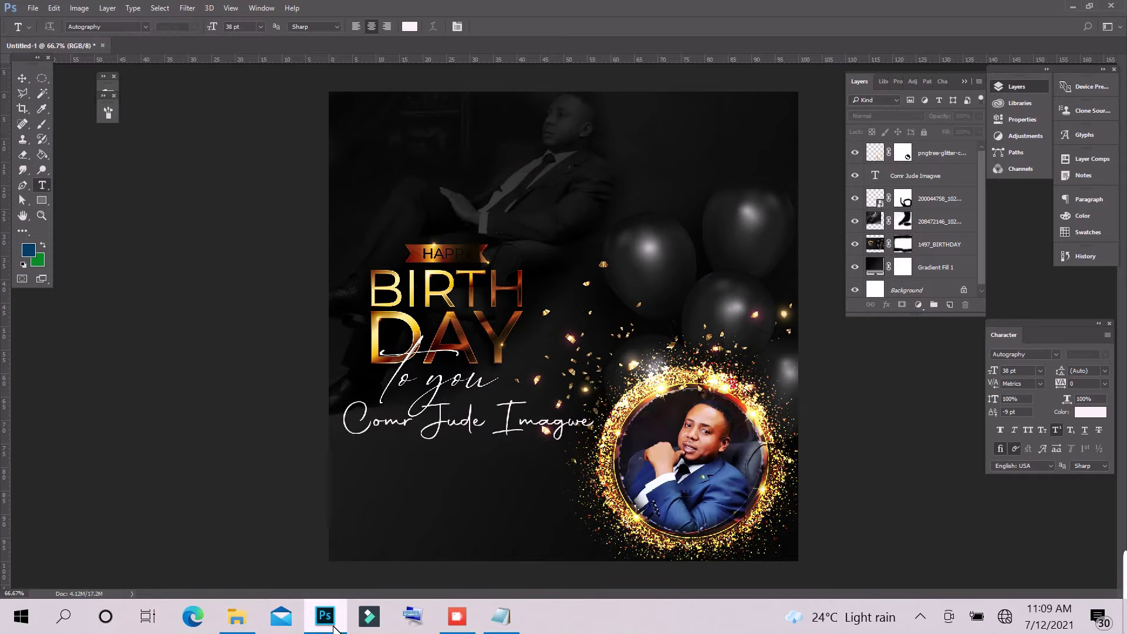
Delete the stray space before 'before' and copy the five-line blessing.
click(502, 629)
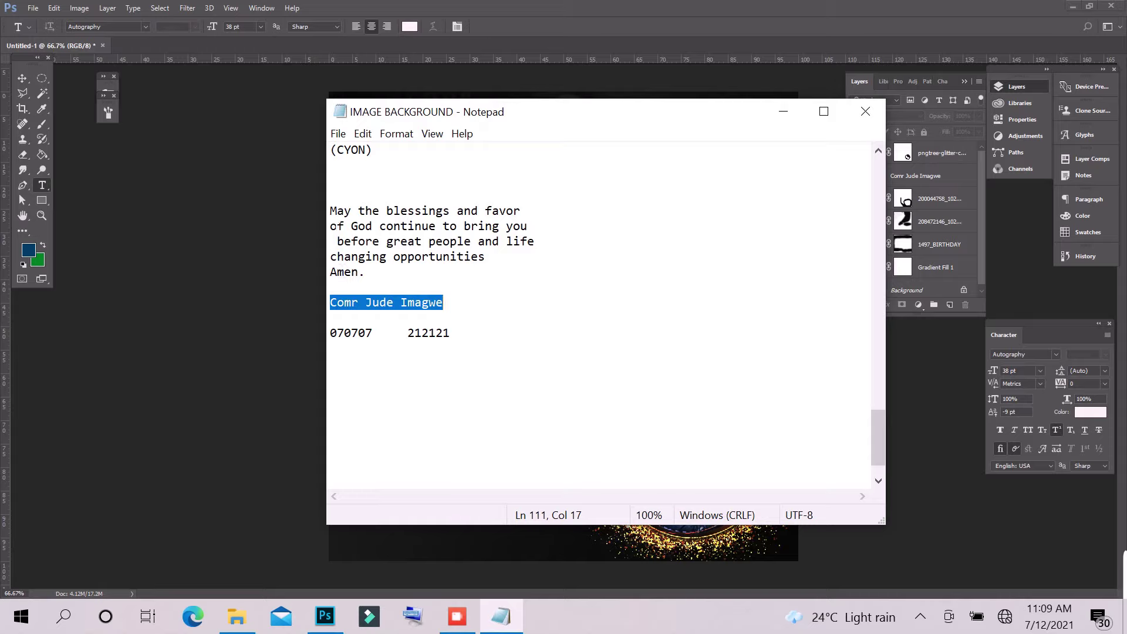
click(340, 244)
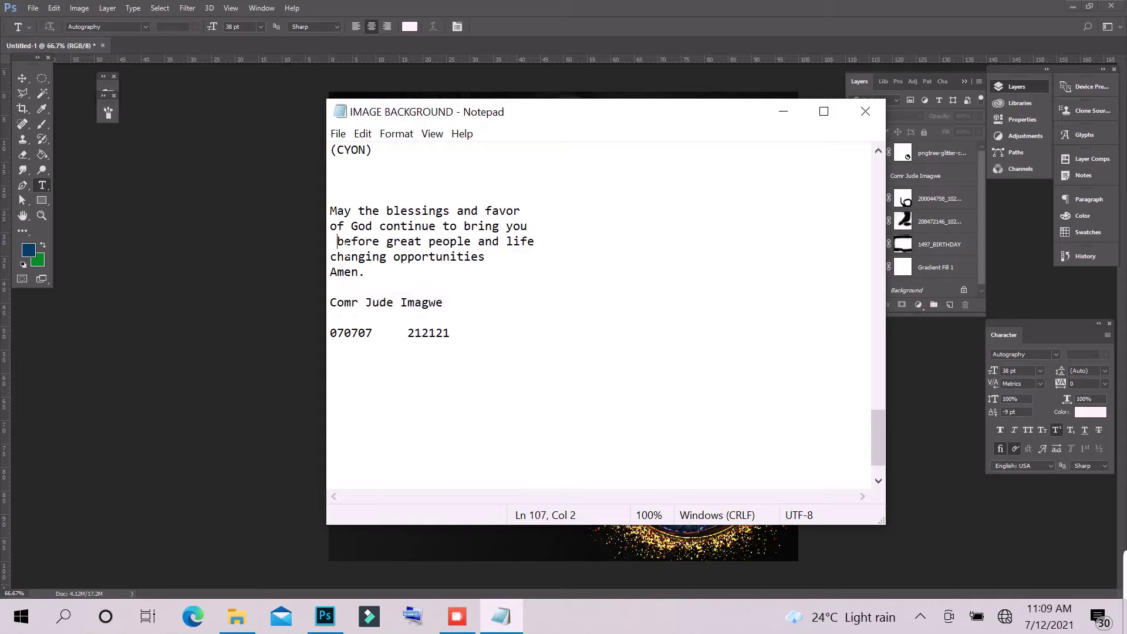
key(BackSpace)
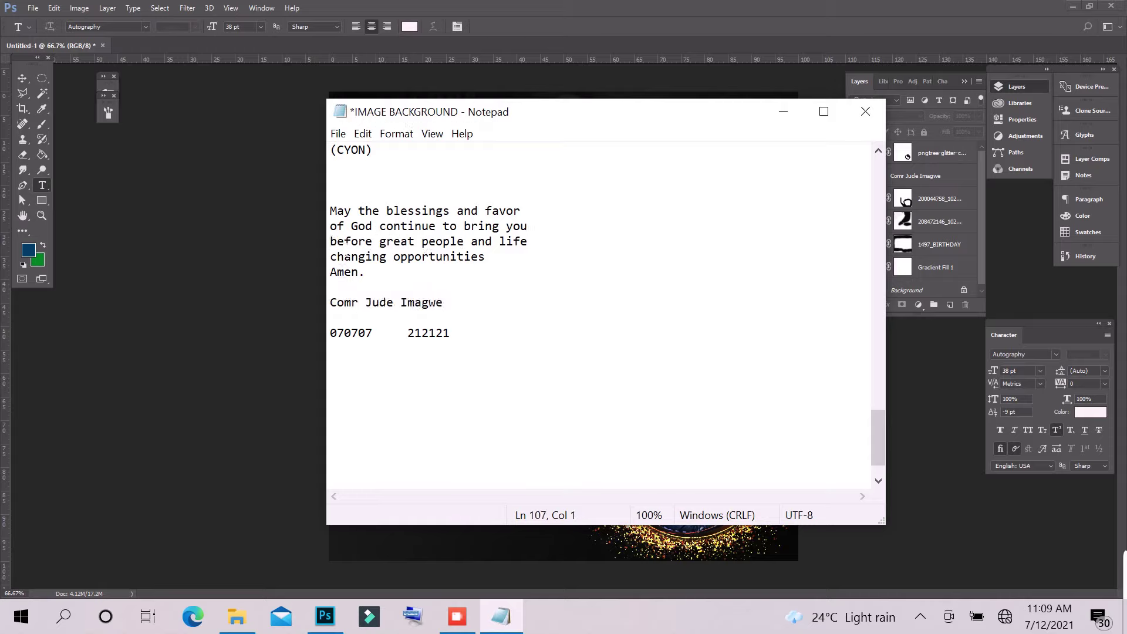
drag(336, 210, 367, 274)
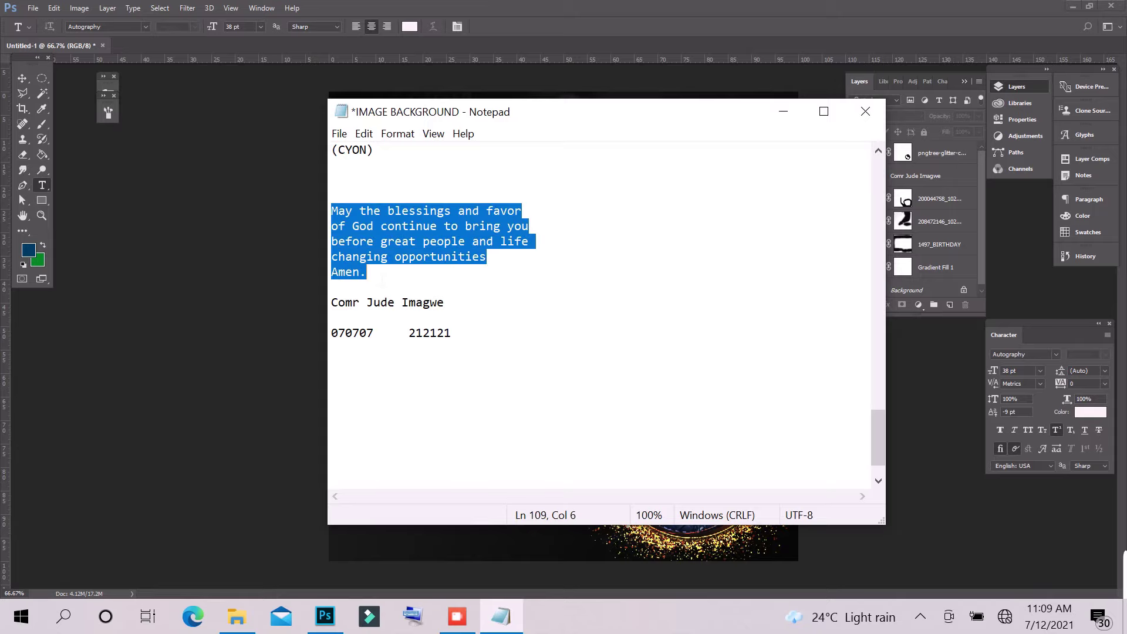
right_click(360, 241)
click(197, 285)
click(555, 18)
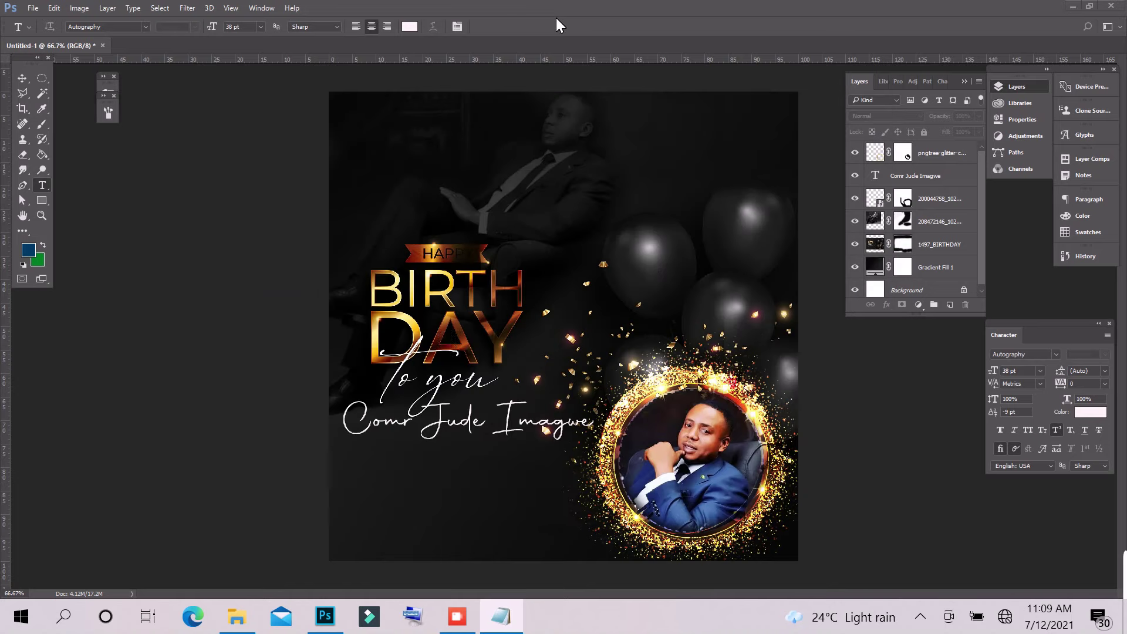
Paste the blessing near the flyer's bottom, then discard the accidental edit.
click(406, 493)
right_click(408, 498)
click(473, 203)
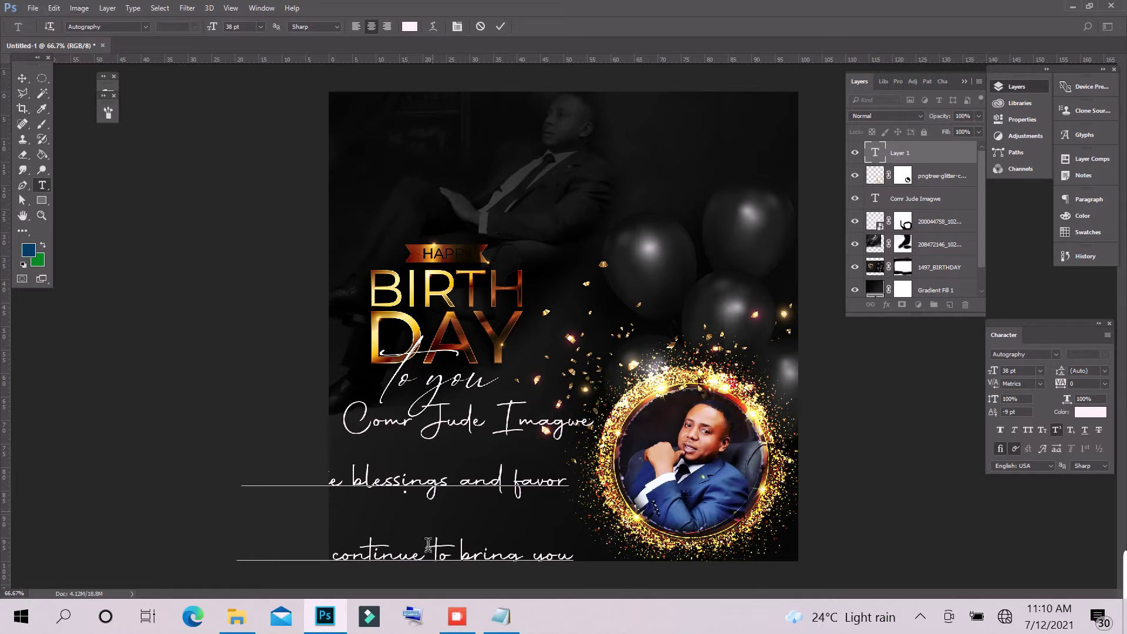
double_click(414, 495)
triple_click(414, 495)
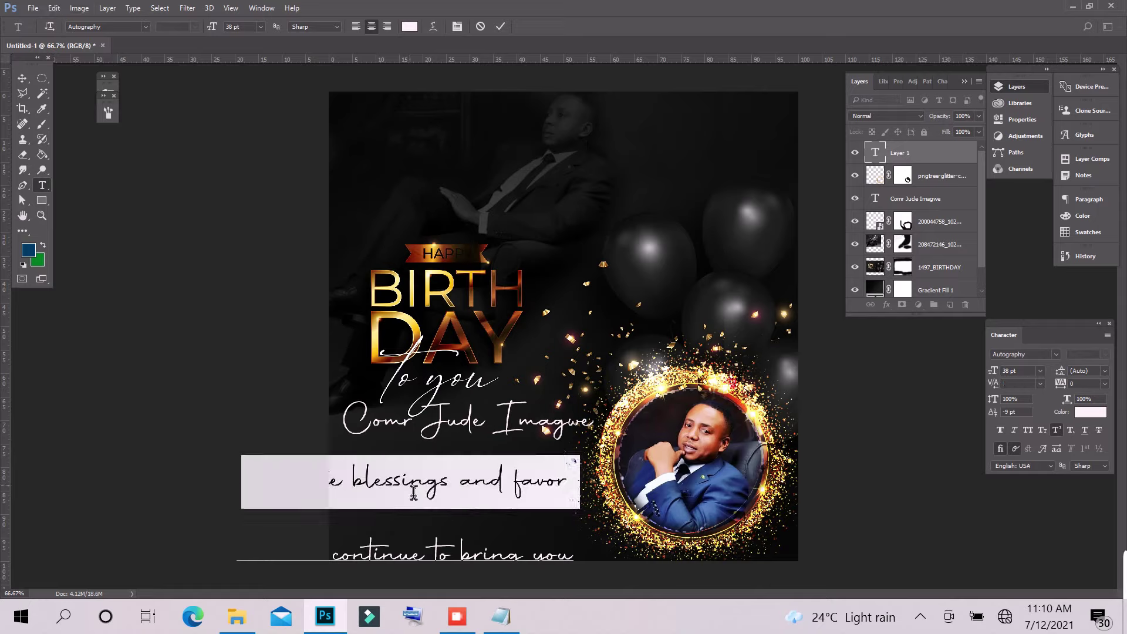
key(ctrl+a)
text(a)
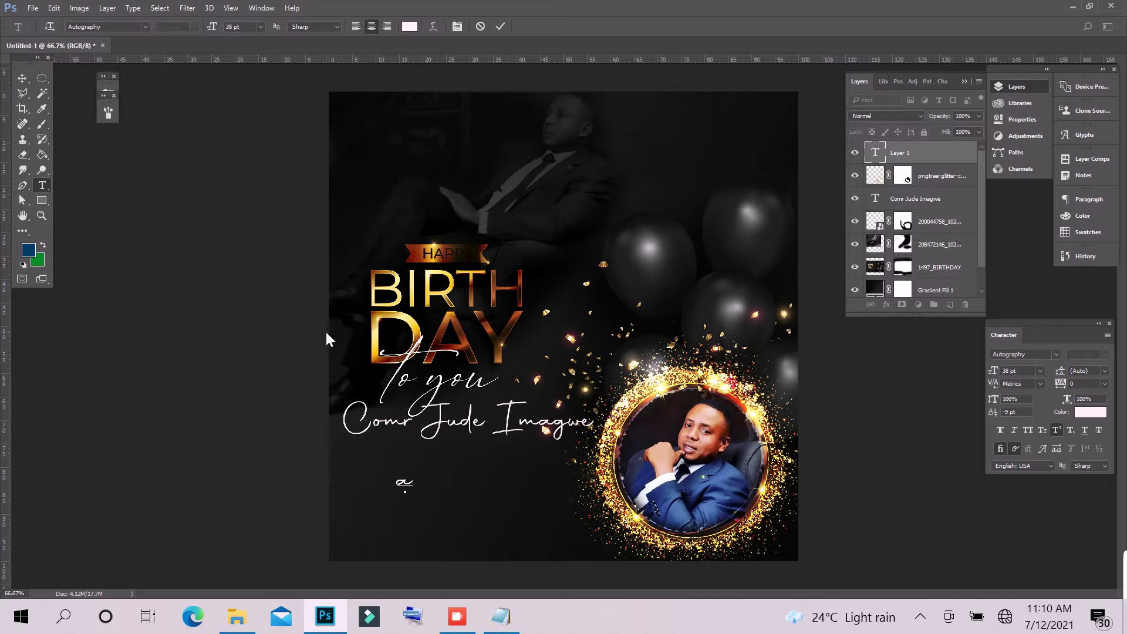
click(484, 28)
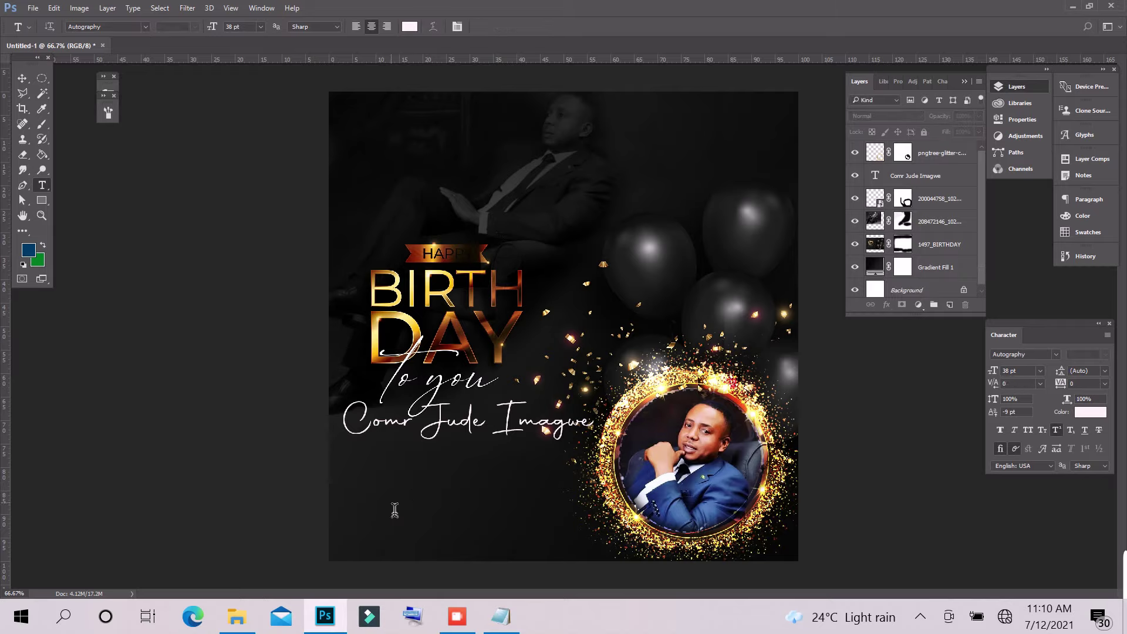
Repaste the blessing message near the bottom and select all its text.
click(391, 502)
right_click(391, 502)
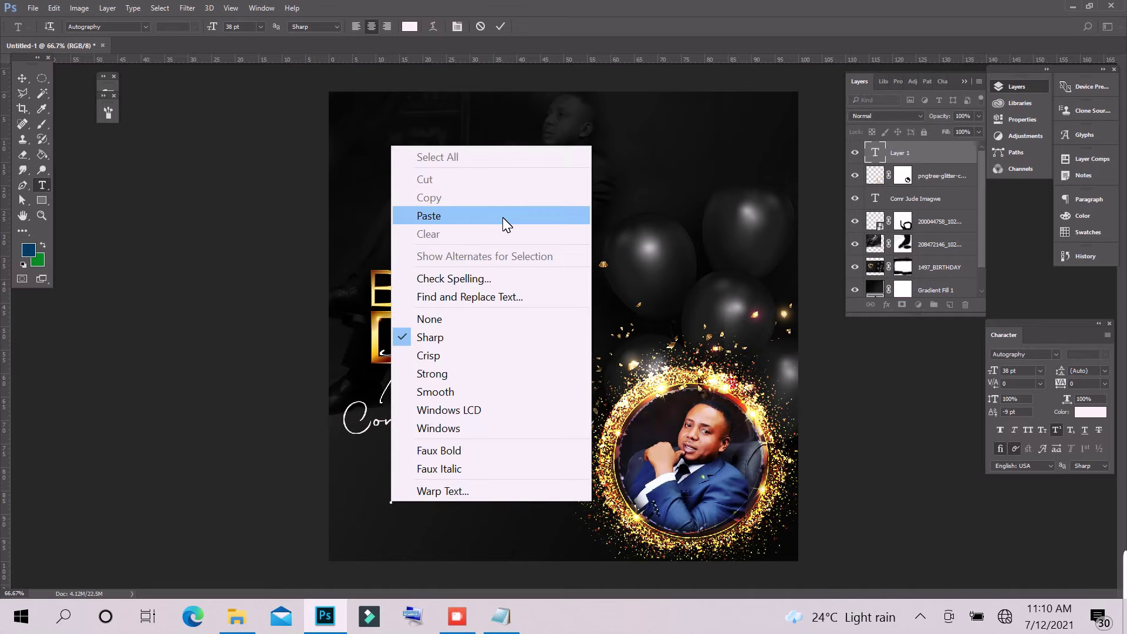
click(463, 224)
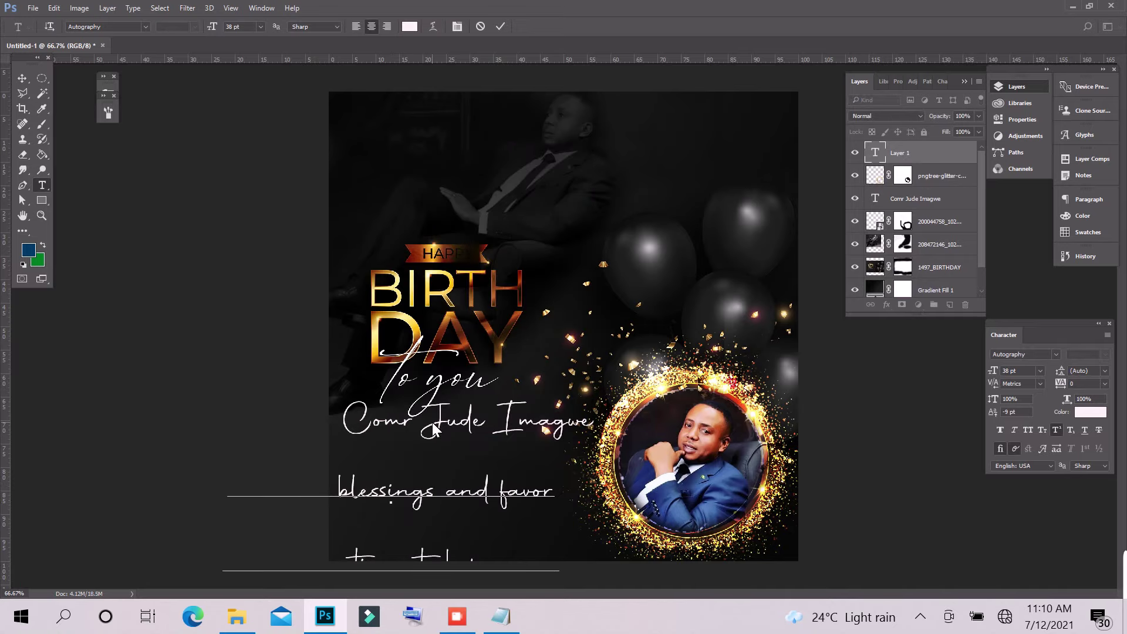
click(432, 507)
key(ctrl+a)
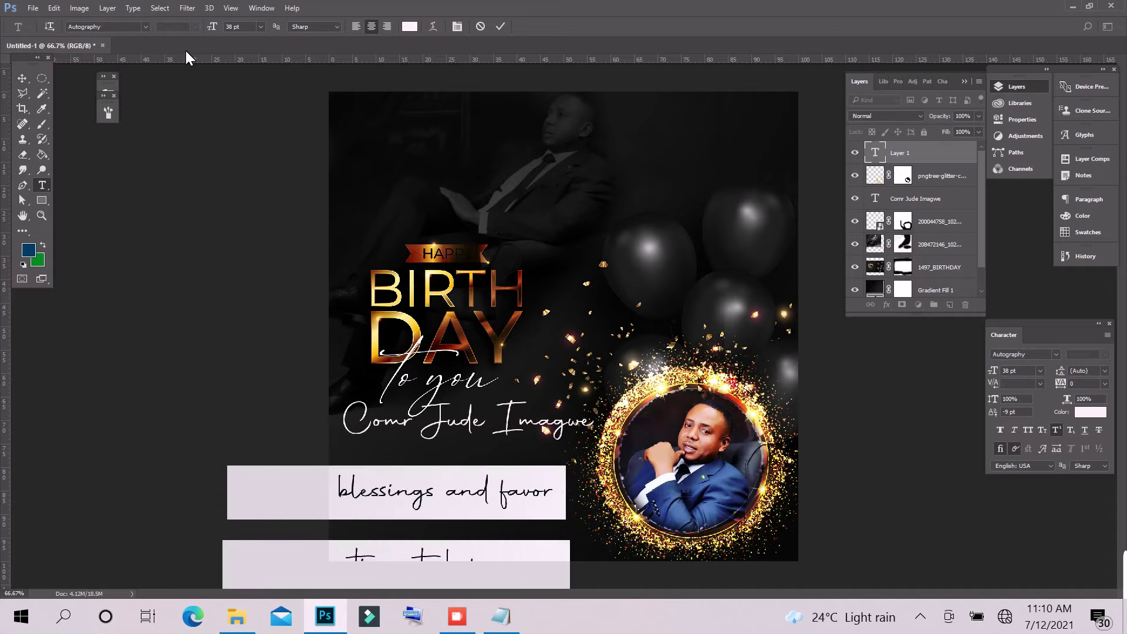
Set the blessing text in the Century Gothic font.
click(145, 26)
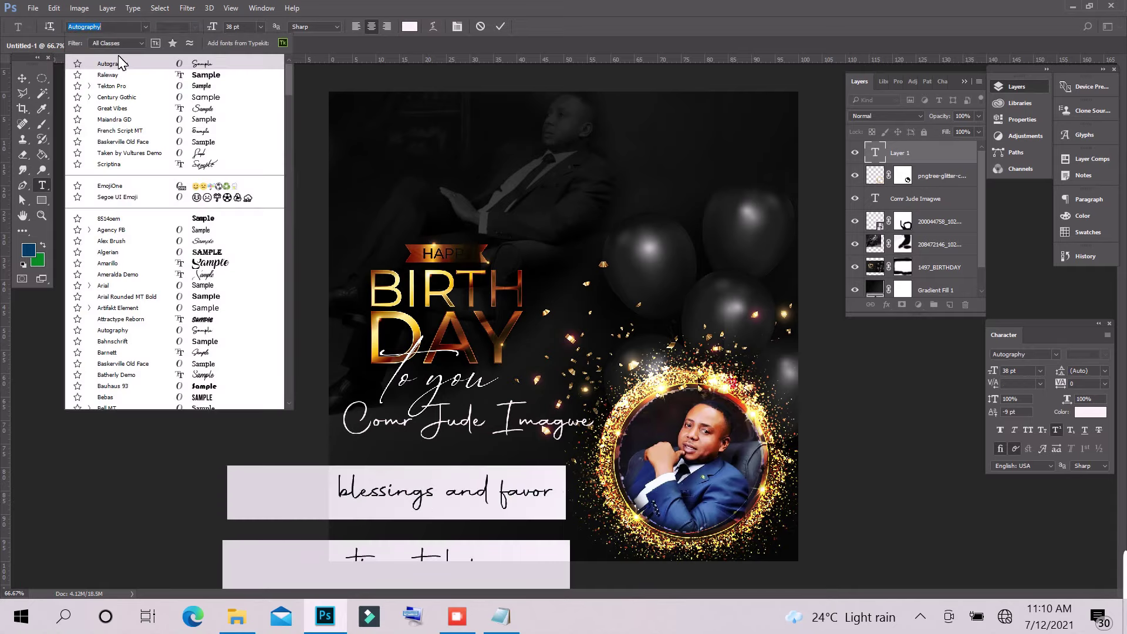
key(Down)
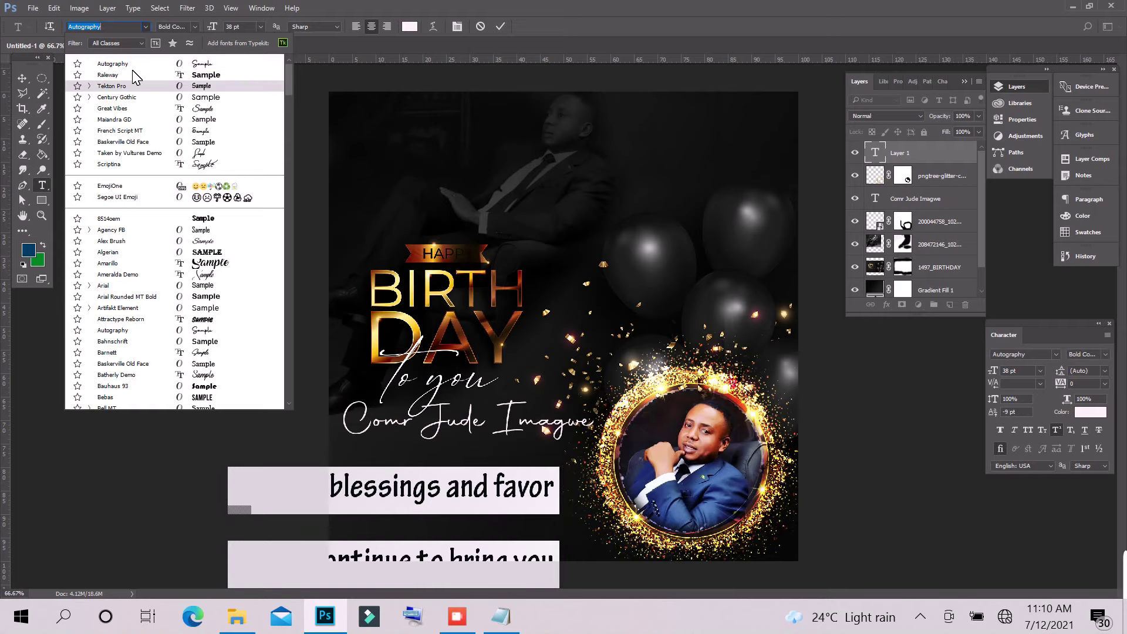
key(Down)
key(Down)
key(Down)
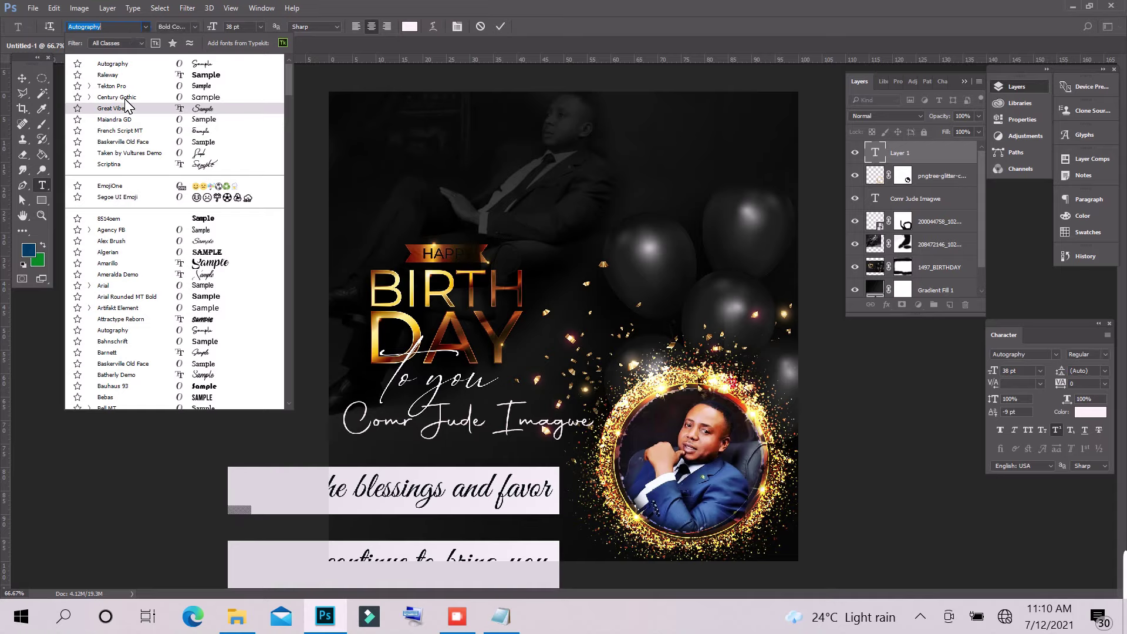
key(Escape)
text(Century Gothic)
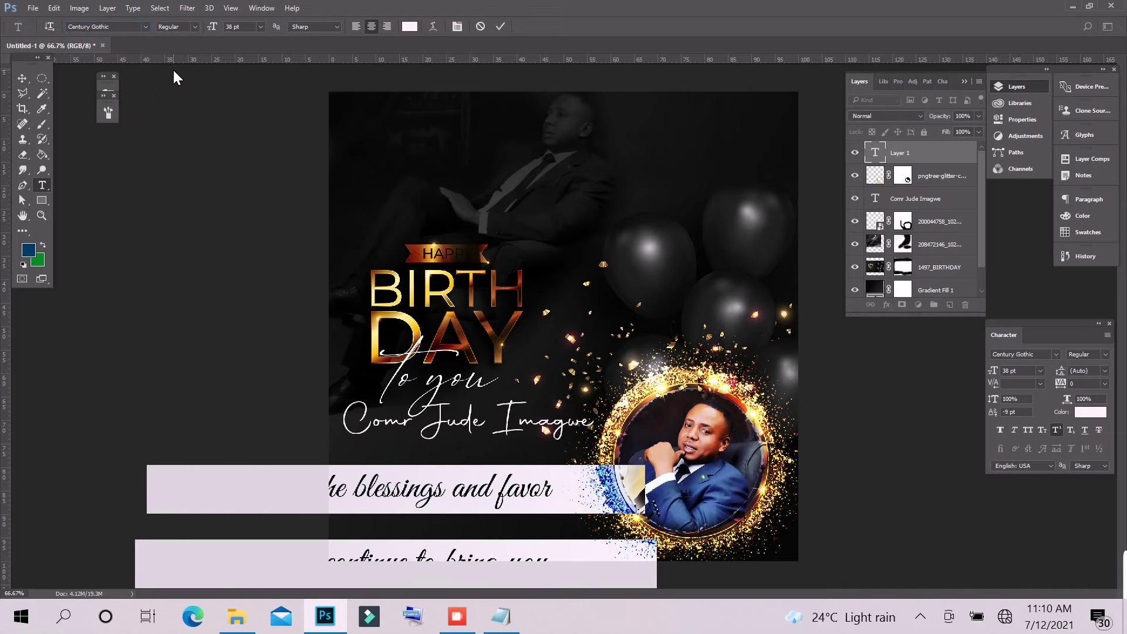
key(Return)
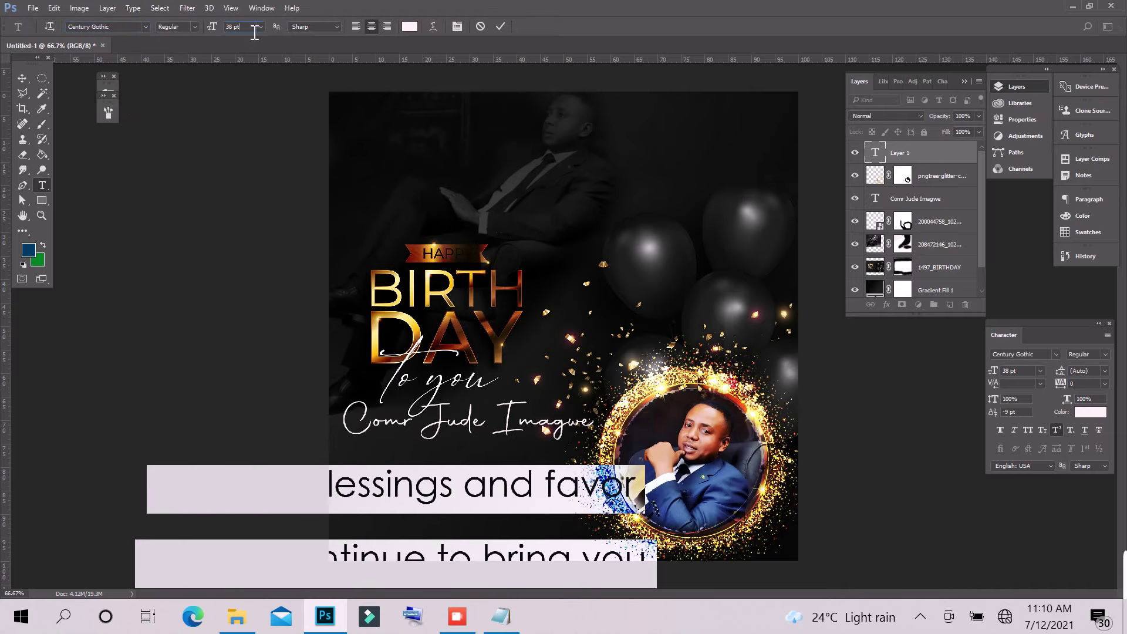
Resize the blessing to 14 pt and move it just below the name.
text(20)
key(Return)
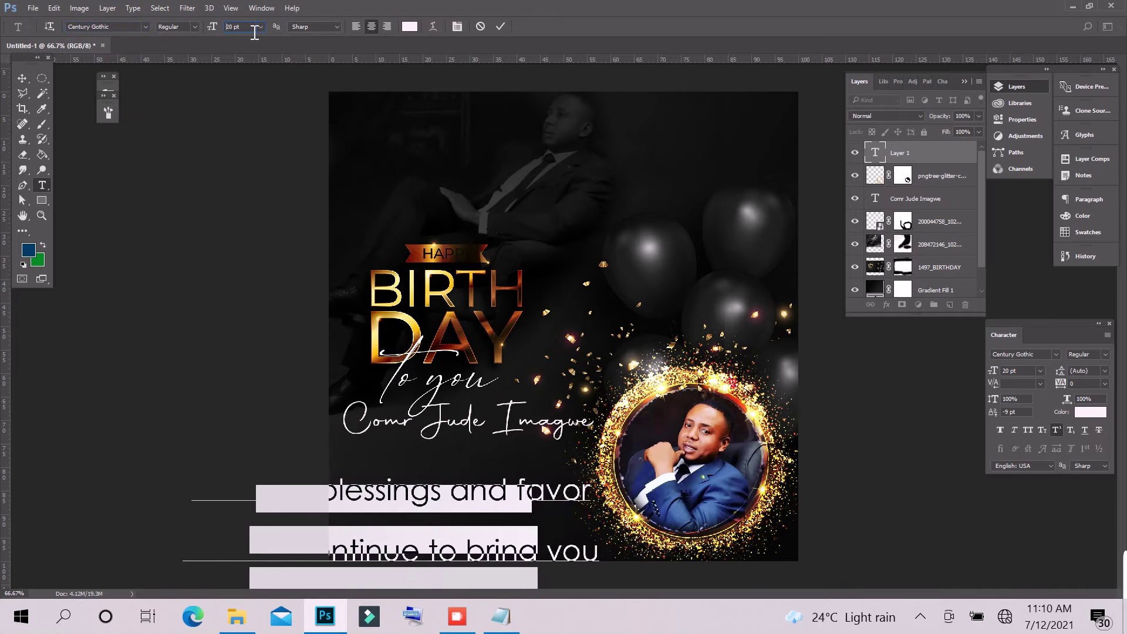
text(10)
key(Return)
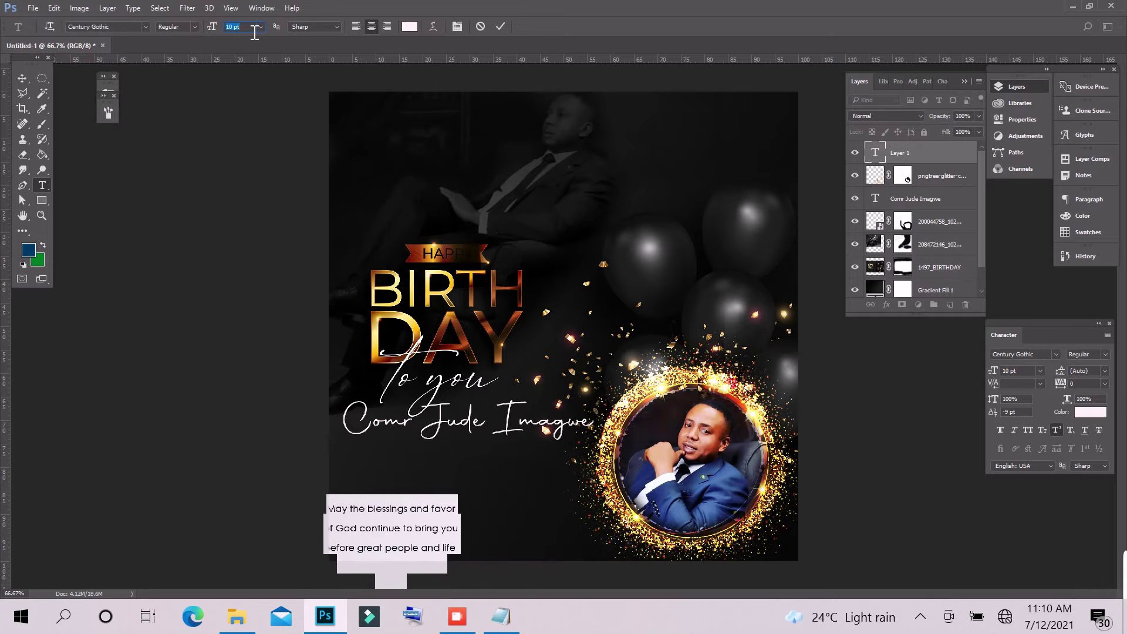
key(Up)
key(Up)
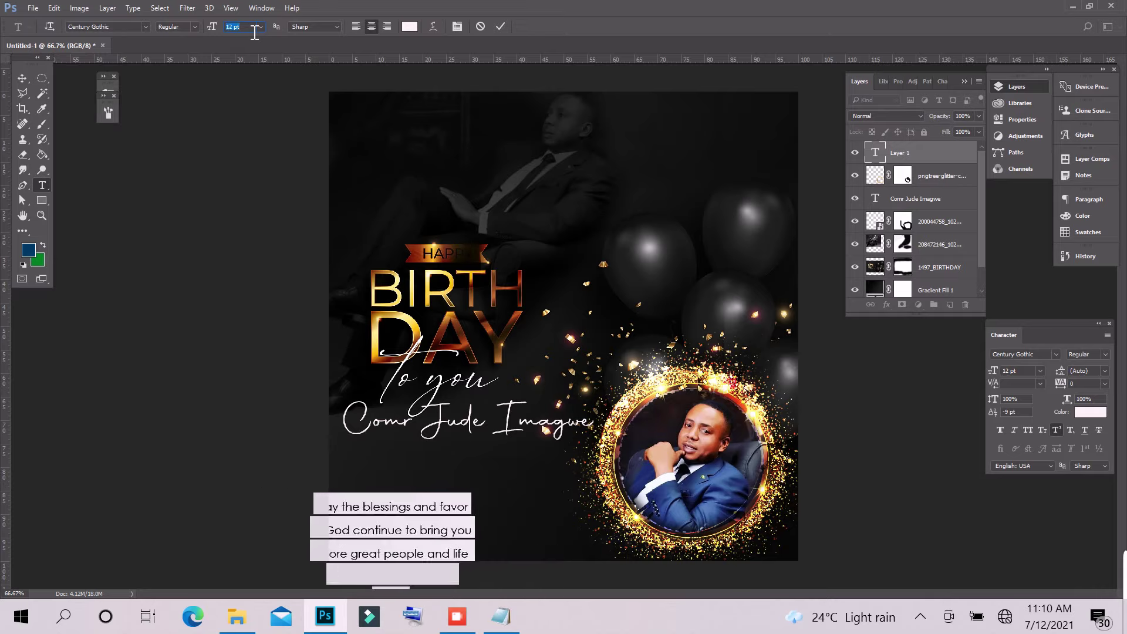
key(Up)
key(Up)
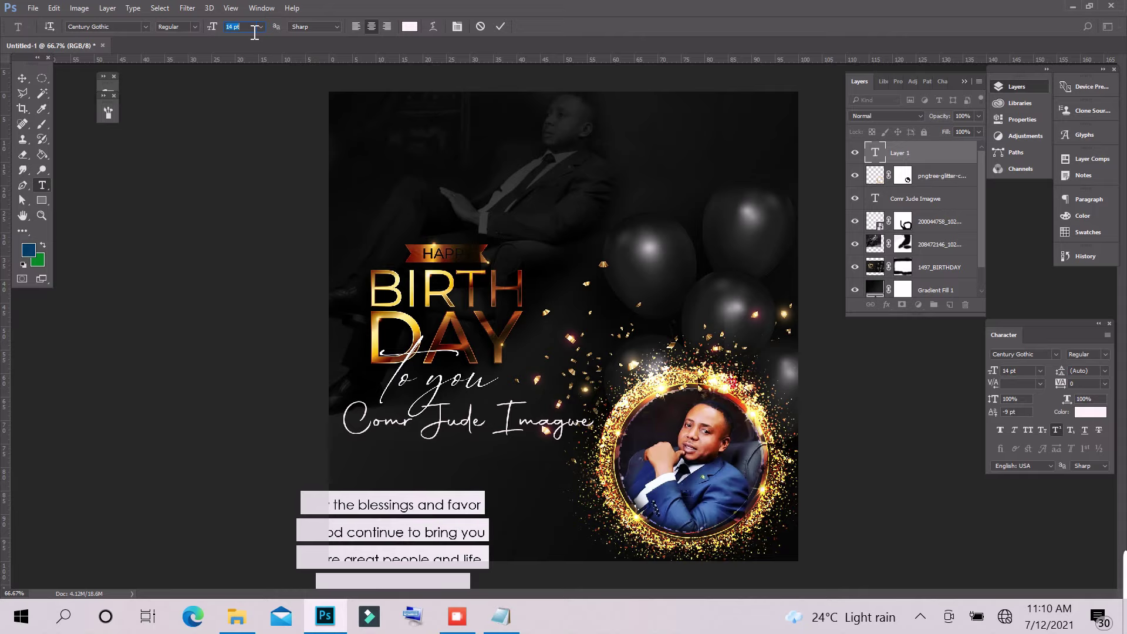
click(22, 78)
drag(371, 512, 430, 444)
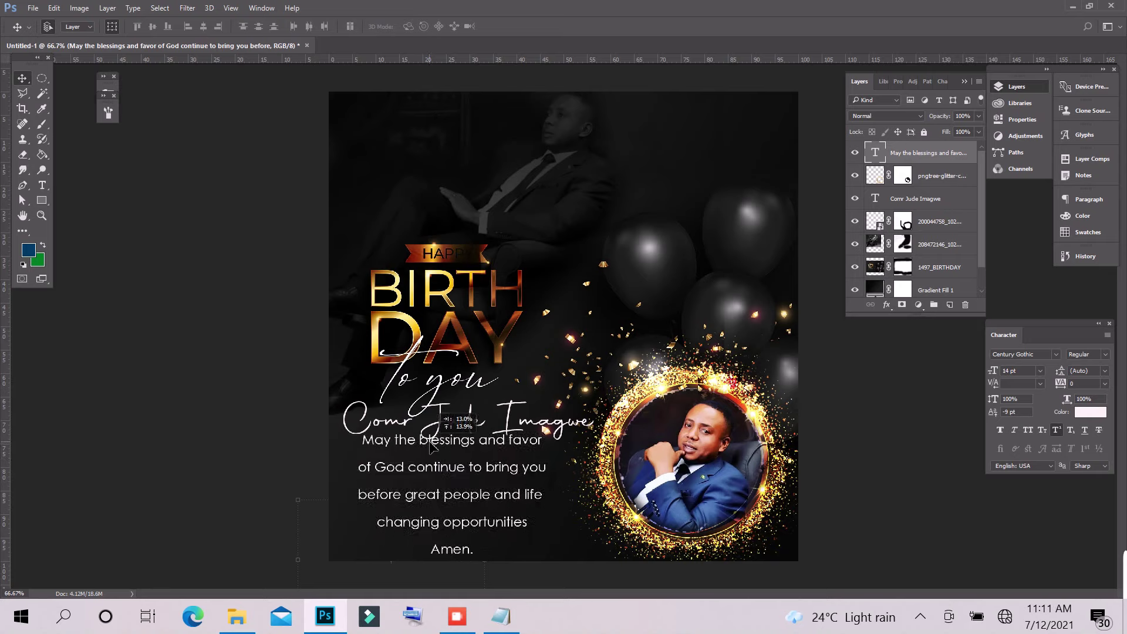
Reduce the blessing text to 12 pt and nudge it down slightly.
click(42, 188)
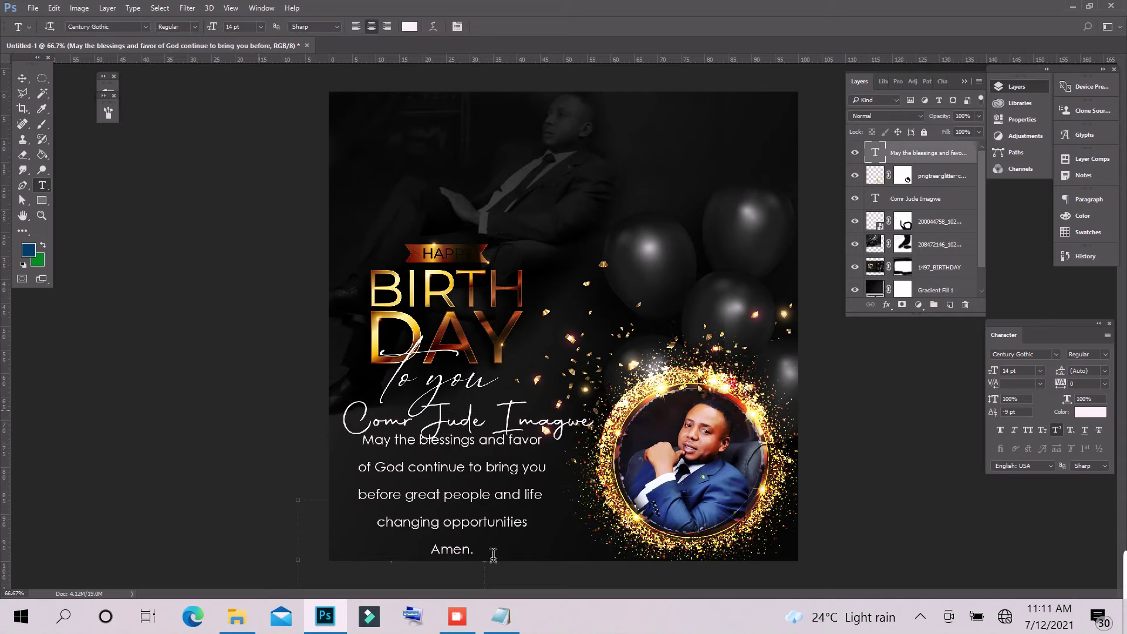
click(454, 472)
double_click(454, 472)
triple_click(454, 473)
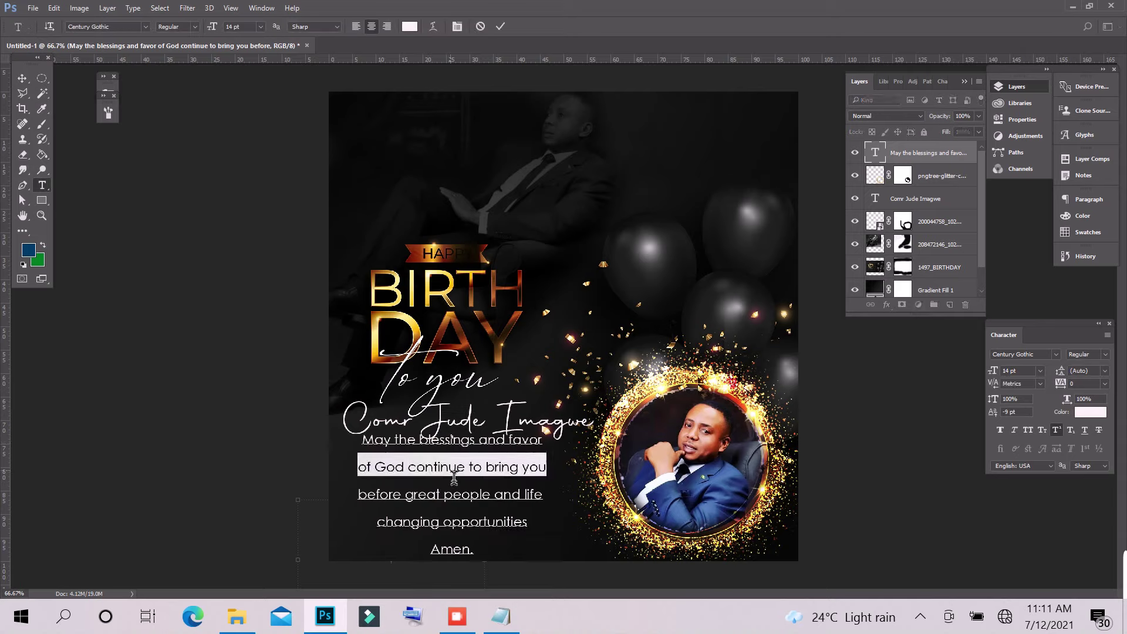
click(453, 474)
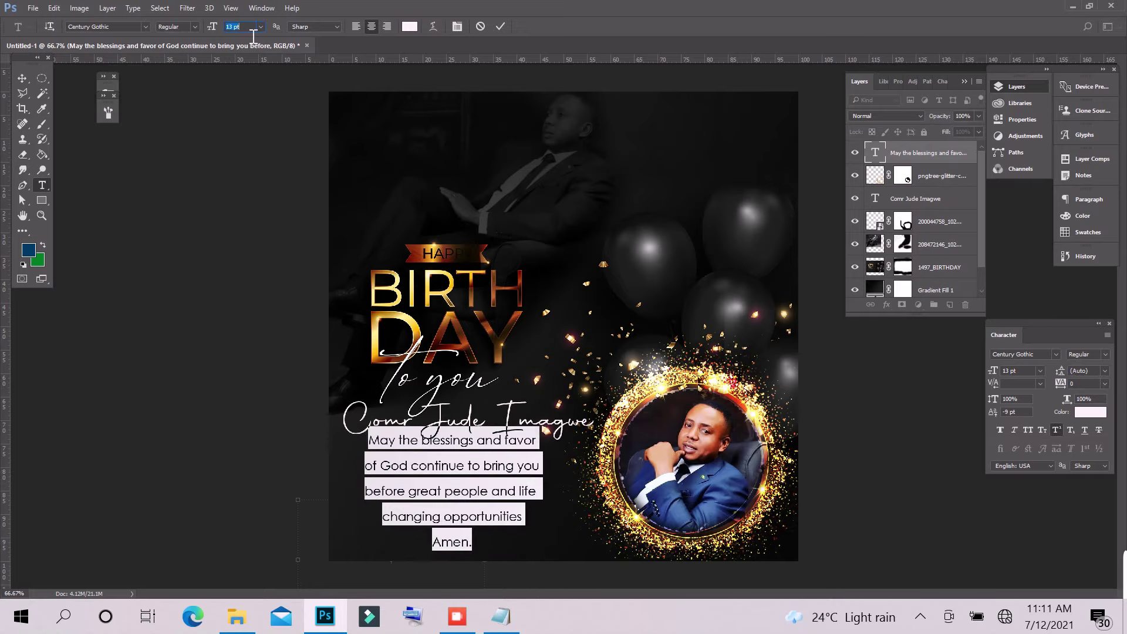
key(Down)
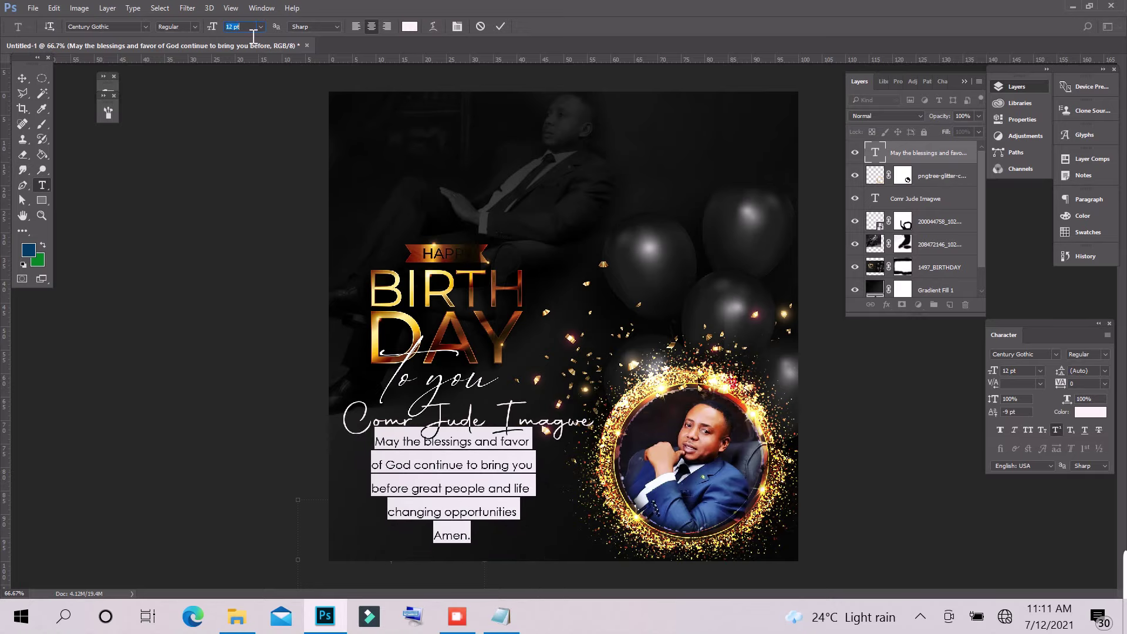
click(501, 27)
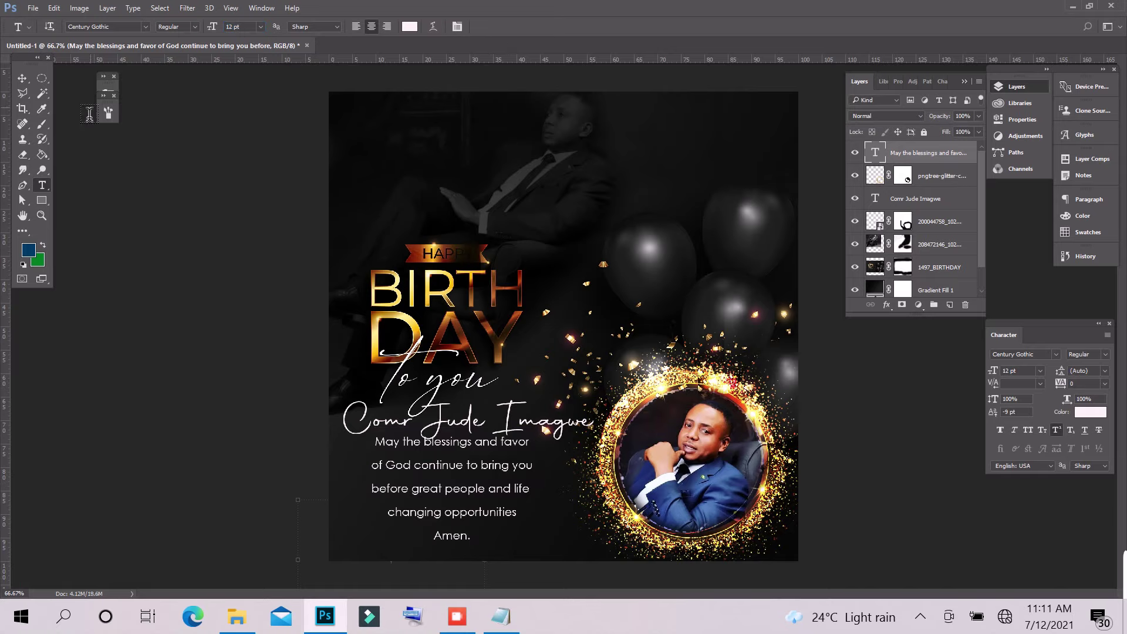
click(21, 79)
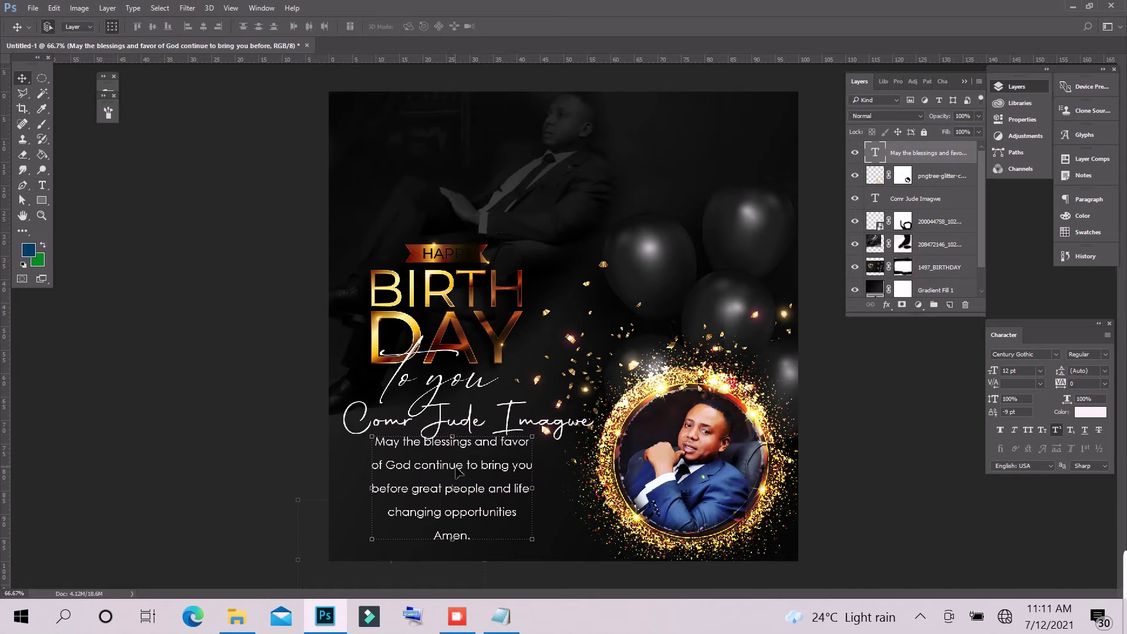
drag(457, 473, 455, 478)
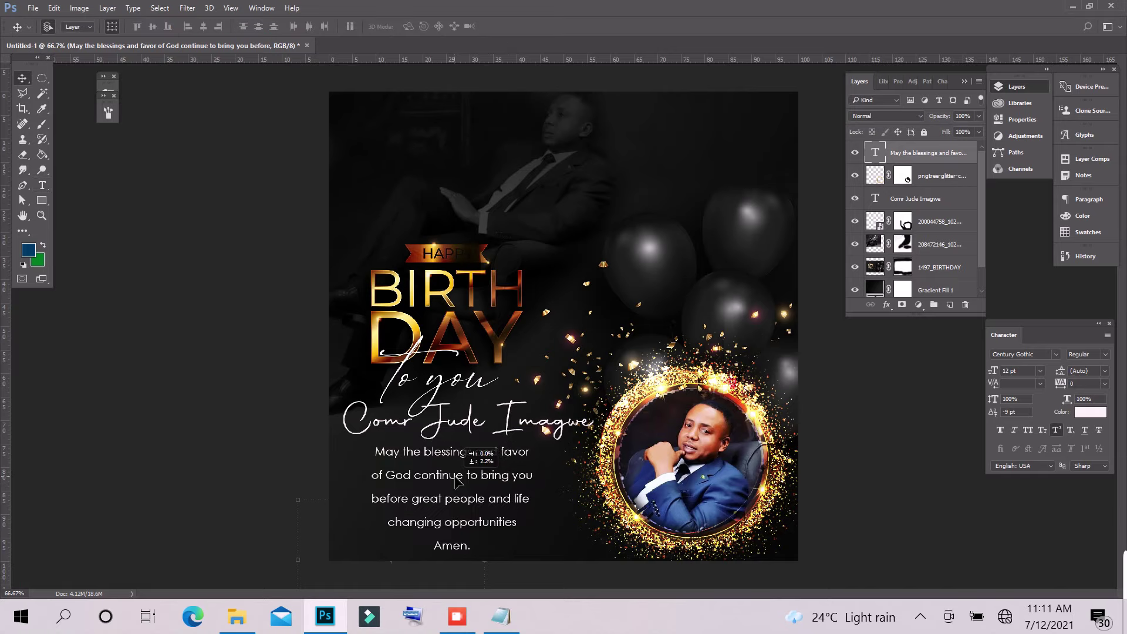
Bring the gold fabric texture thUFVAJW23 from the birthday folder into the flyer.
click(214, 445)
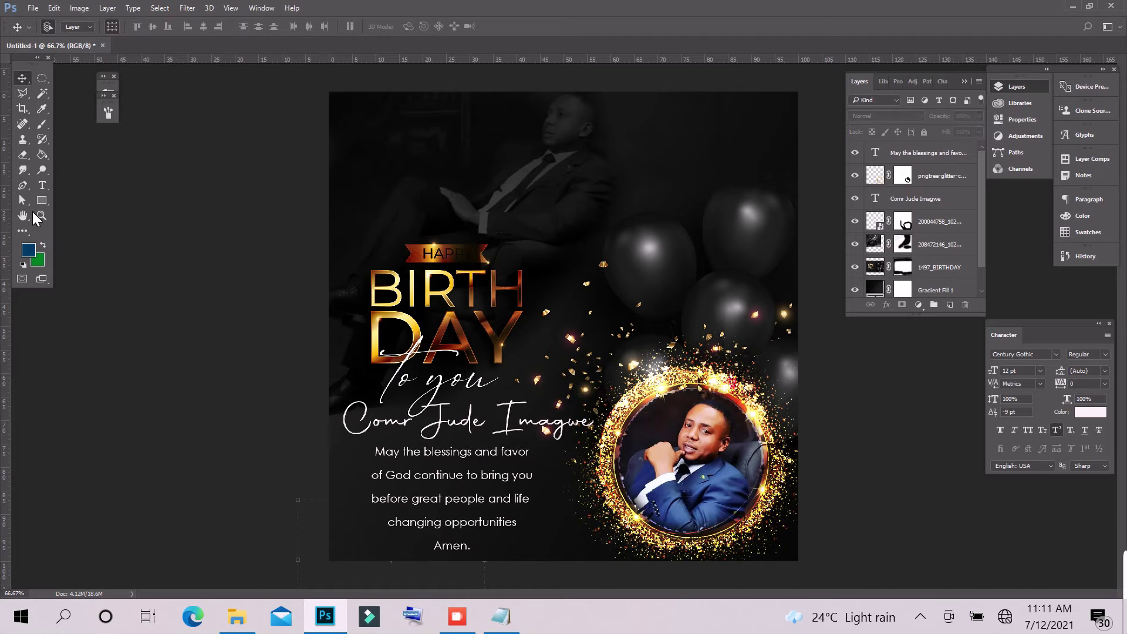
click(237, 616)
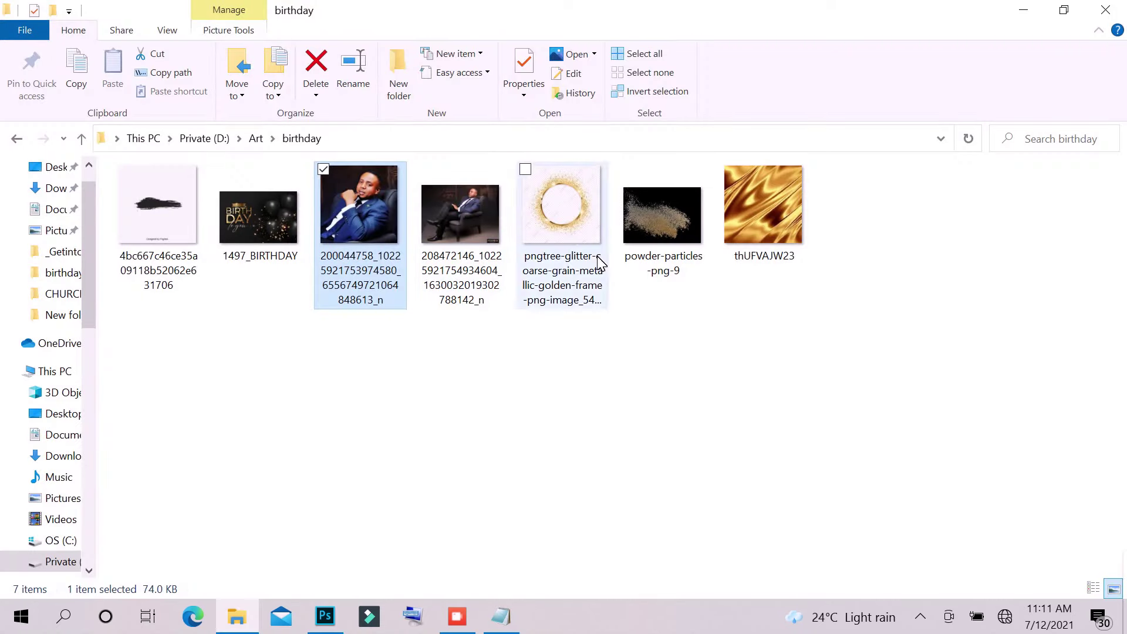
mouse_move(758, 221)
mouse_down()
mouse_move(412, 460)
mouse_move(455, 355)
mouse_up()
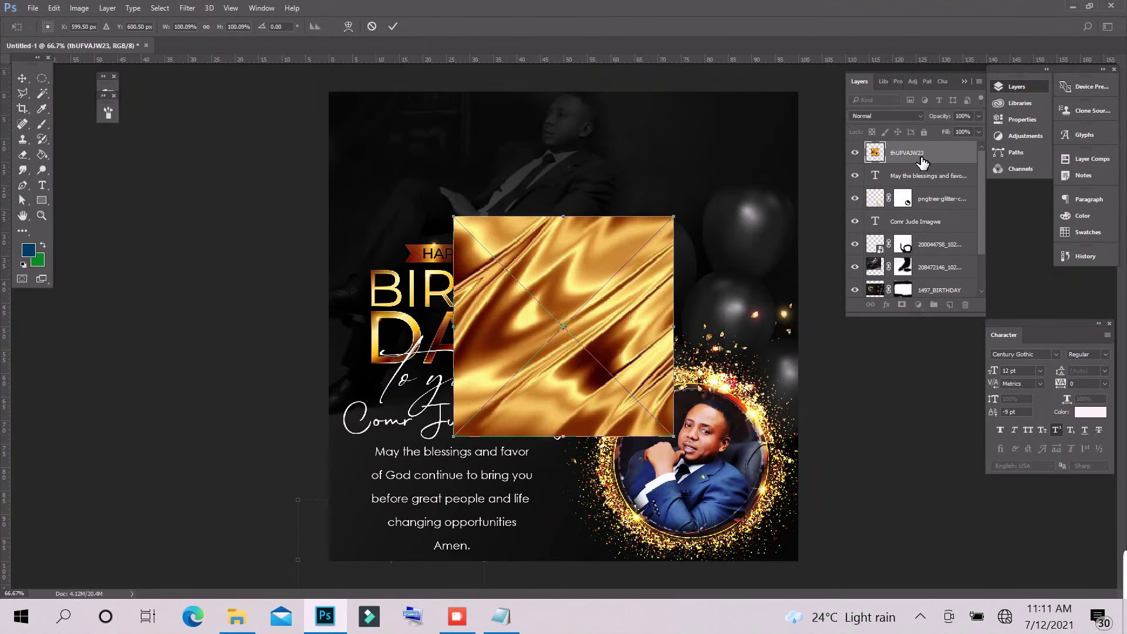
Clip the gold fabric texture to the name and blessing text, turning them gold.
drag(605, 326, 510, 466)
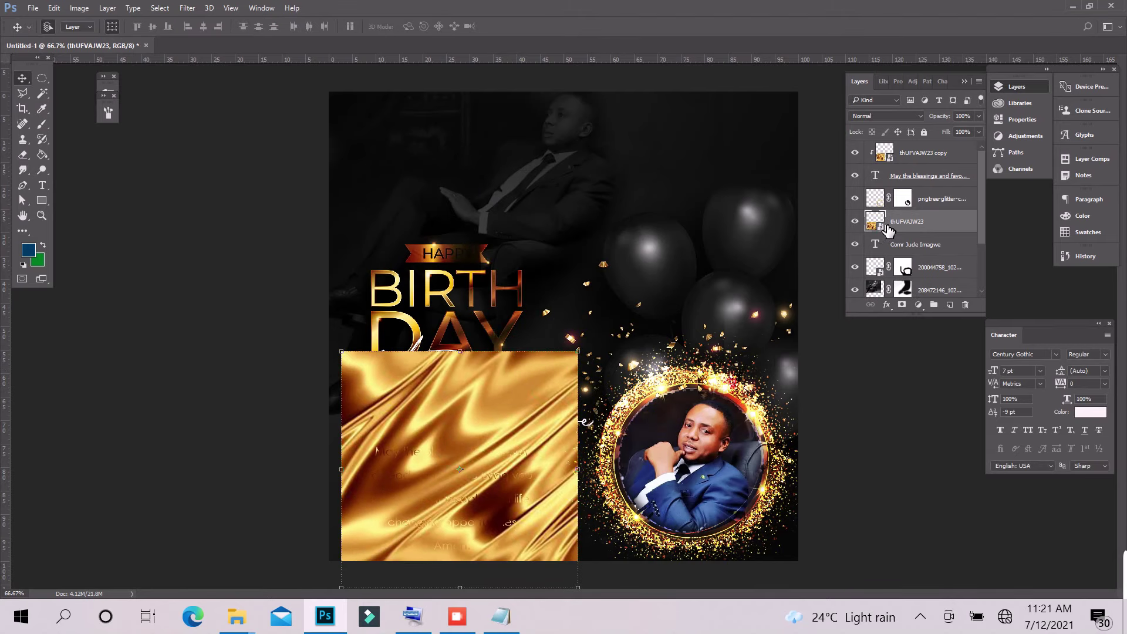
right_click(923, 229)
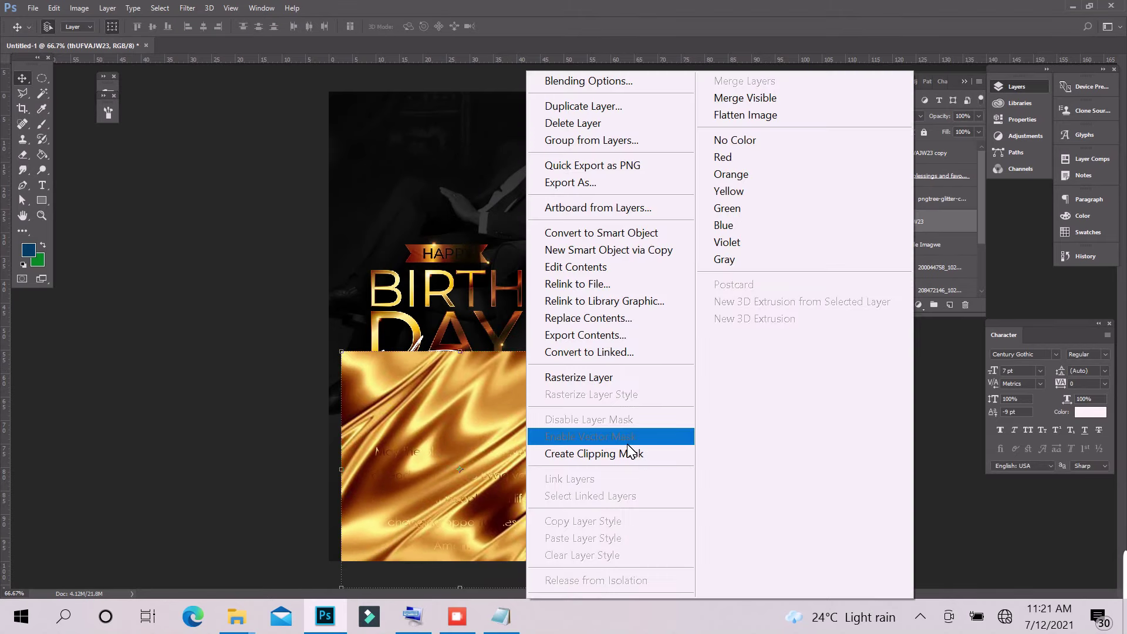
click(627, 467)
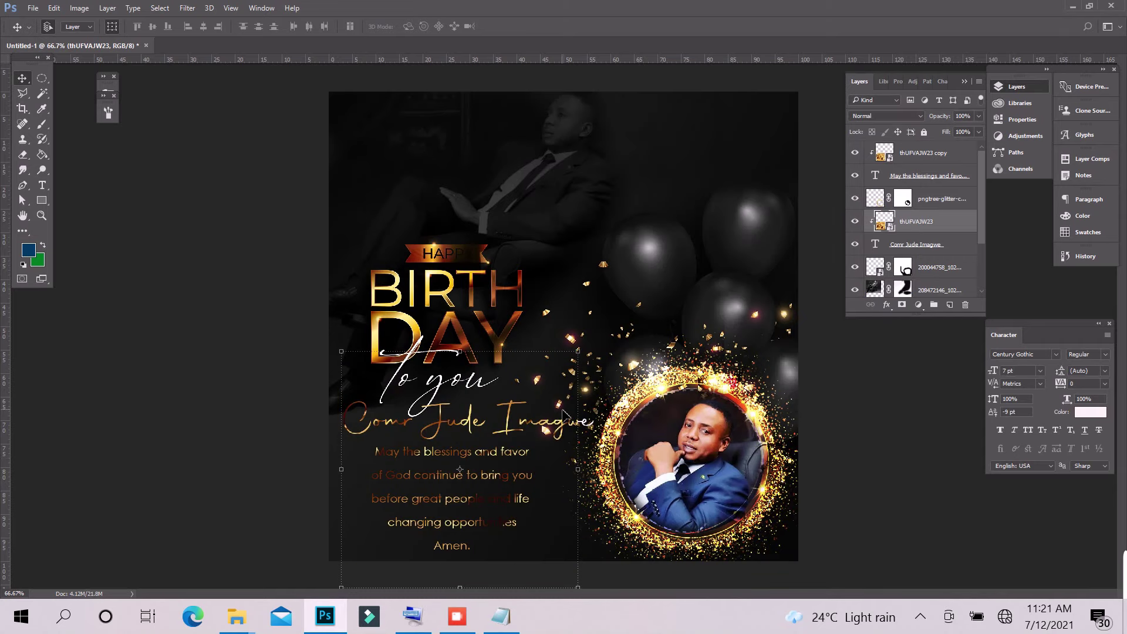
click(227, 276)
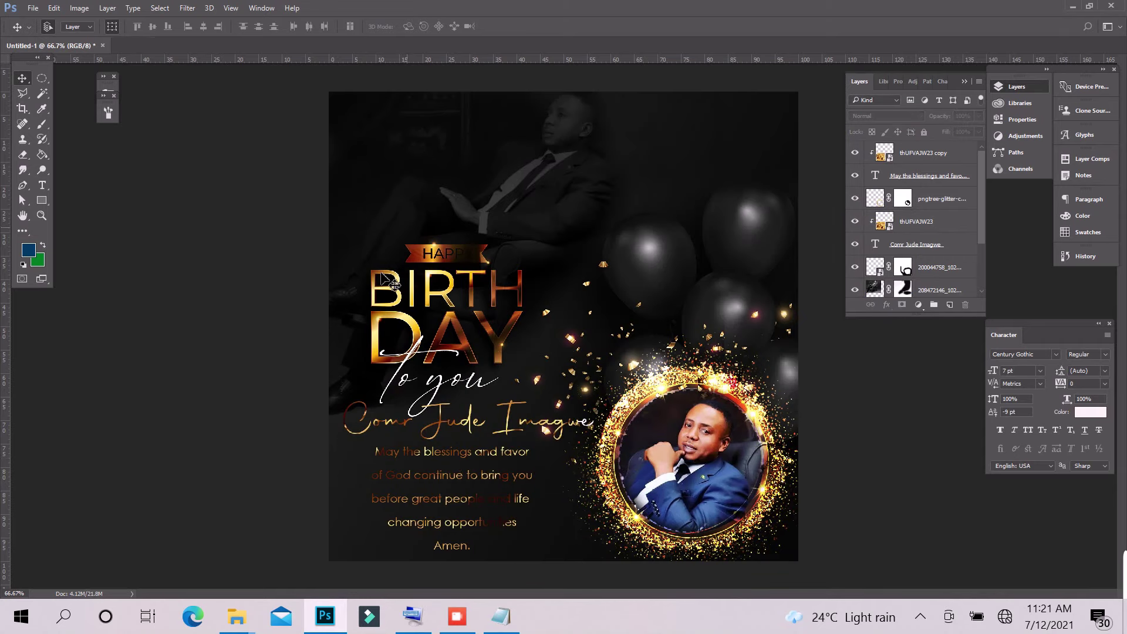
Copy the date '12TH July' from the Notepad flyer notes.
click(519, 623)
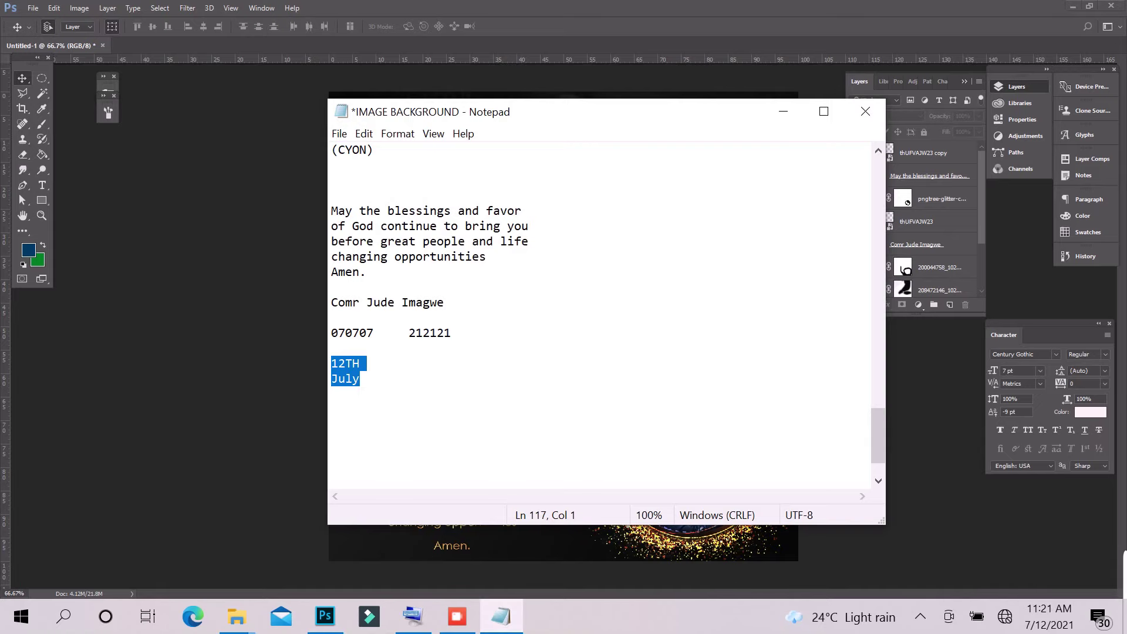
right_click(347, 375)
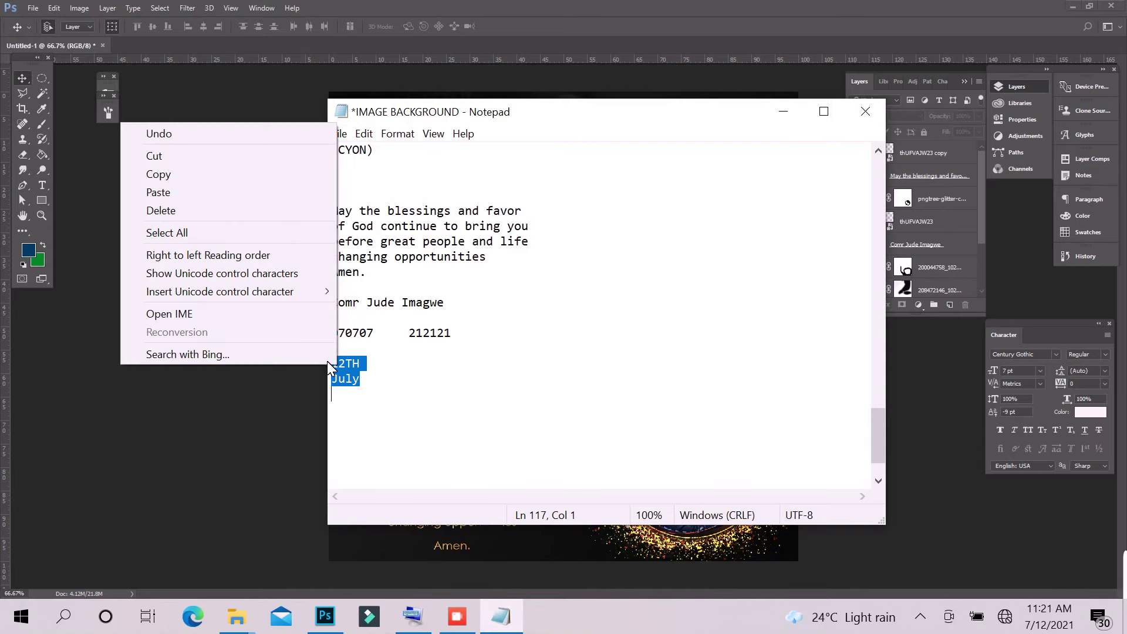
click(174, 180)
click(210, 269)
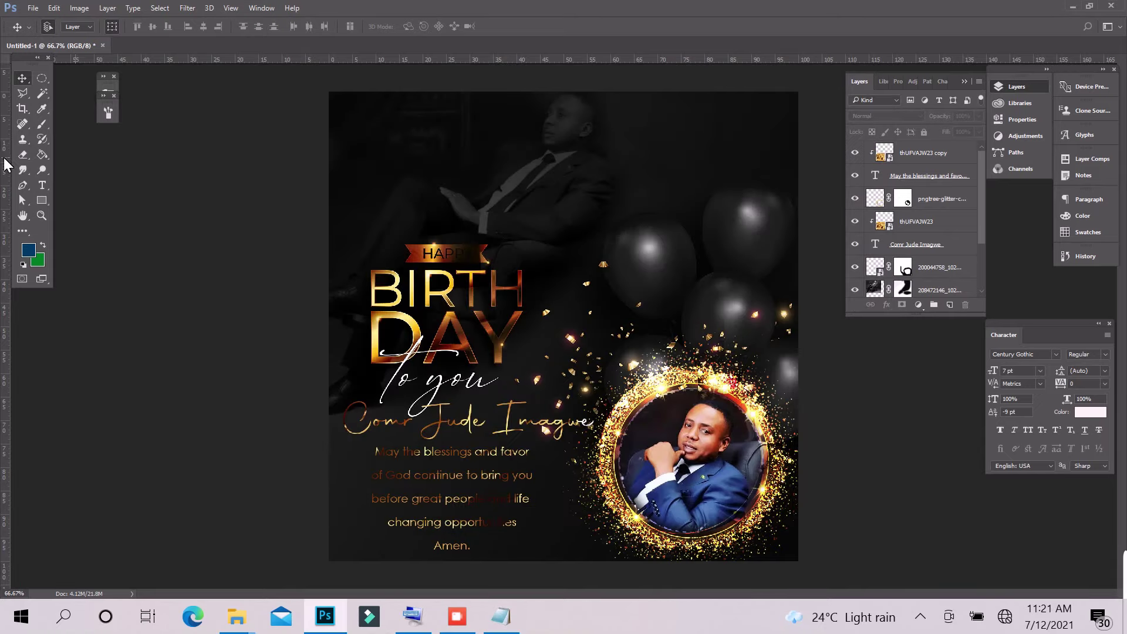
Paste the date '12TH July' as a new small text block above the balloons.
click(42, 185)
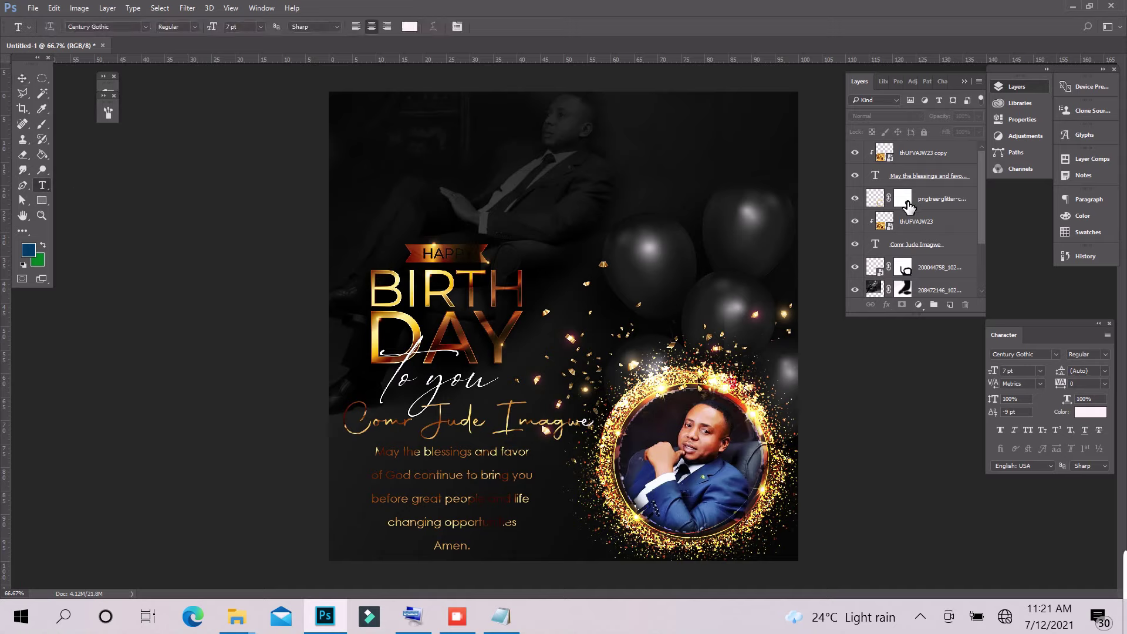
click(662, 170)
right_click(662, 170)
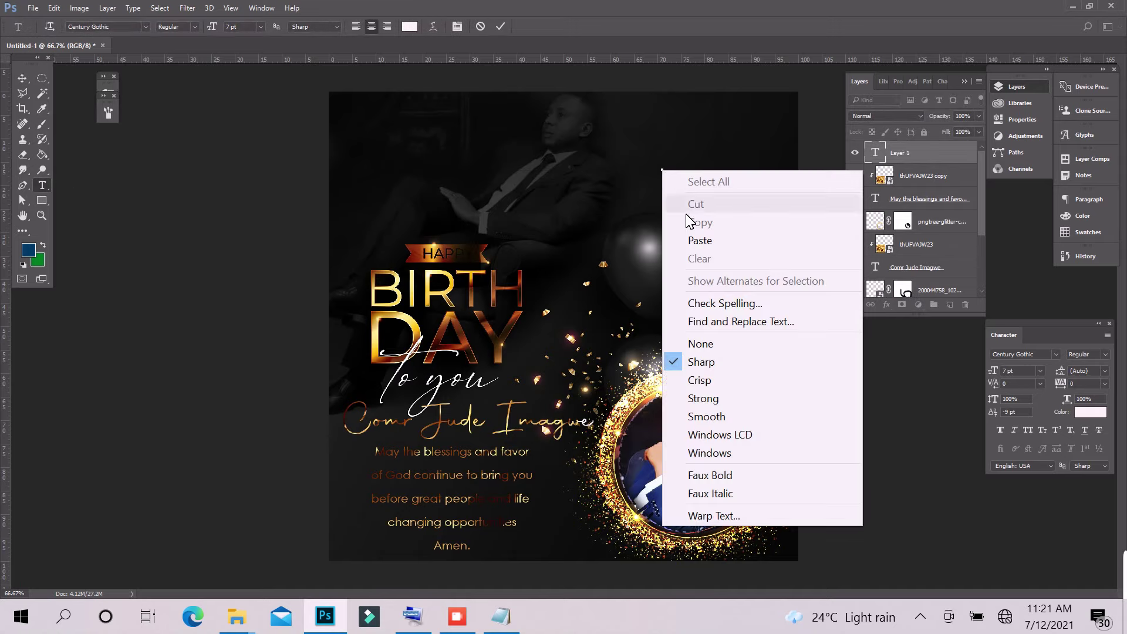
click(715, 241)
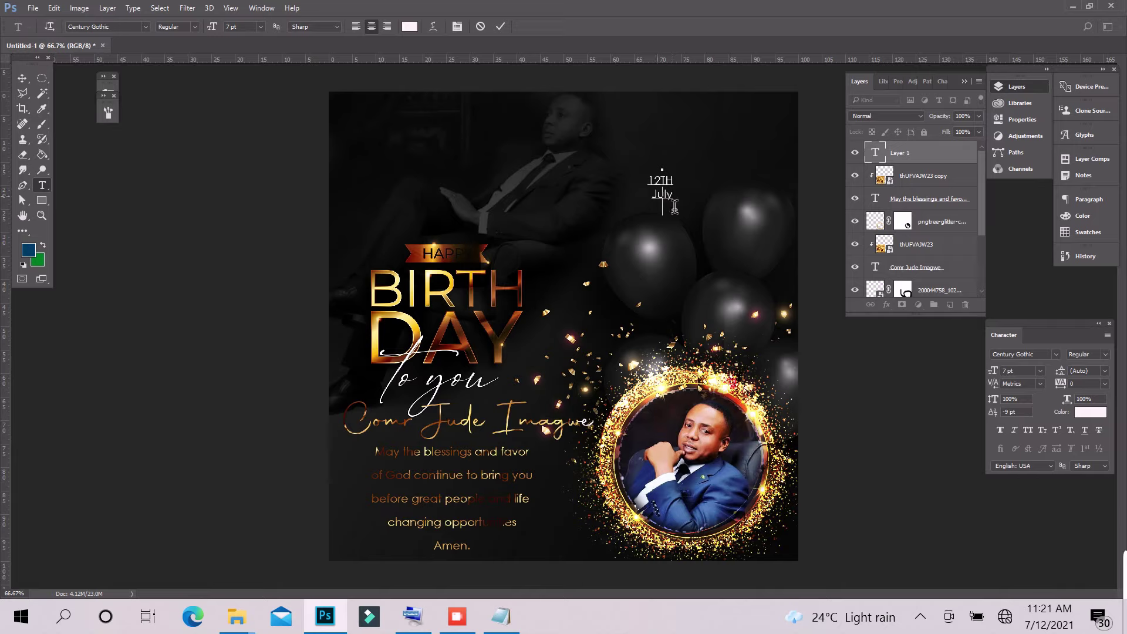
key(ctrl+a)
click(672, 204)
click(501, 27)
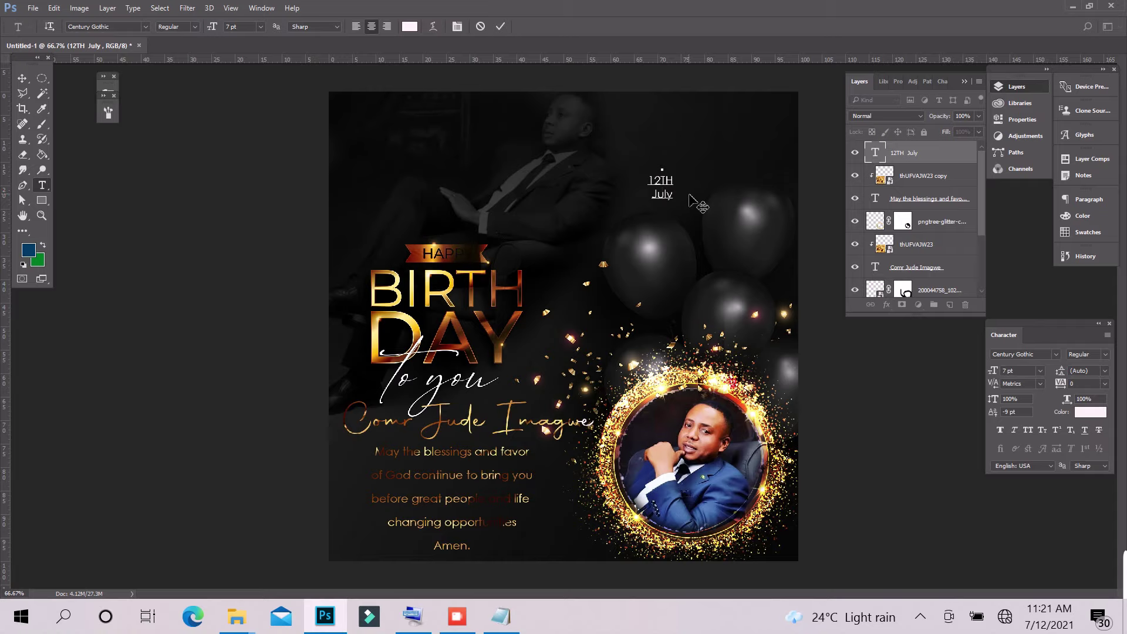
Set the date in Autography at 10 pt and move it to the top-right corner.
drag(663, 206, 653, 181)
click(145, 27)
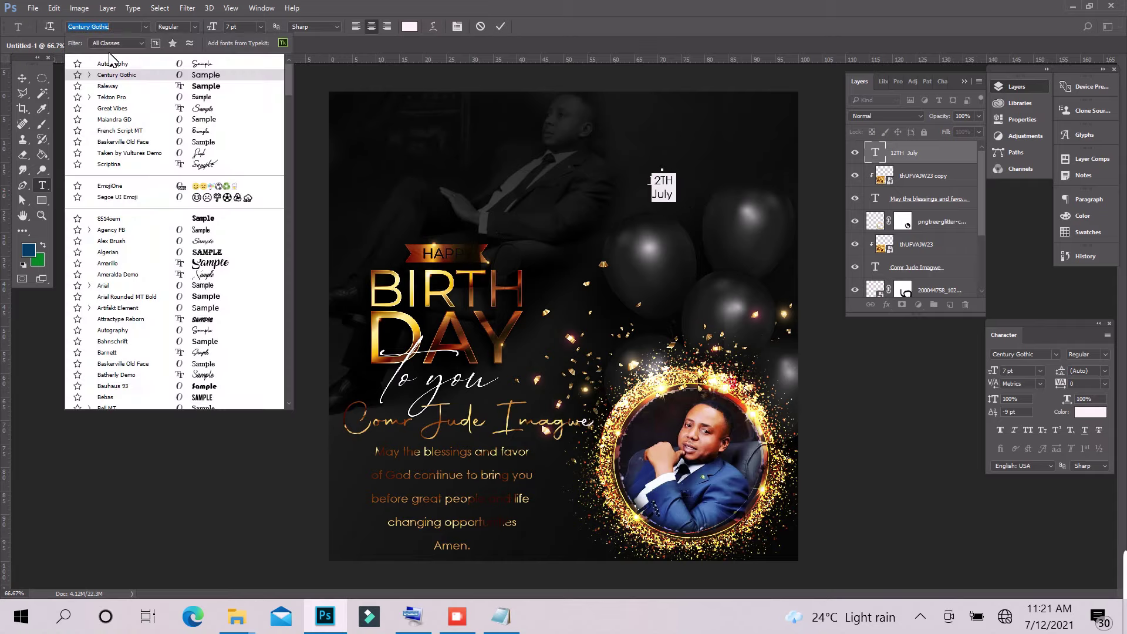
click(109, 62)
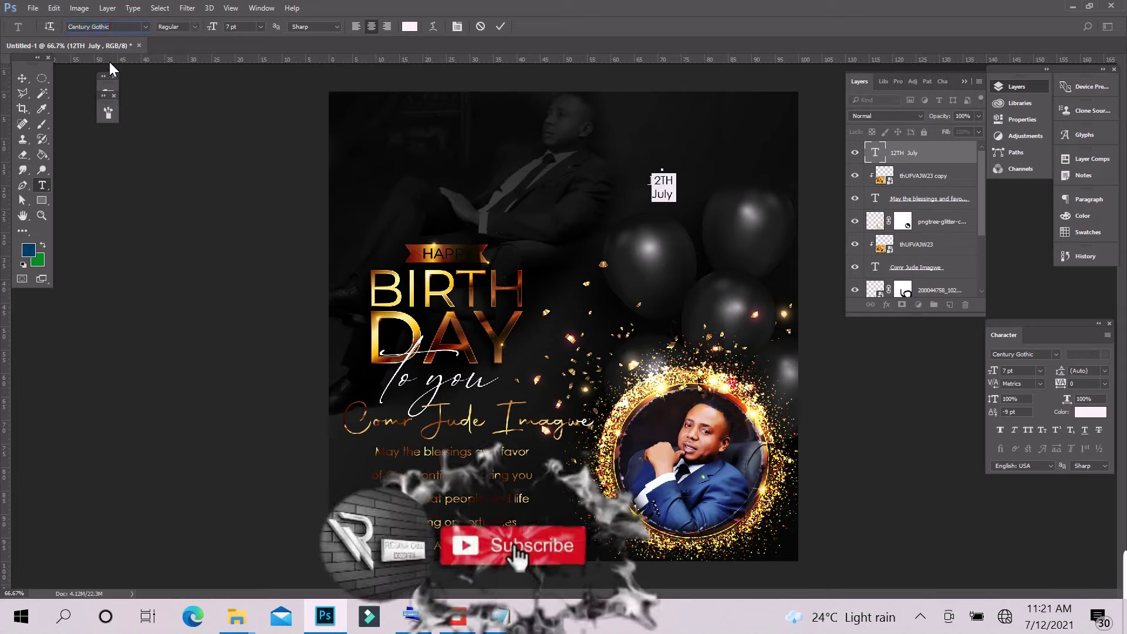
text(Autography)
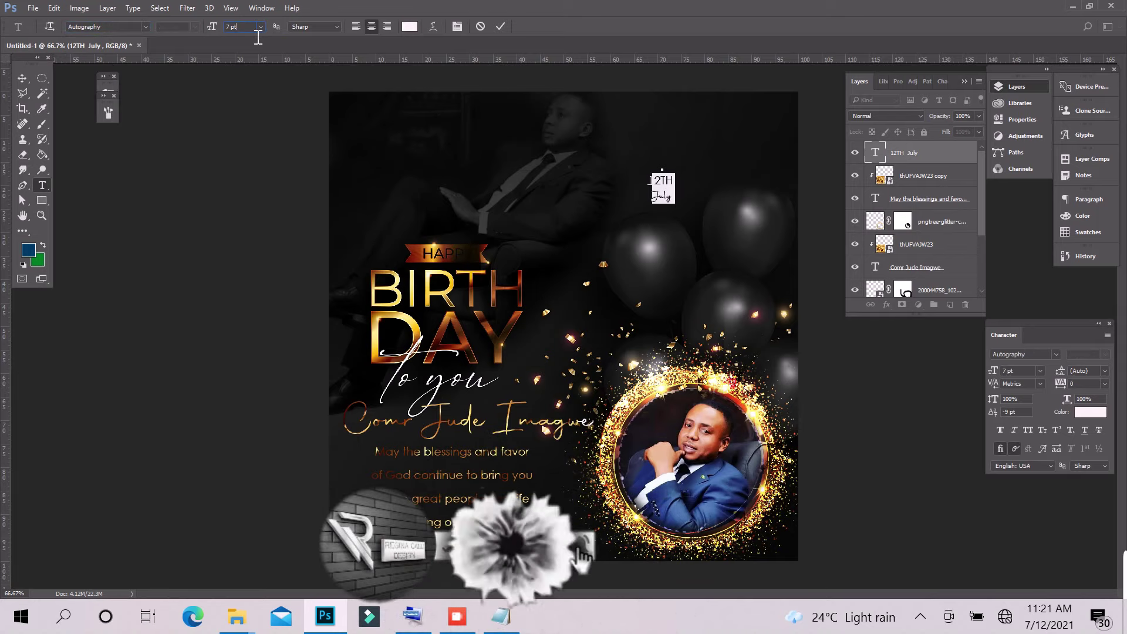
key(Up)
key(Up)
key(Up)
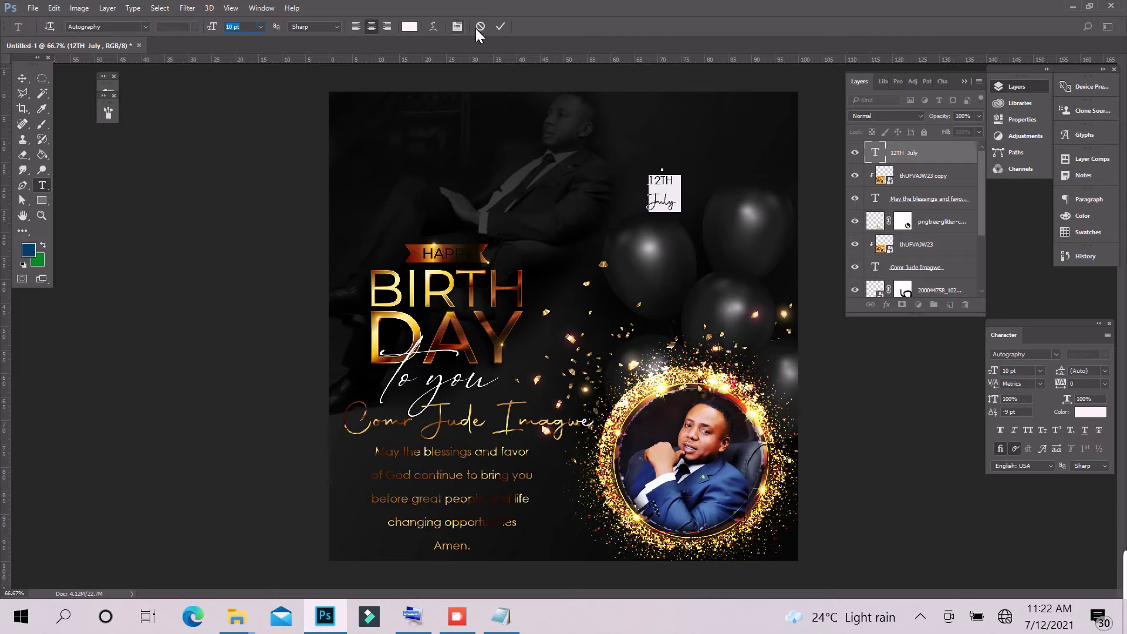
click(500, 27)
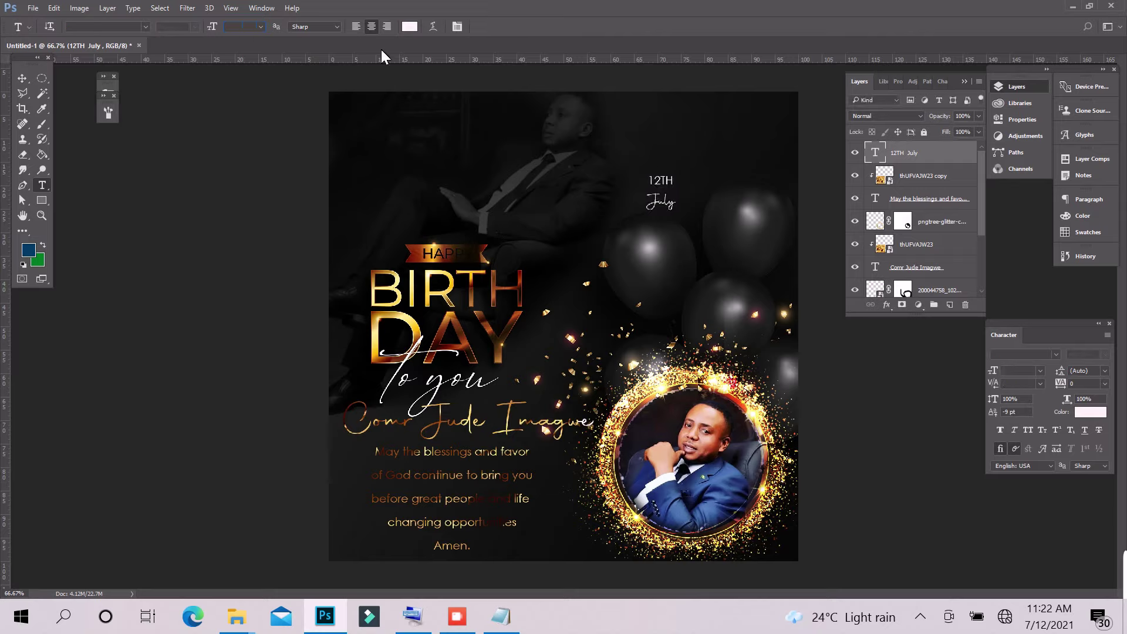
click(22, 78)
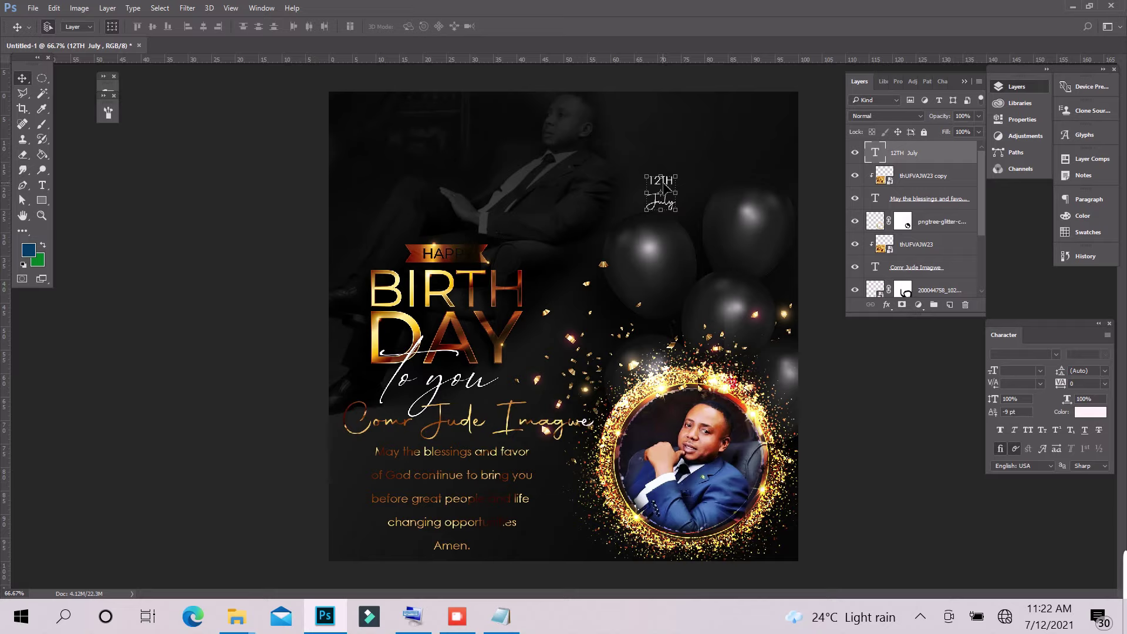
drag(664, 186, 779, 108)
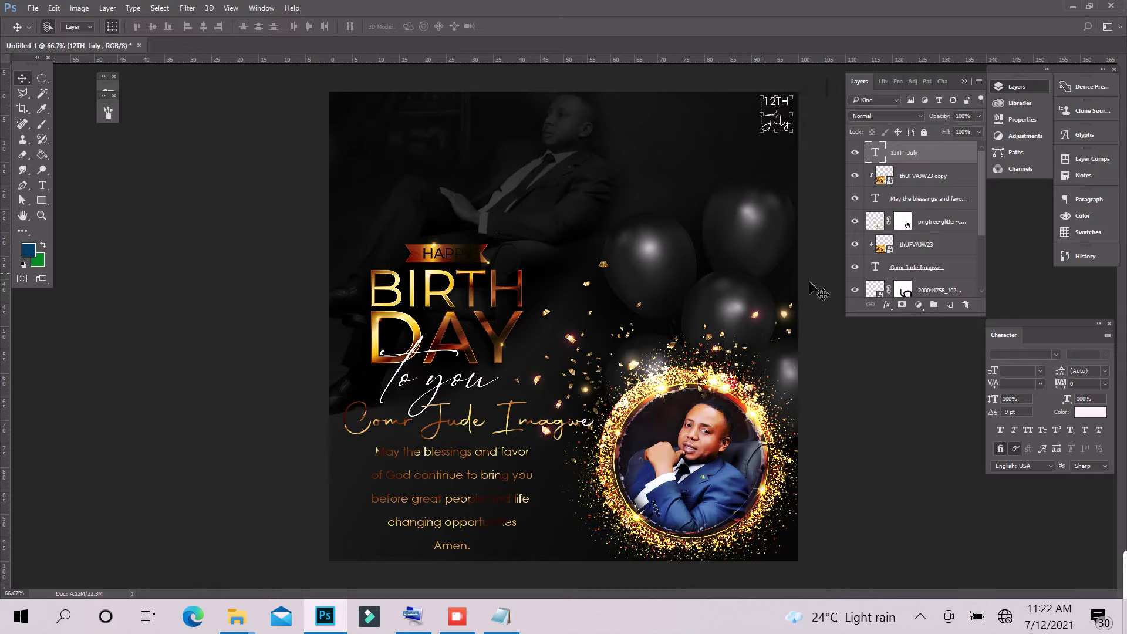
Apply the gold preset layer style to the 12TH July date text.
click(888, 305)
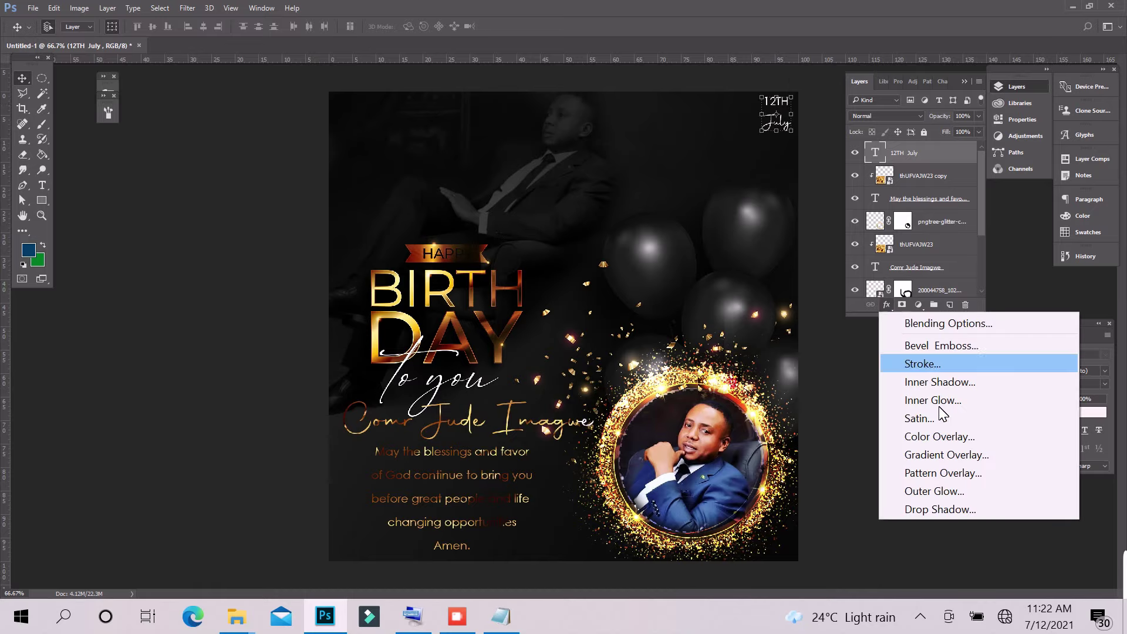
click(941, 326)
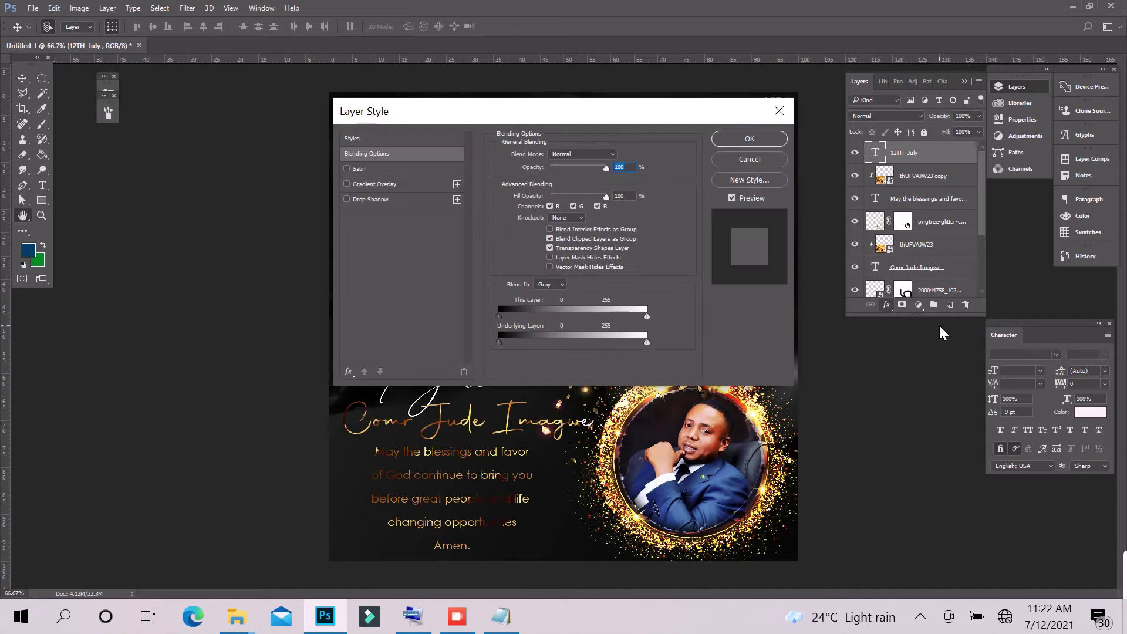
click(360, 138)
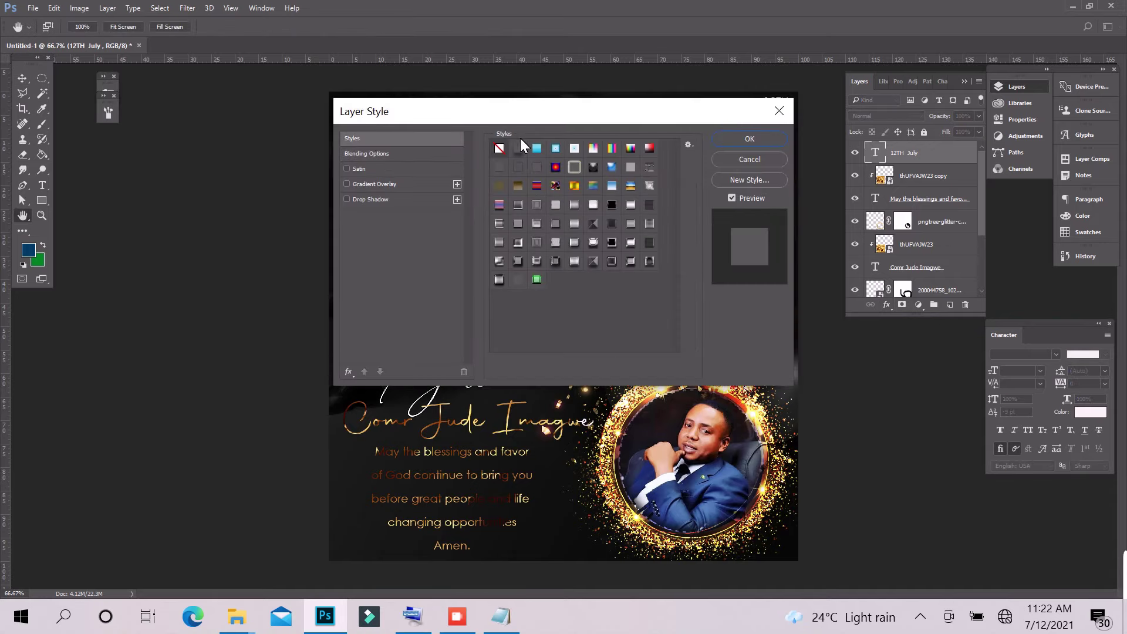
click(579, 188)
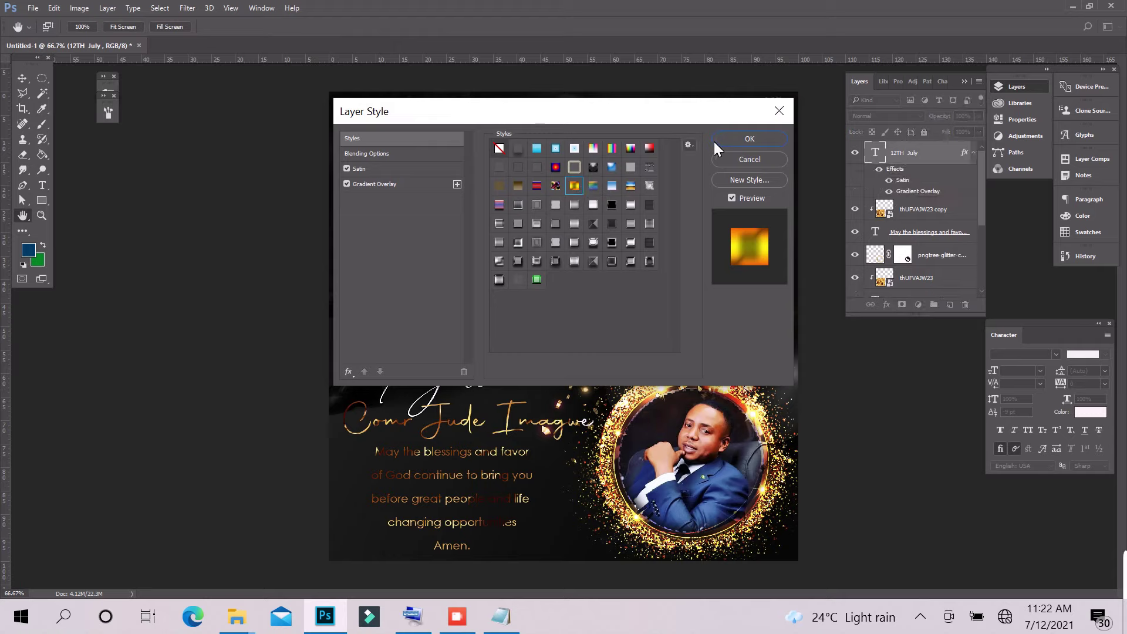
click(738, 143)
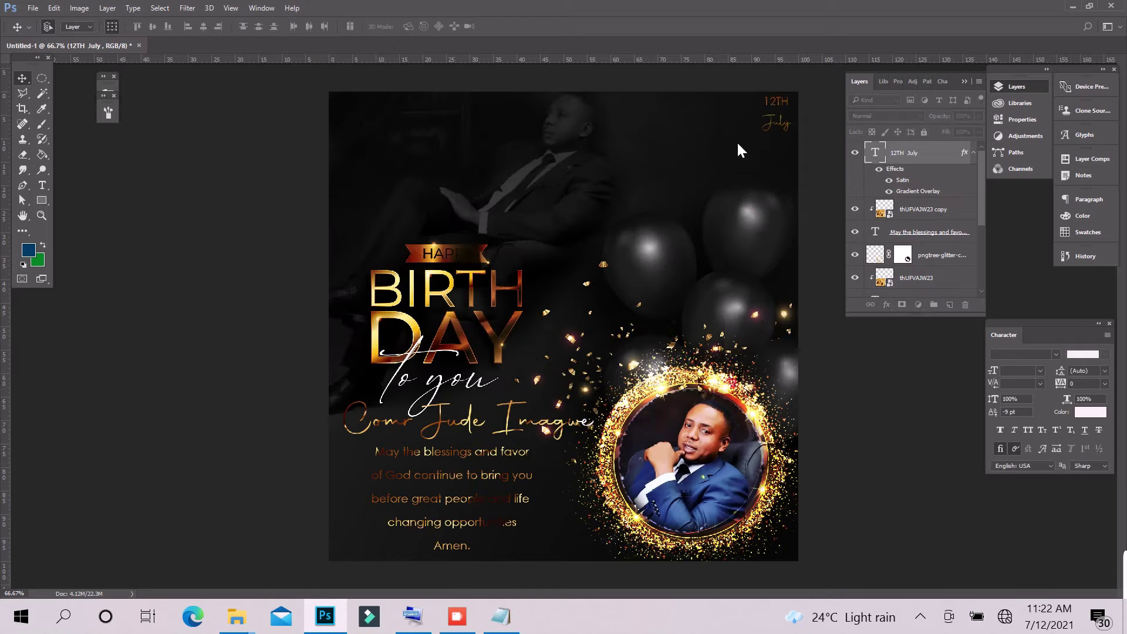
click(197, 213)
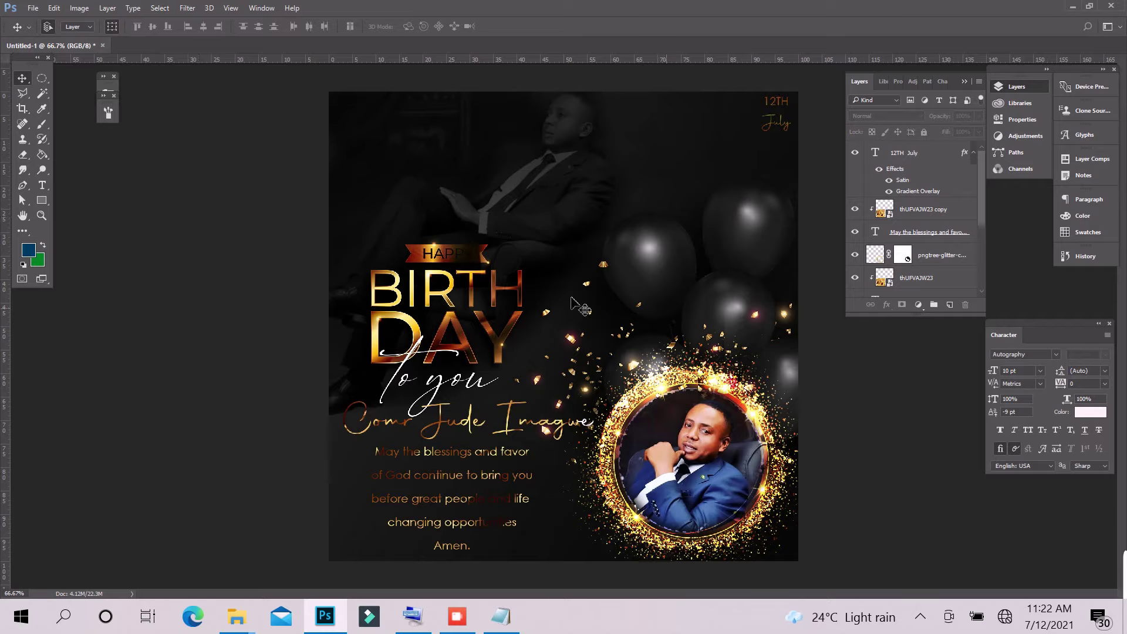